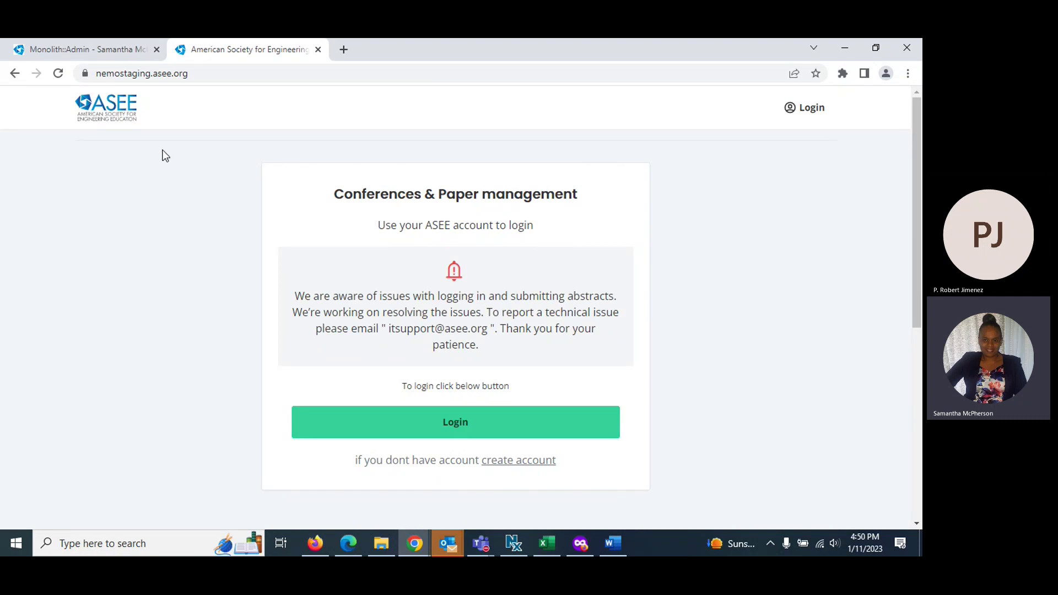
Sign in with the saved ASEE account e-mail and password, then scroll to Upcoming Conferences
left_click(419, 434)
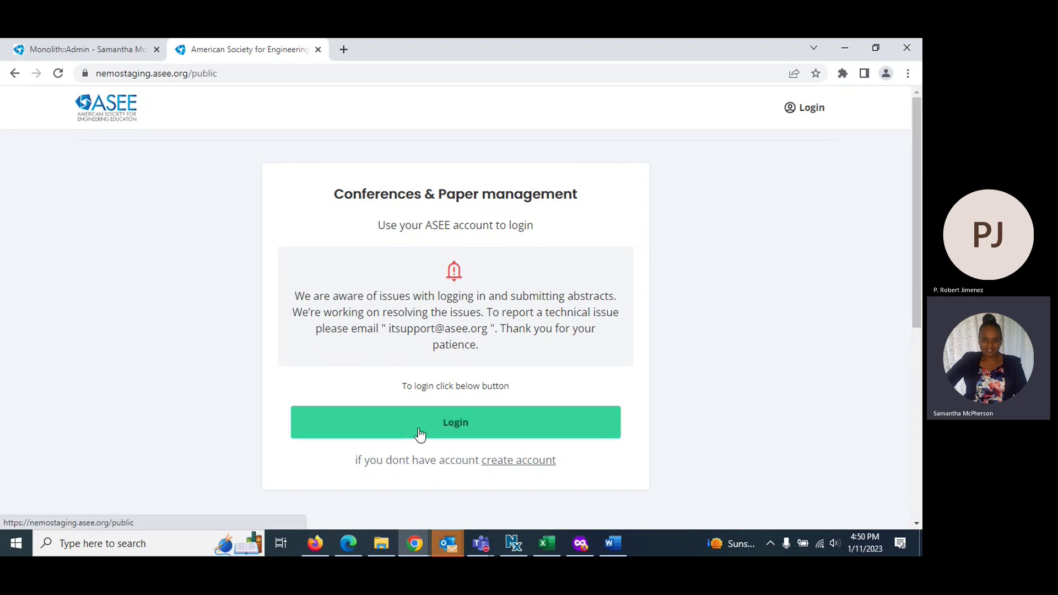
left_click(419, 434)
left_click(434, 350)
type("s")
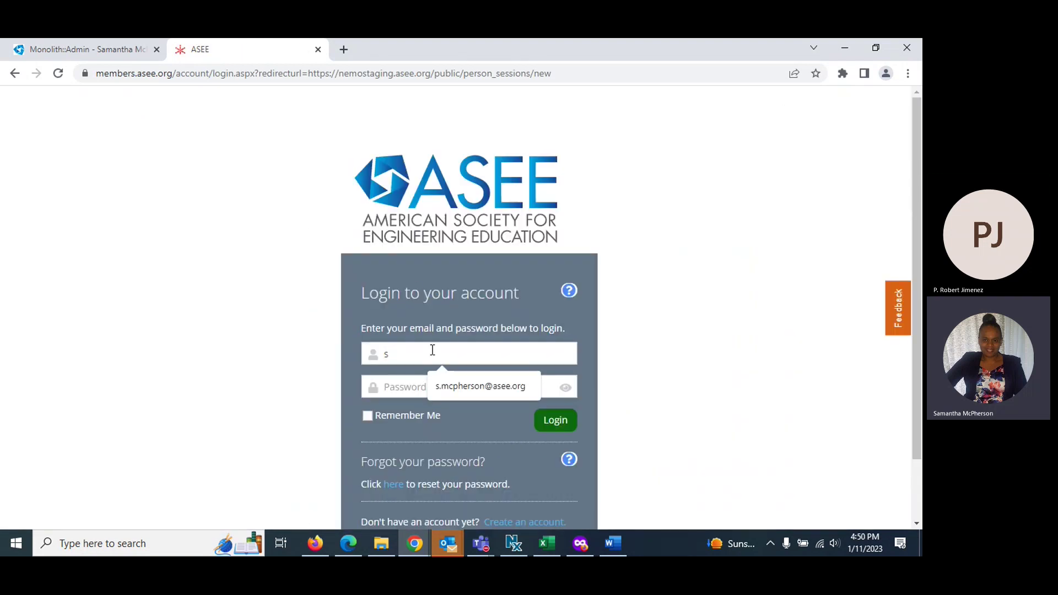
left_click(435, 383)
type("•••••••")
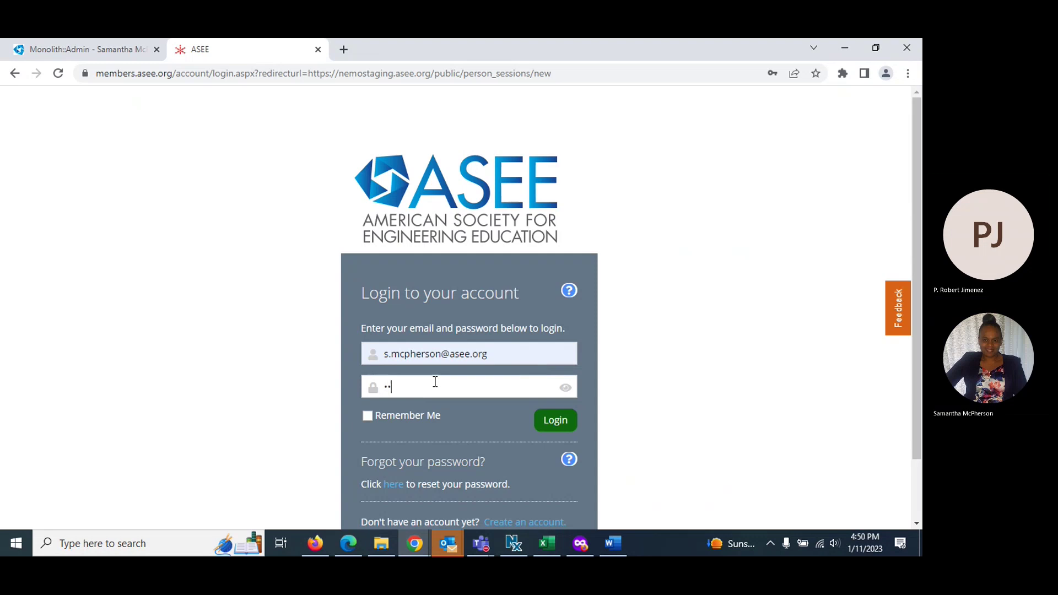
type("•")
left_click(556, 422)
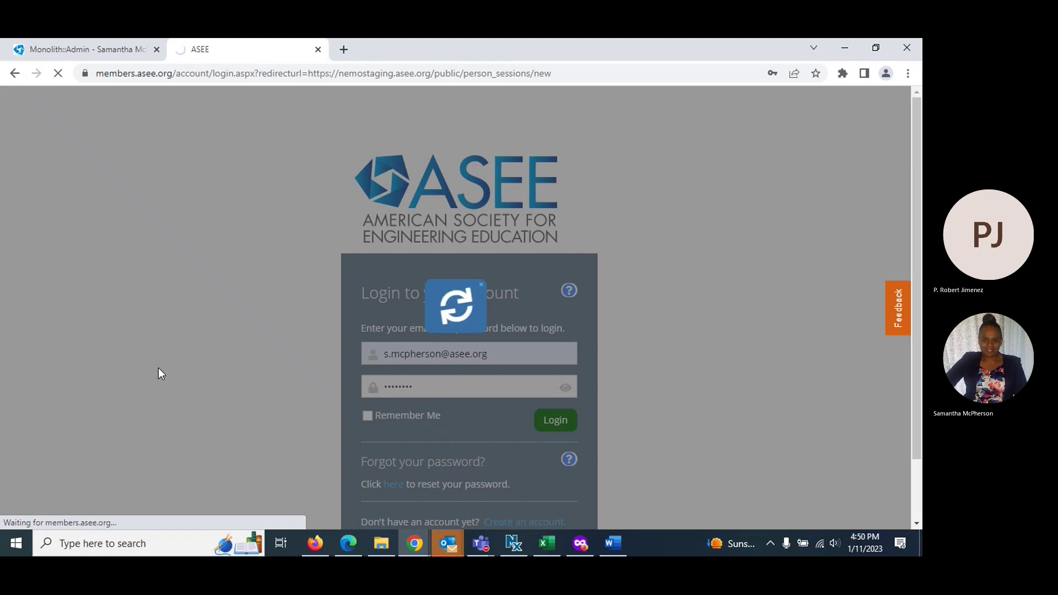
scroll(152, 358, "down", 8)
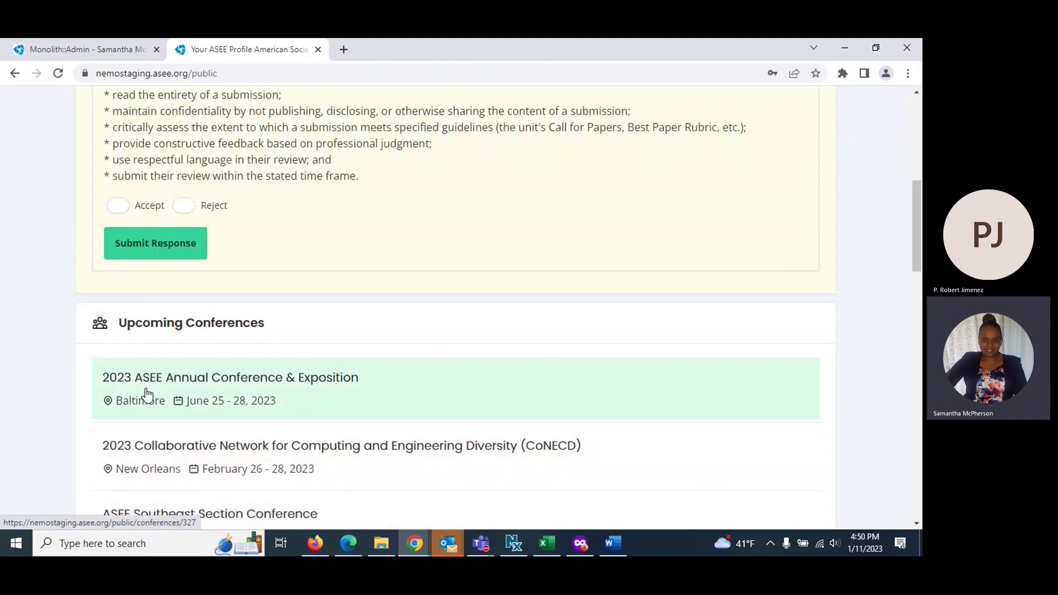
Open the 2023 ASEE Annual Conference & Exposition and go to its Manage Sessions page
left_click(145, 392)
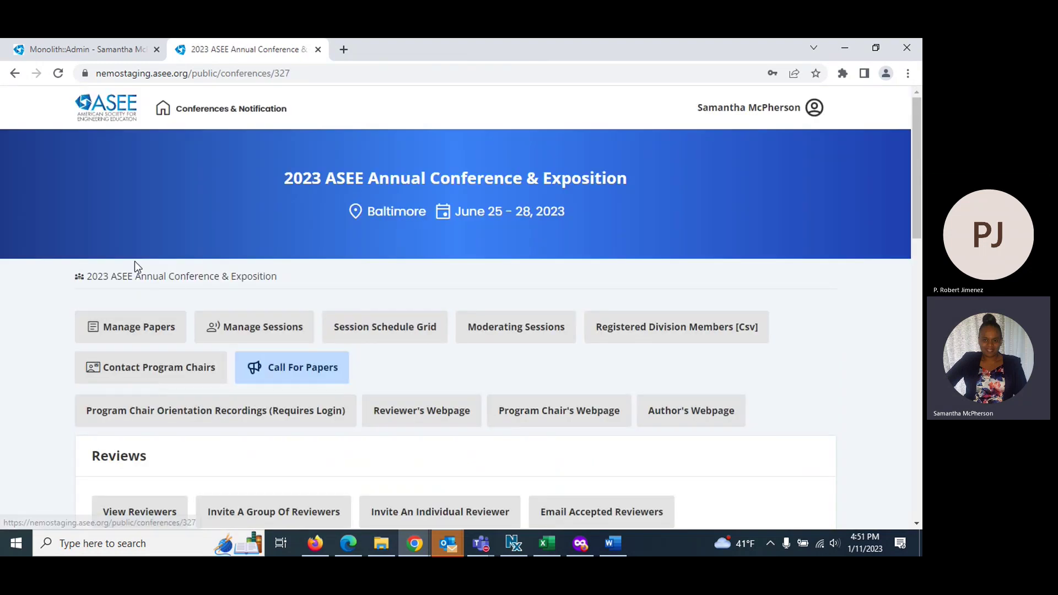
left_click(265, 339)
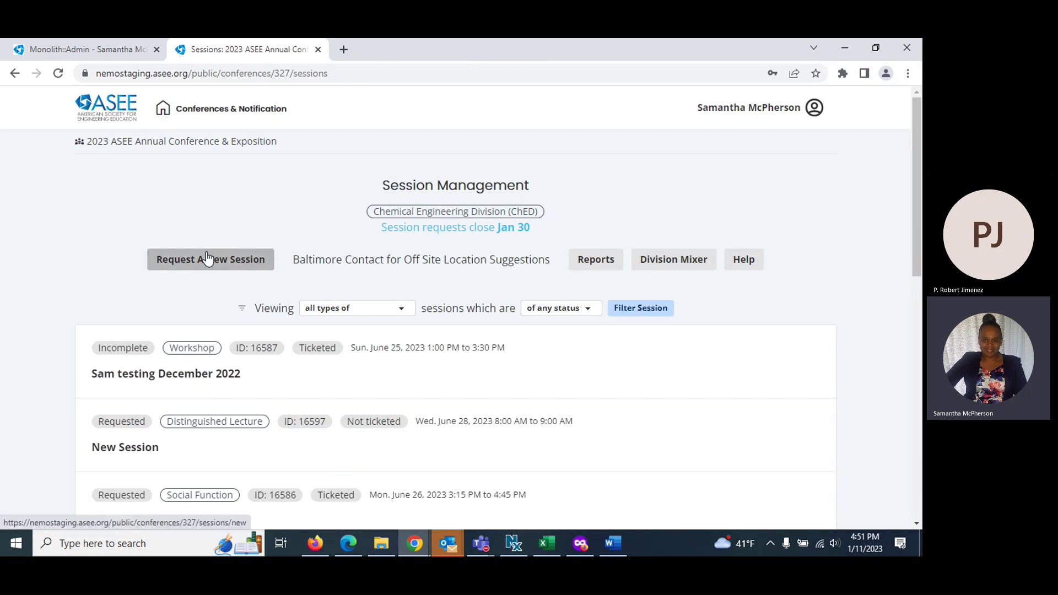
left_click(592, 260)
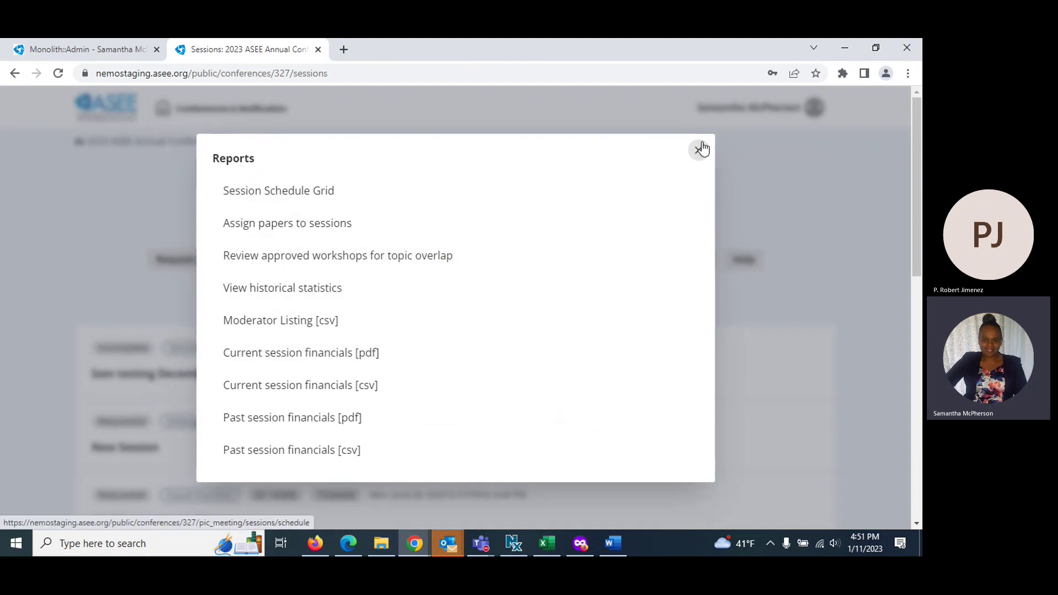
left_click(698, 150)
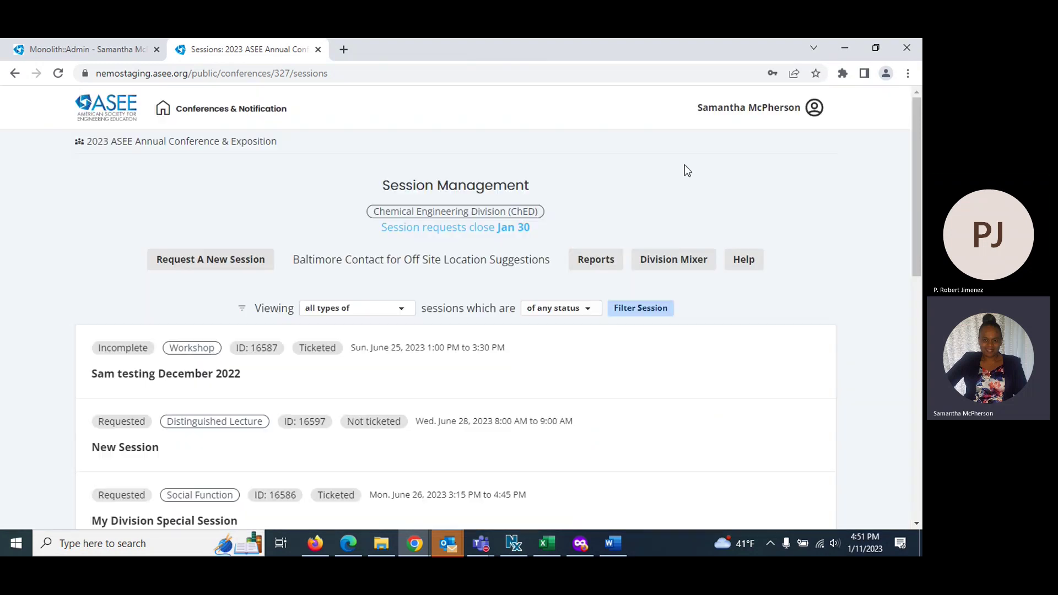
left_click(670, 265)
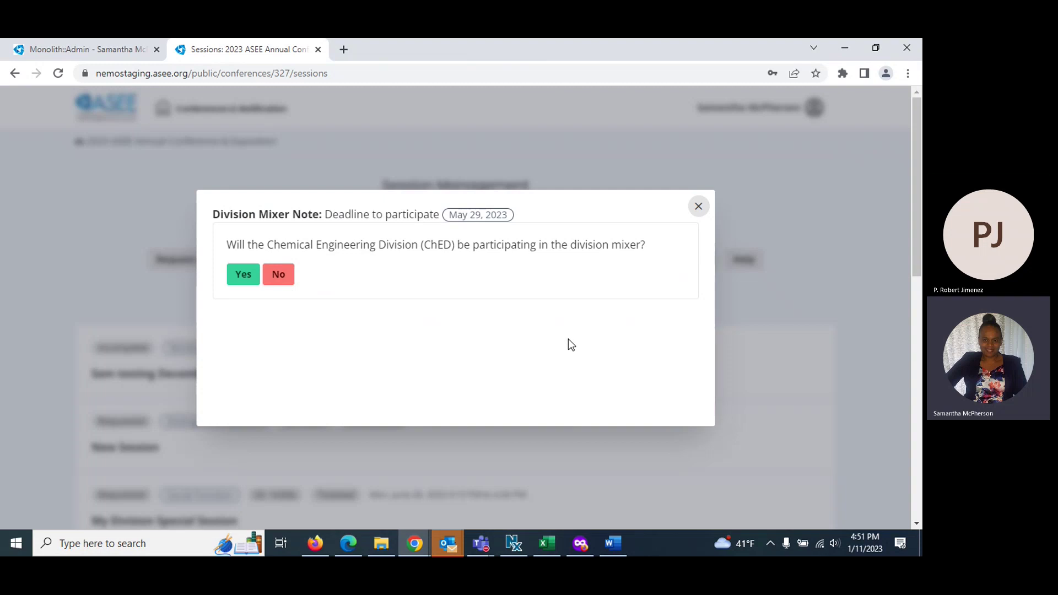
left_click(698, 208)
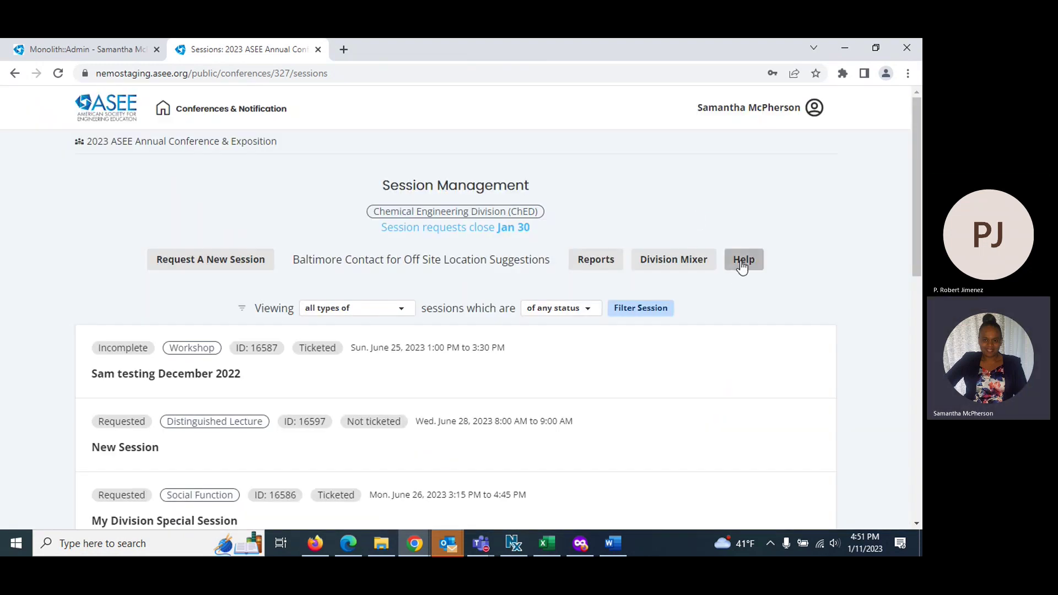
left_click(743, 265)
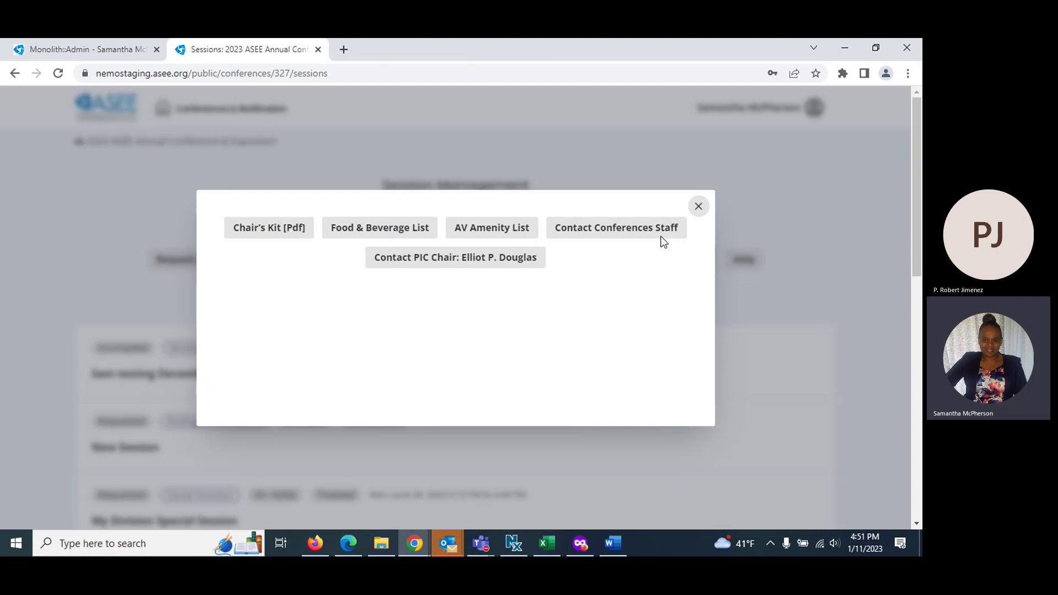
left_click(698, 207)
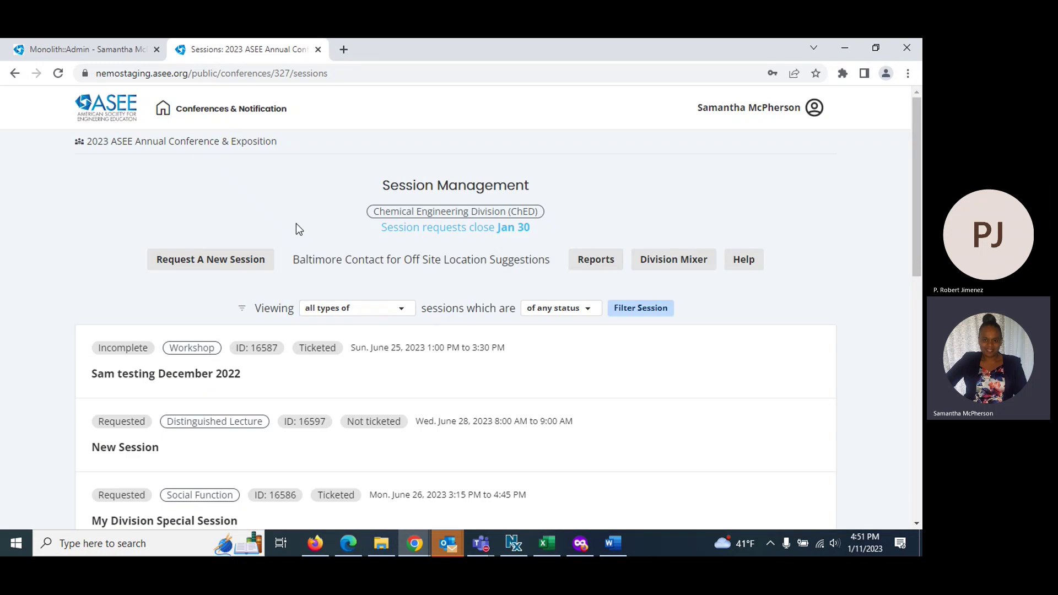
Request a new session of type Business Meeting and bring up its details form at the Title field
left_click(214, 260)
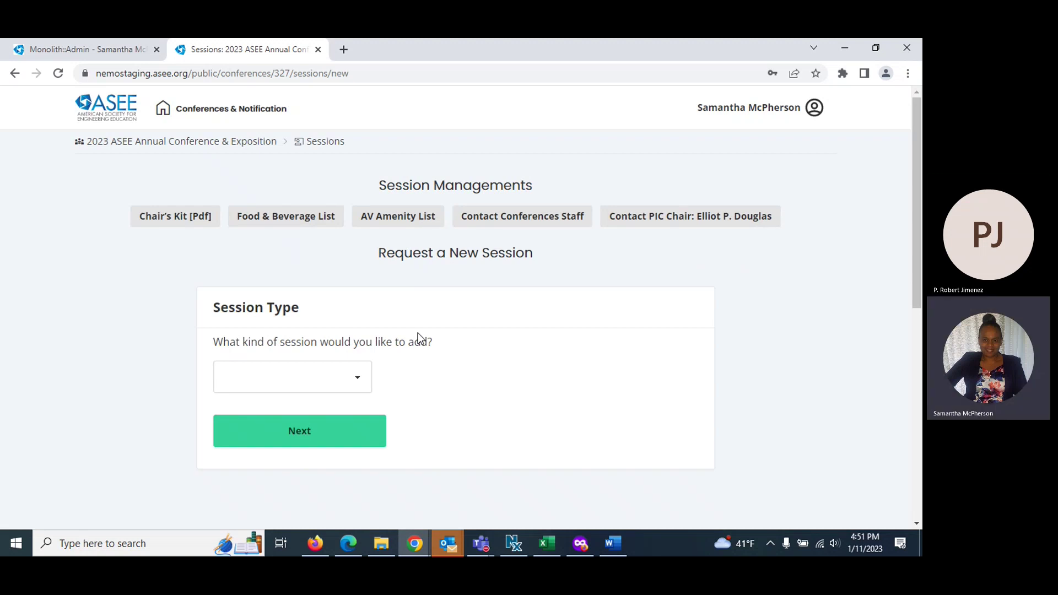
scroll(418, 333, "down", 1)
left_click(361, 315)
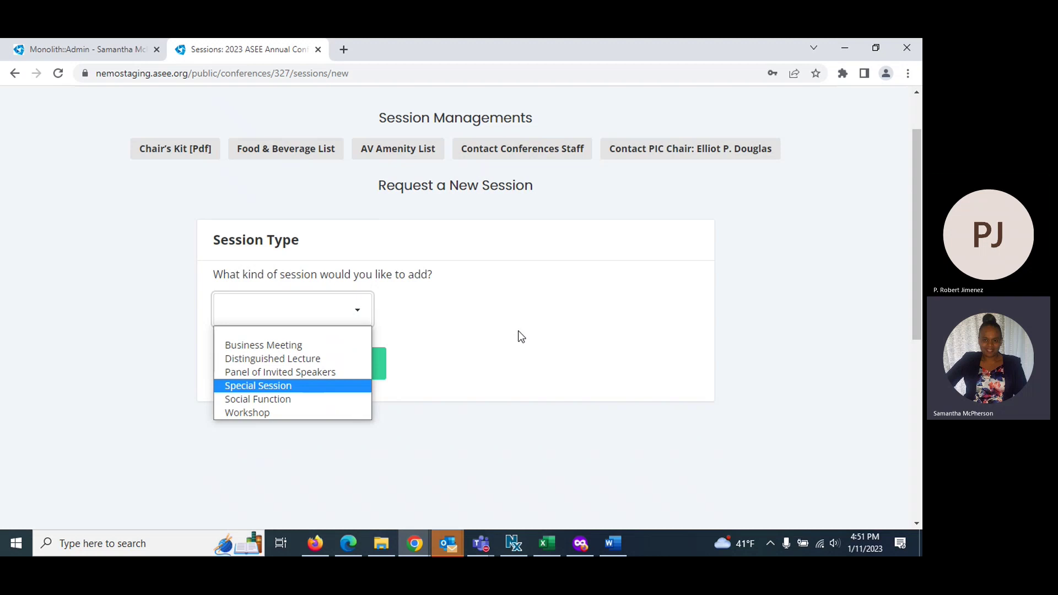
left_click(257, 344)
left_click(281, 363)
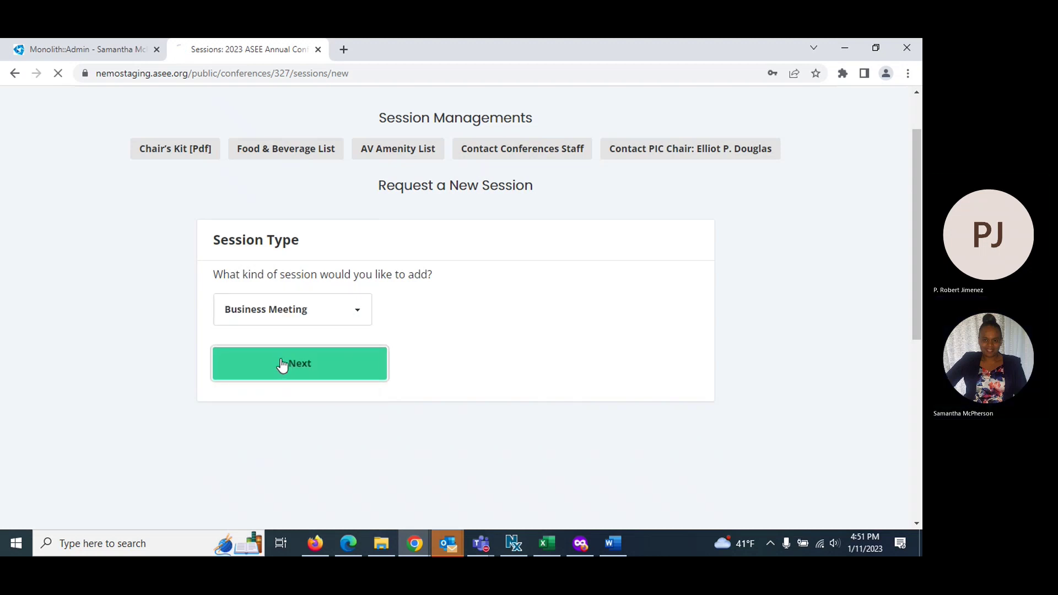
left_click(265, 376)
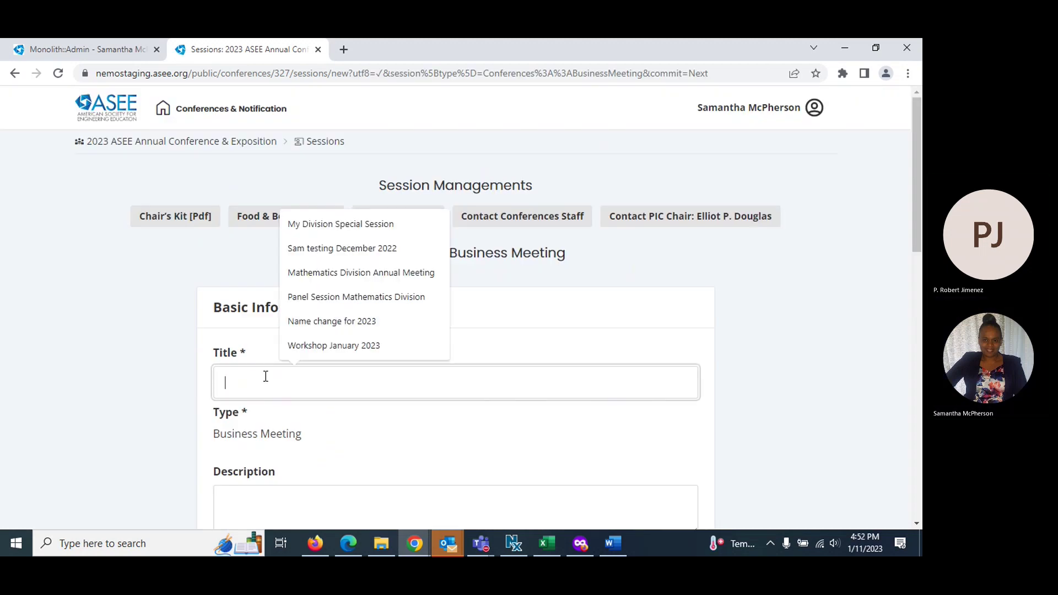
Enter title 'Meeting title', description 'Add description', and an estimated head count of 40
type("Meeting title")
scroll(262, 376, "down", 1)
scroll(263, 376, "down", 3)
left_click(235, 310)
type("Add description")
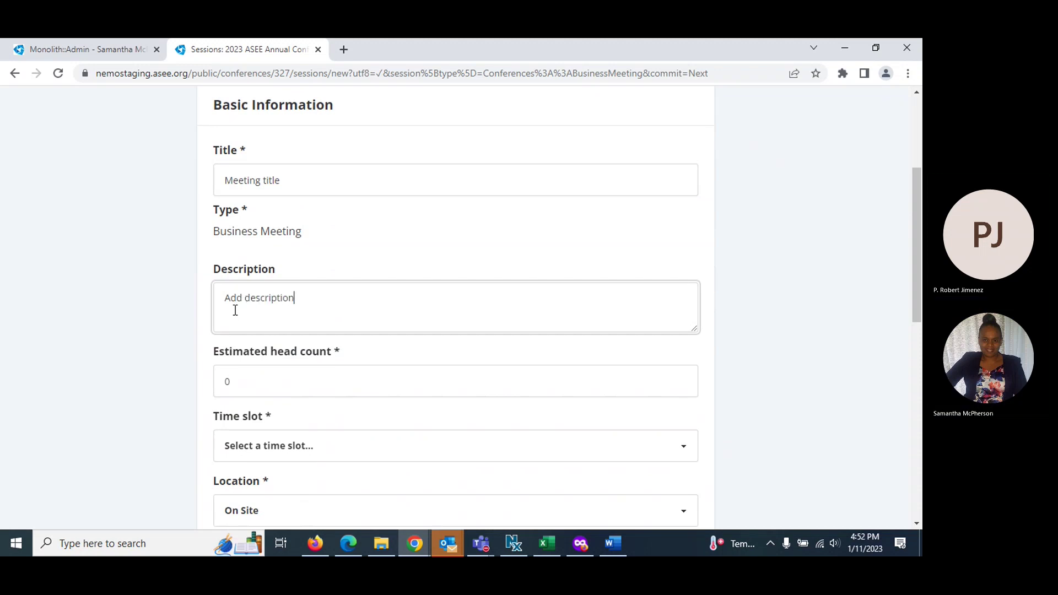
left_click_drag(237, 380, 180, 382)
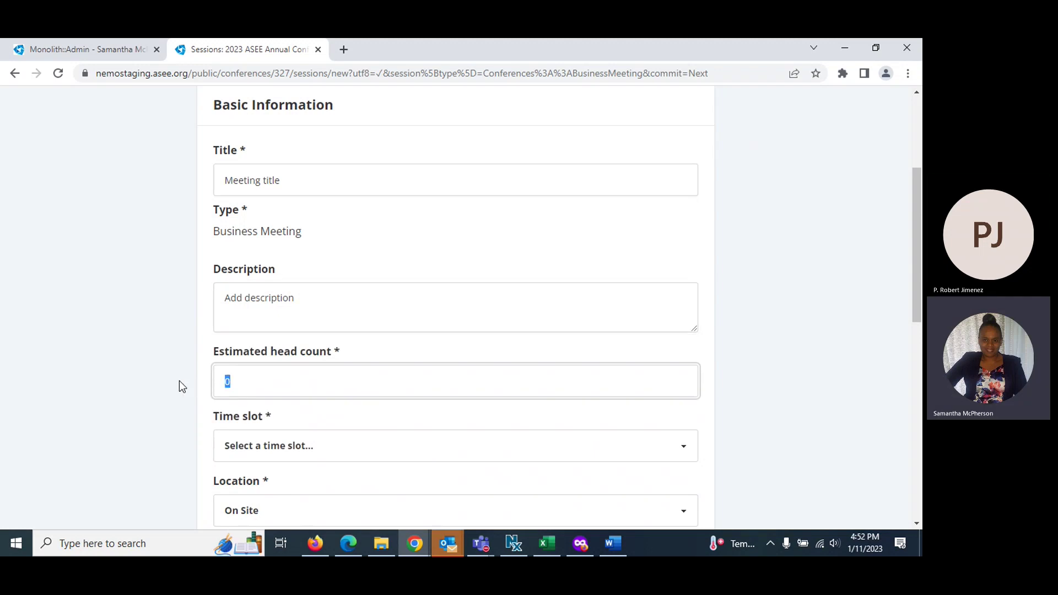
type("40")
Book Mon 11:00 AM–12:30 PM On Site, tag Academia-Industry Connections and Broadening Participation, then create it
scroll(188, 389, "down", 5)
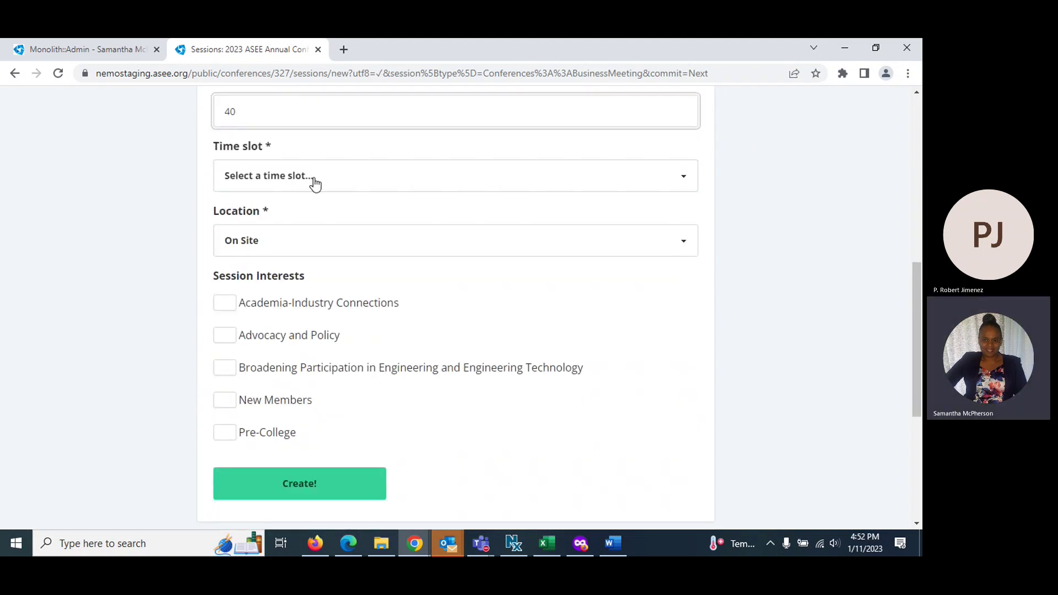
left_click(313, 176)
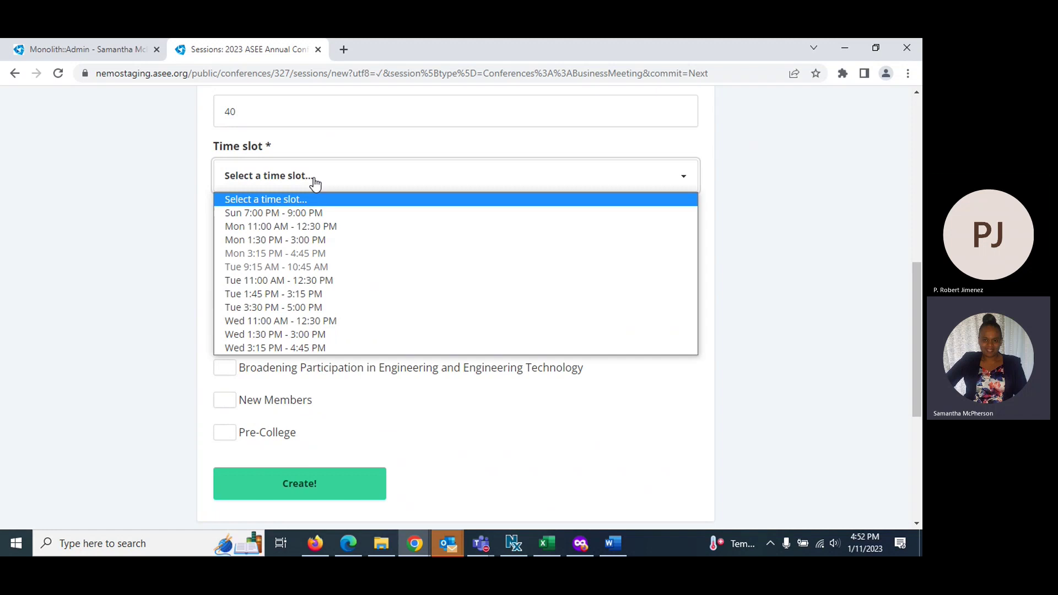
left_click(259, 226)
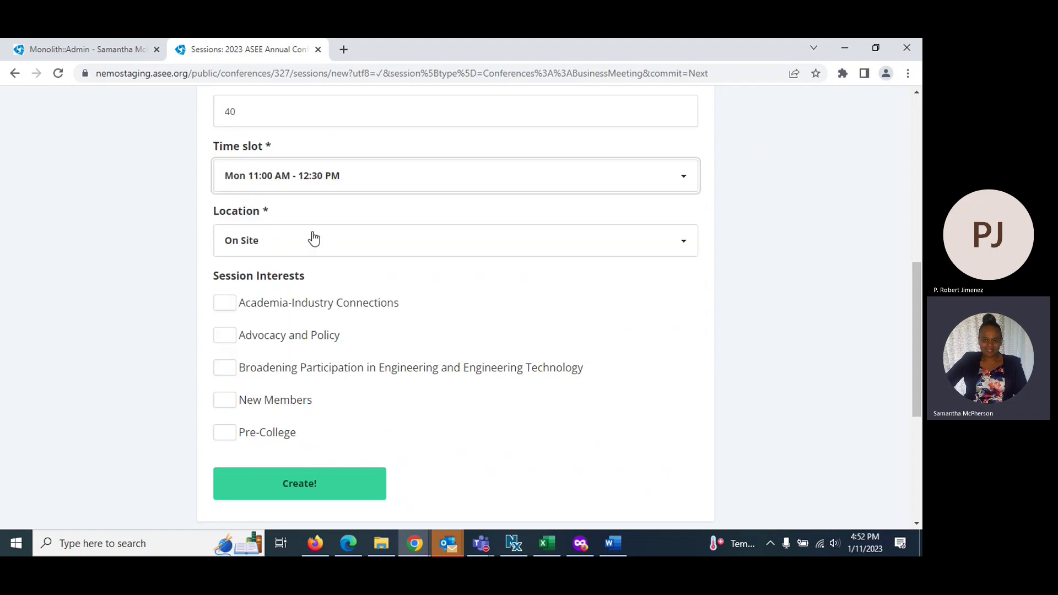
left_click(687, 249)
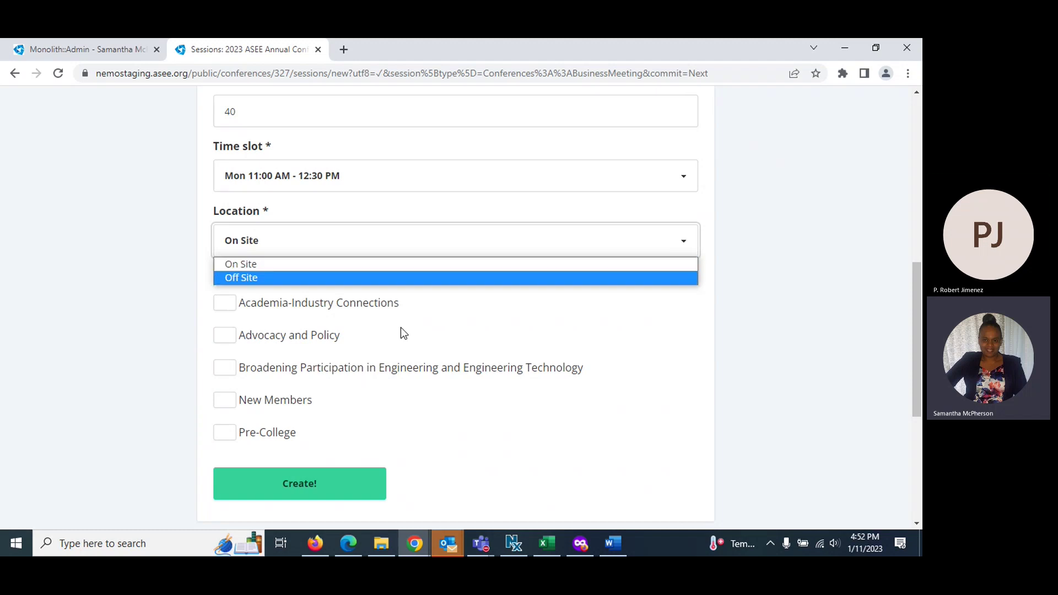
left_click(265, 266)
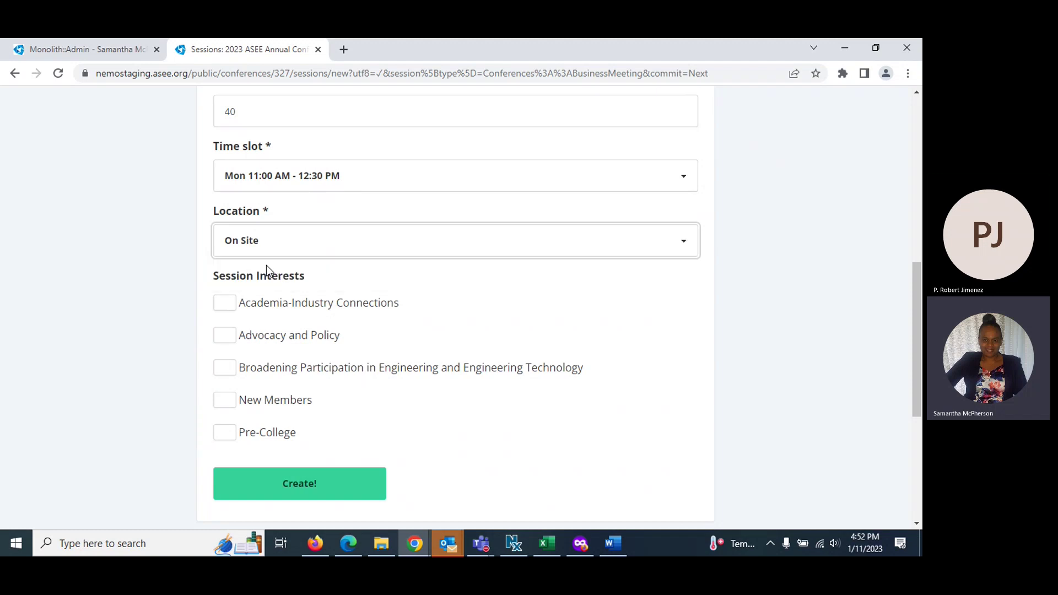
left_click(225, 306)
left_click(229, 370)
left_click(307, 489)
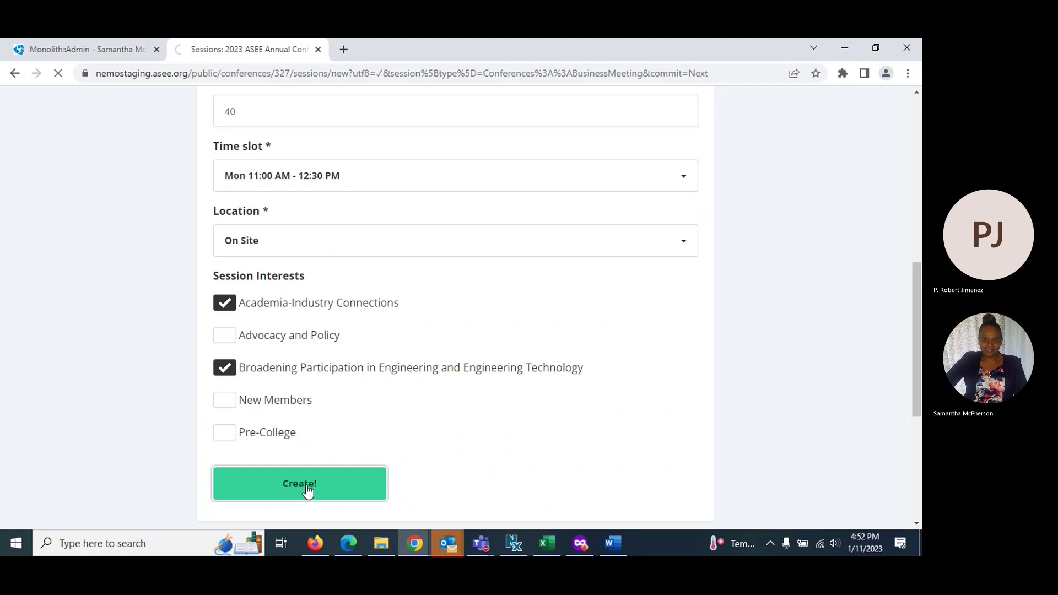
scroll(403, 378, "down", 4)
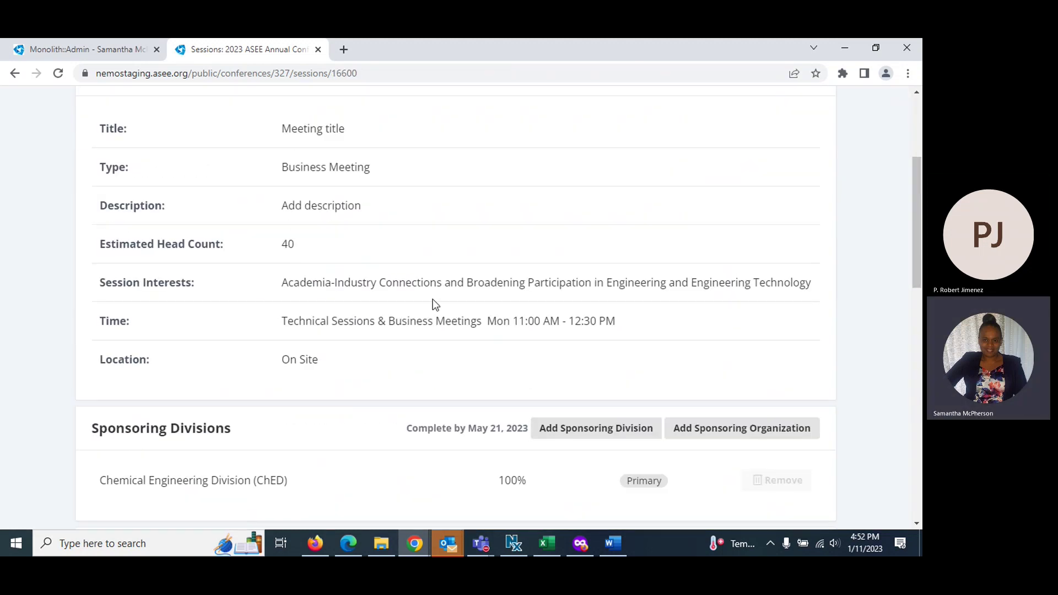
scroll(435, 305, "up", 3)
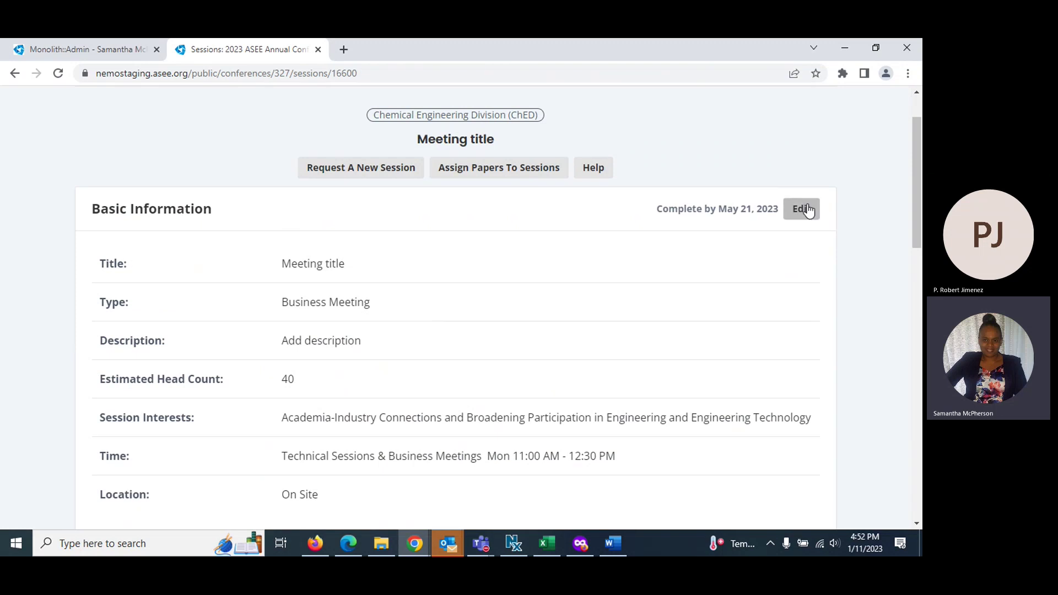
scroll(782, 231, "down", 3)
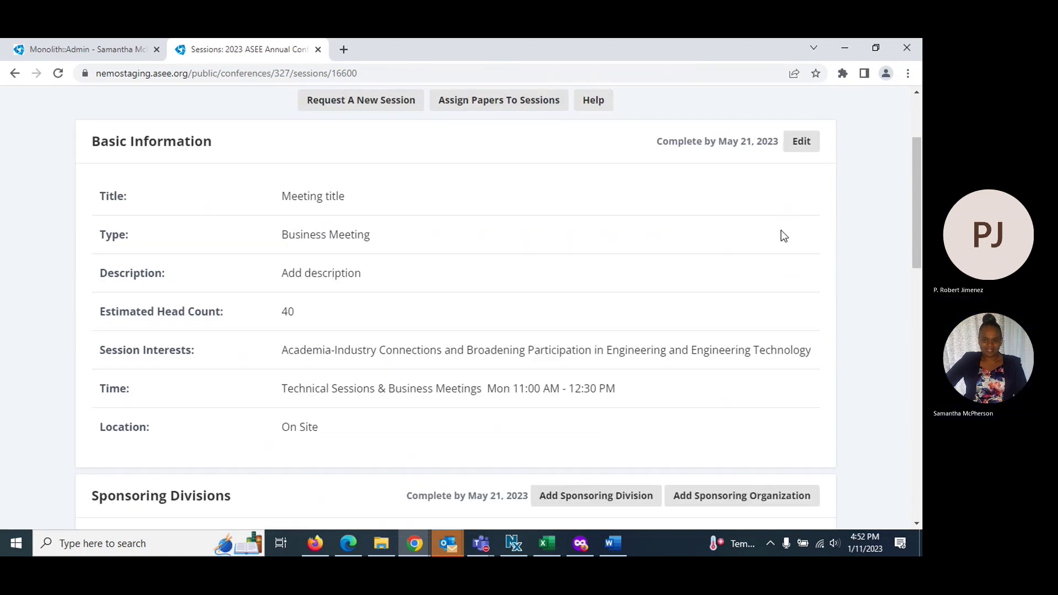
scroll(794, 129, "up", 1)
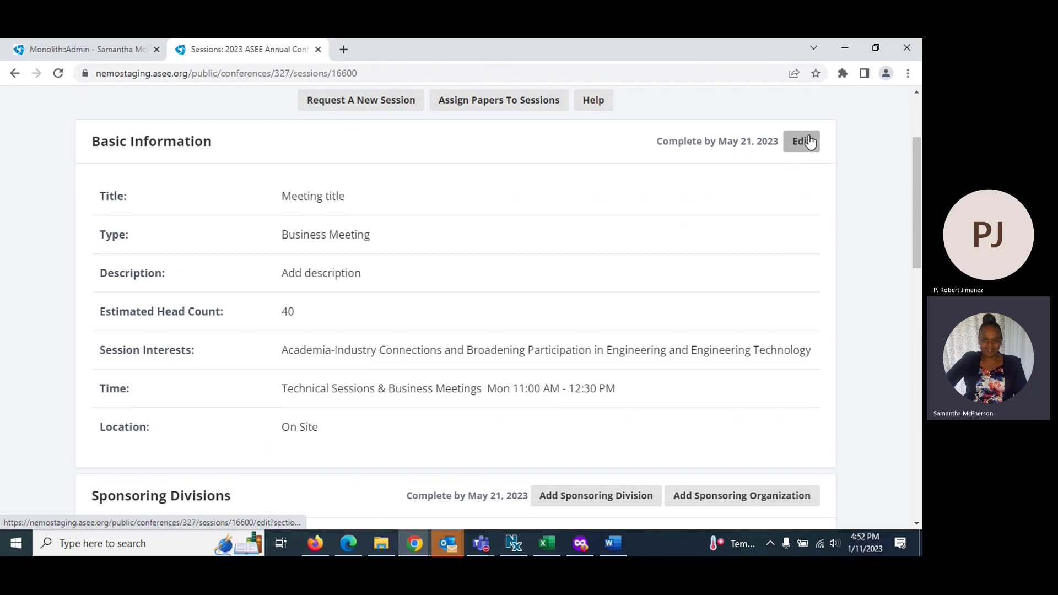
scroll(386, 297, "down", 1)
scroll(376, 296, "down", 1)
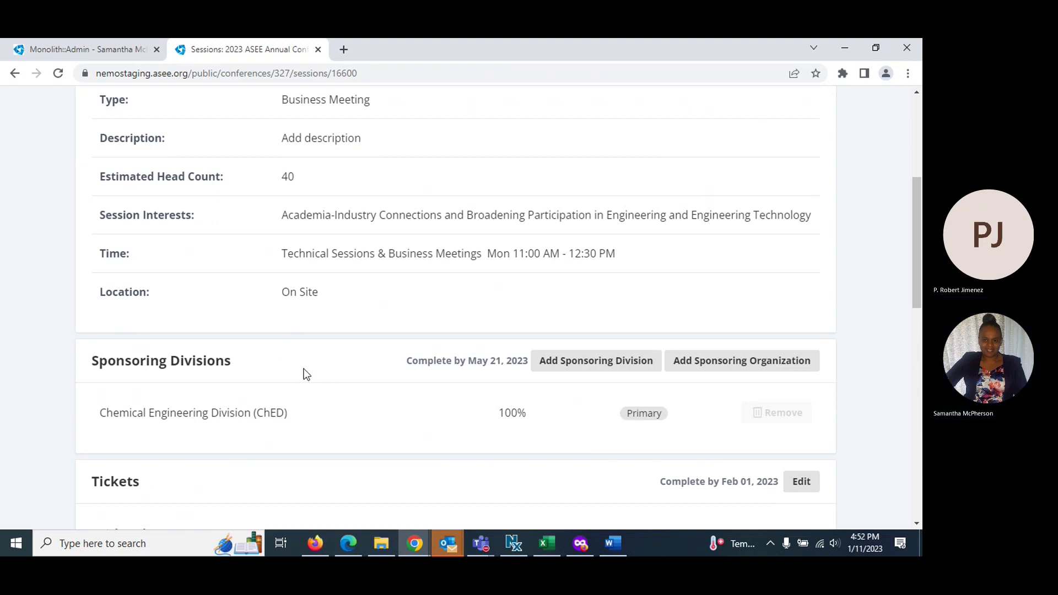
scroll(307, 374, "down", 1)
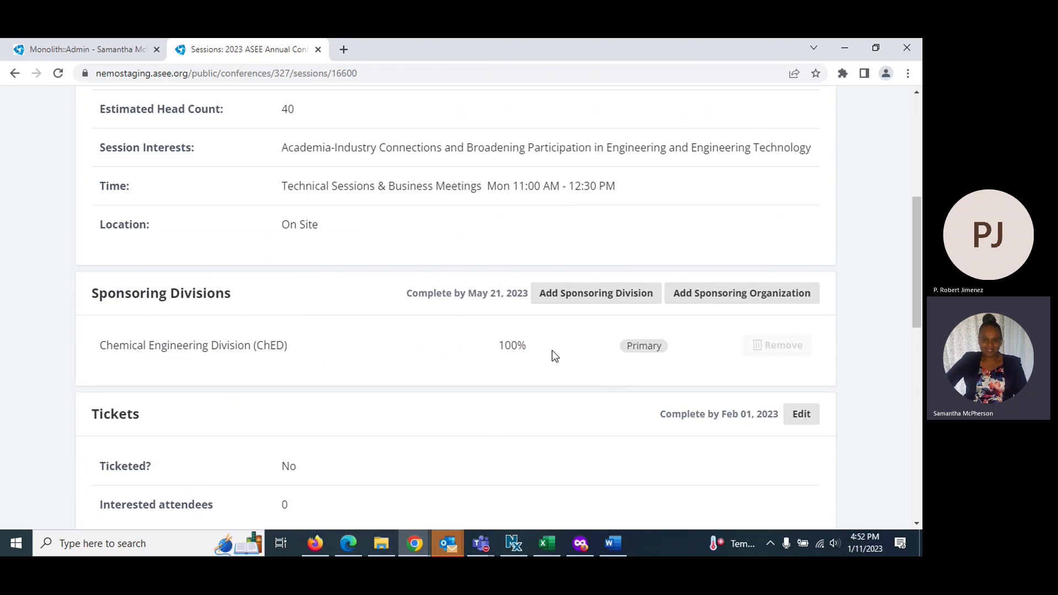
Add Biomedical Engineering Division (BED) as a sponsoring division with a $500 cost split and confirm
left_click(596, 297)
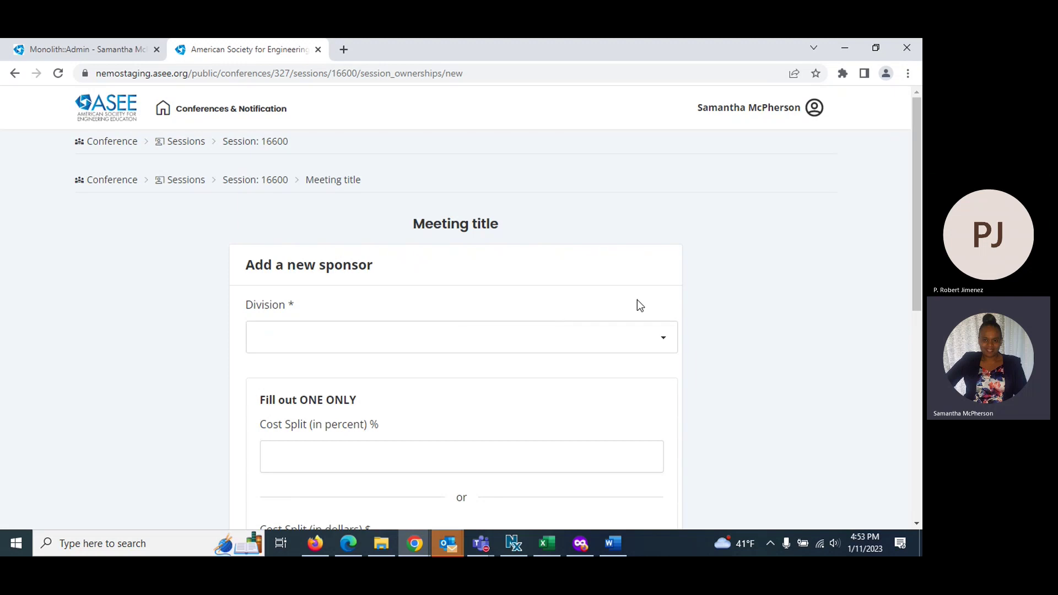
left_click(354, 340)
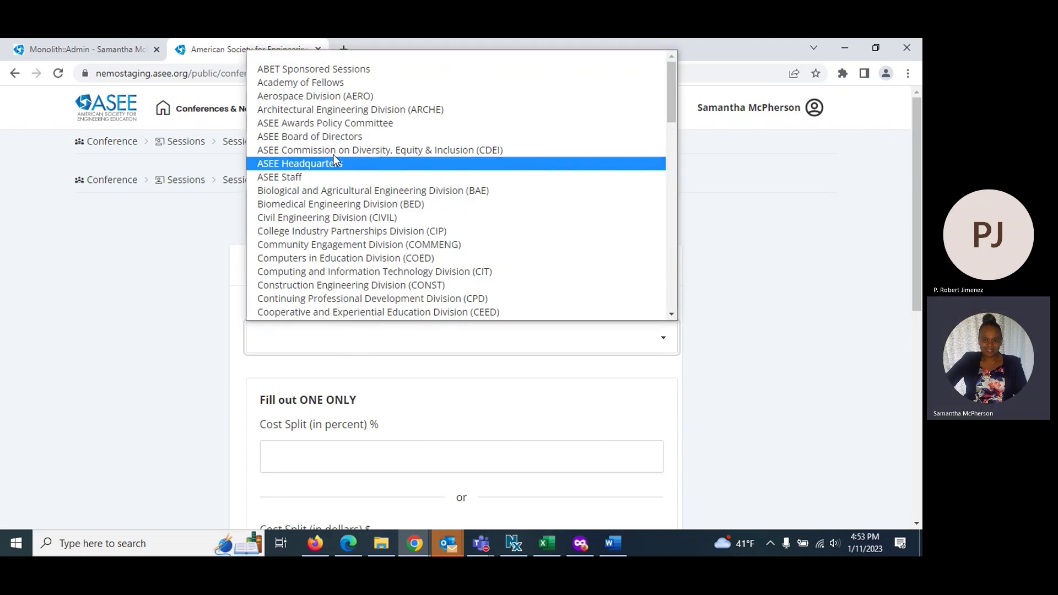
left_click(325, 203)
scroll(292, 358, "down", 2)
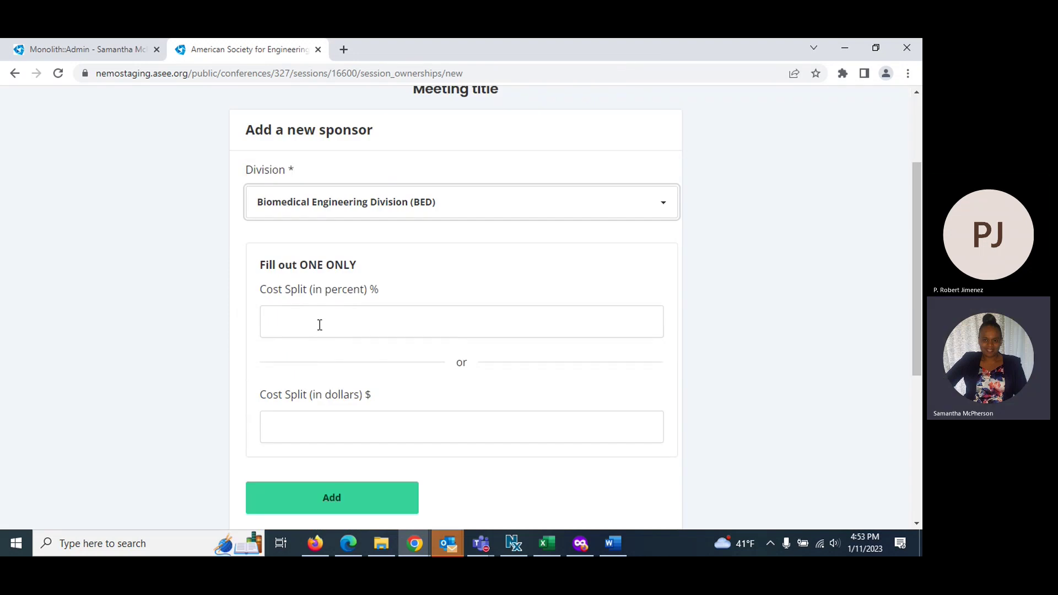
scroll(320, 325, "down", 1)
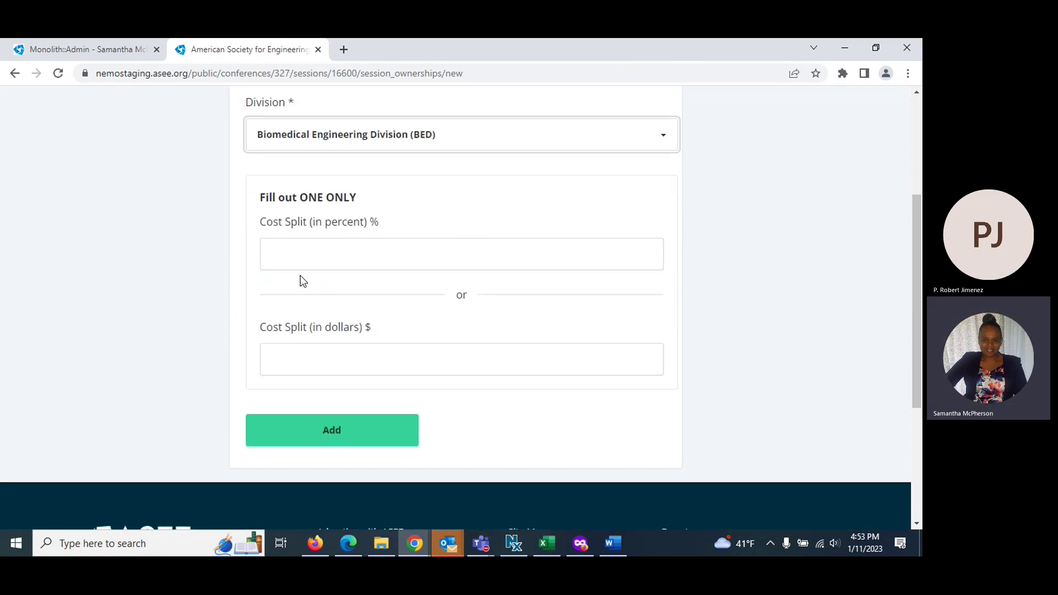
left_click(318, 354)
type("500")
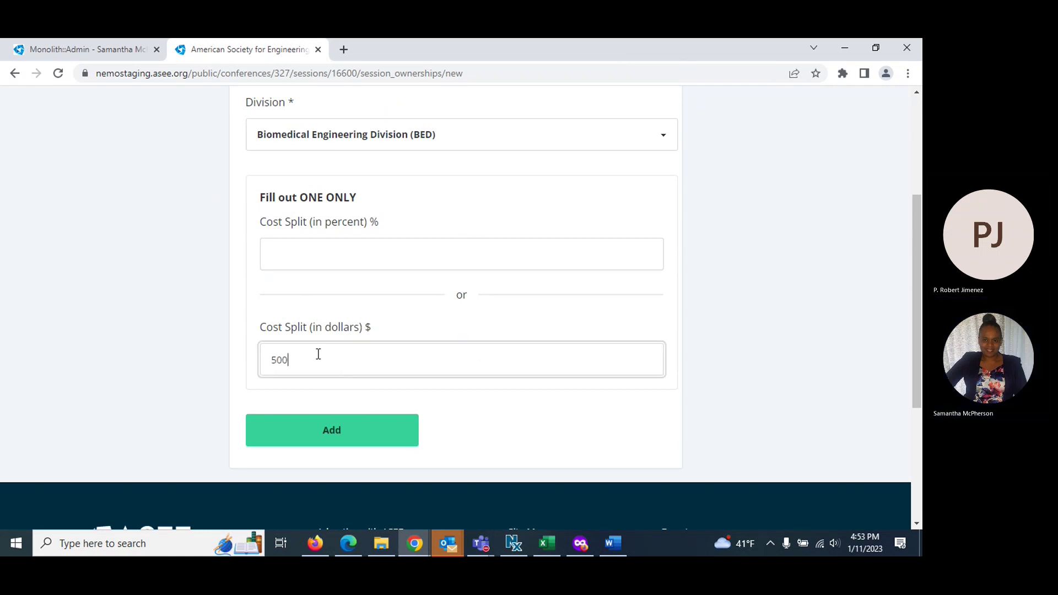
left_click(354, 433)
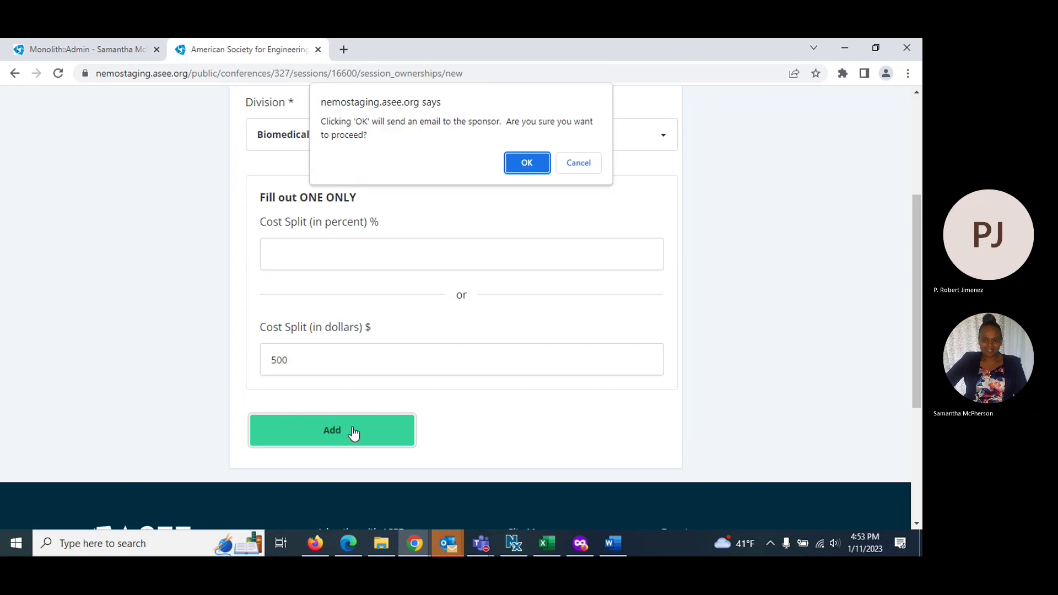
left_click(516, 168)
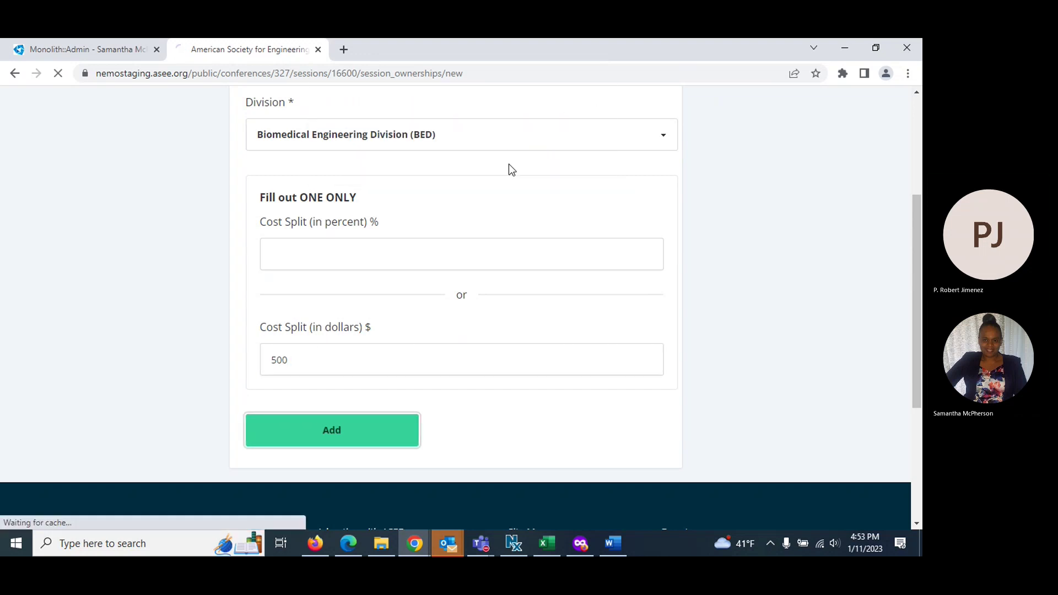
Mark the meeting as a ticketed event in the Tickets settings
scroll(433, 310, "down", 7)
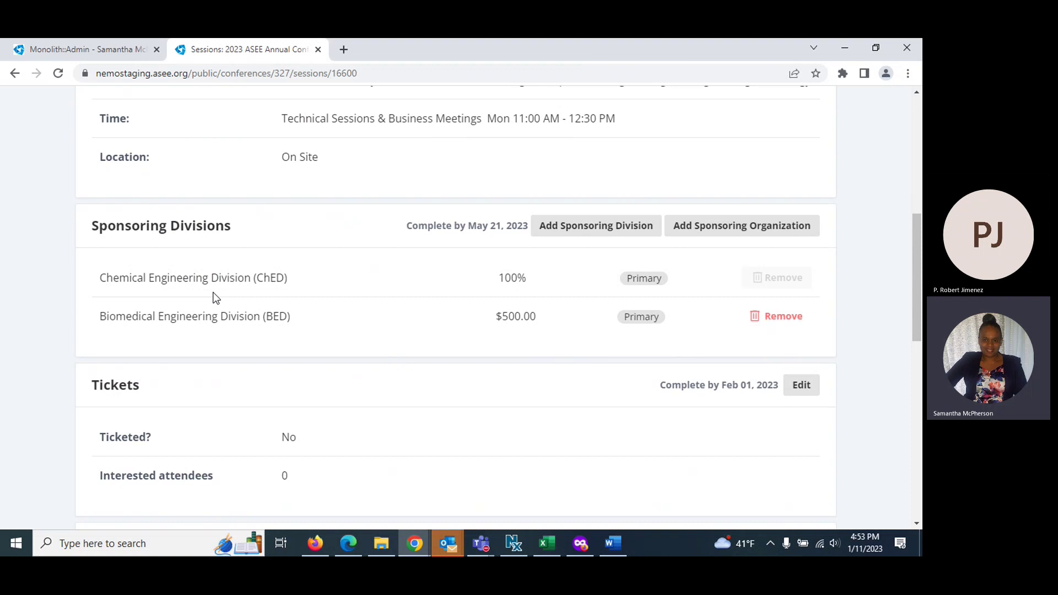
scroll(213, 319, "down", 1)
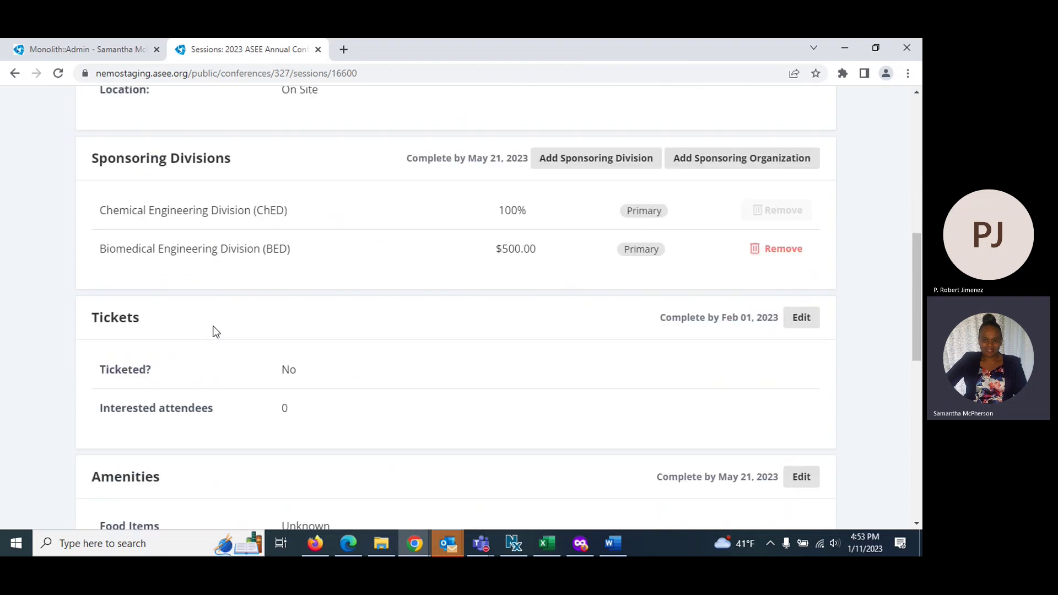
left_click(808, 327)
left_click(628, 324)
left_click(310, 346)
left_click(314, 358)
Set the ticket price to $50.00 and the maximum number of tickets to 50
scroll(332, 366, "down", 3)
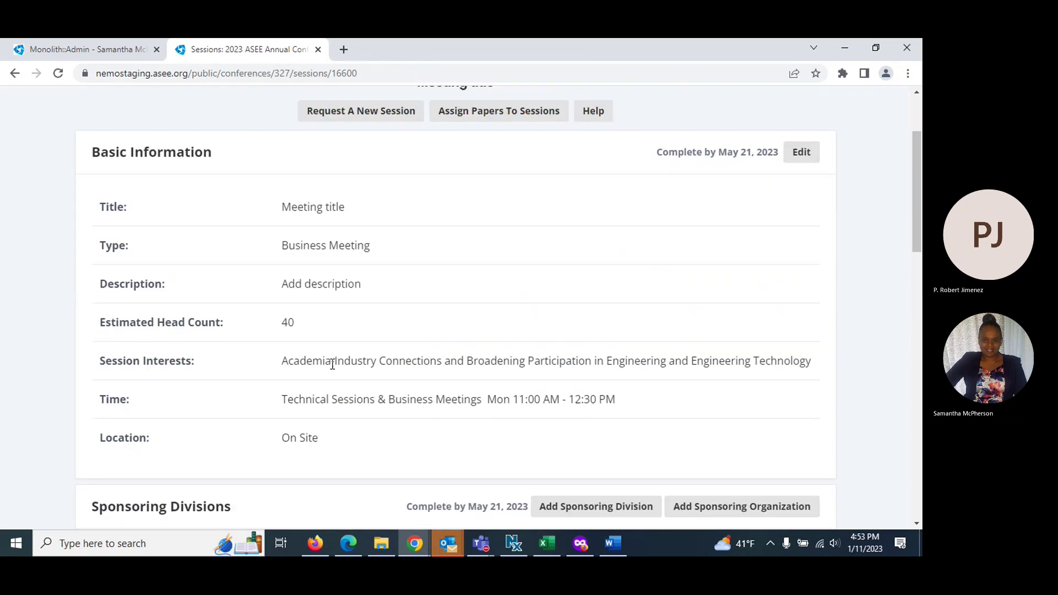
scroll(332, 365, "down", 6)
scroll(652, 314, "down", 1)
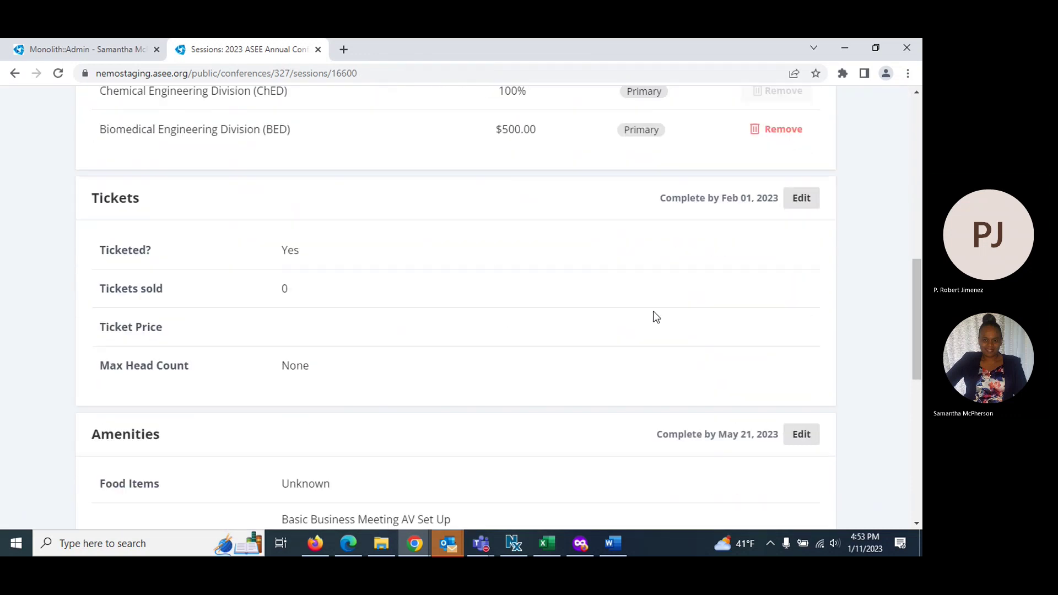
left_click(813, 188)
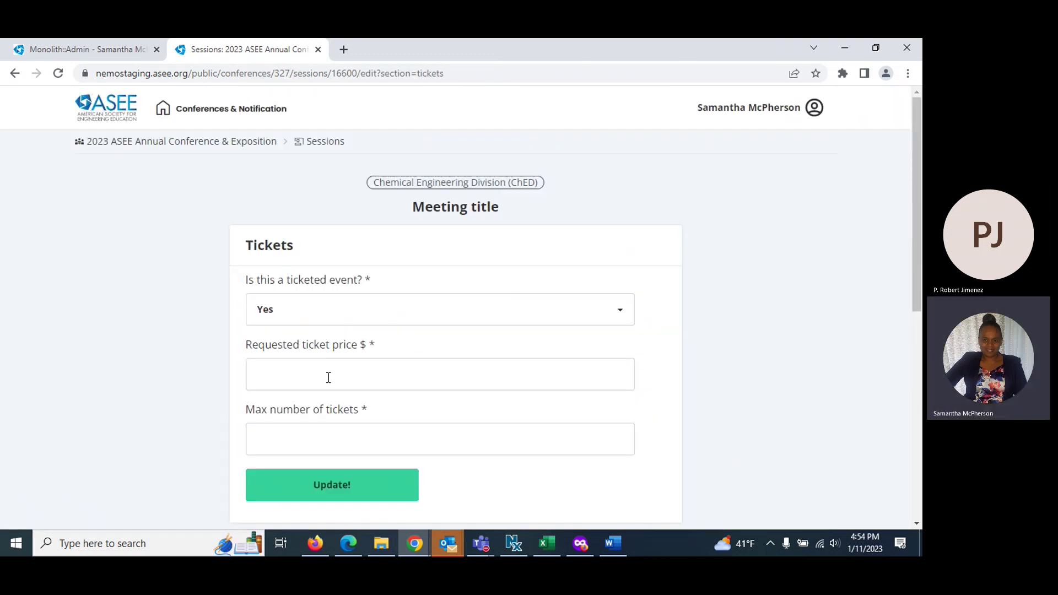
left_click(329, 378)
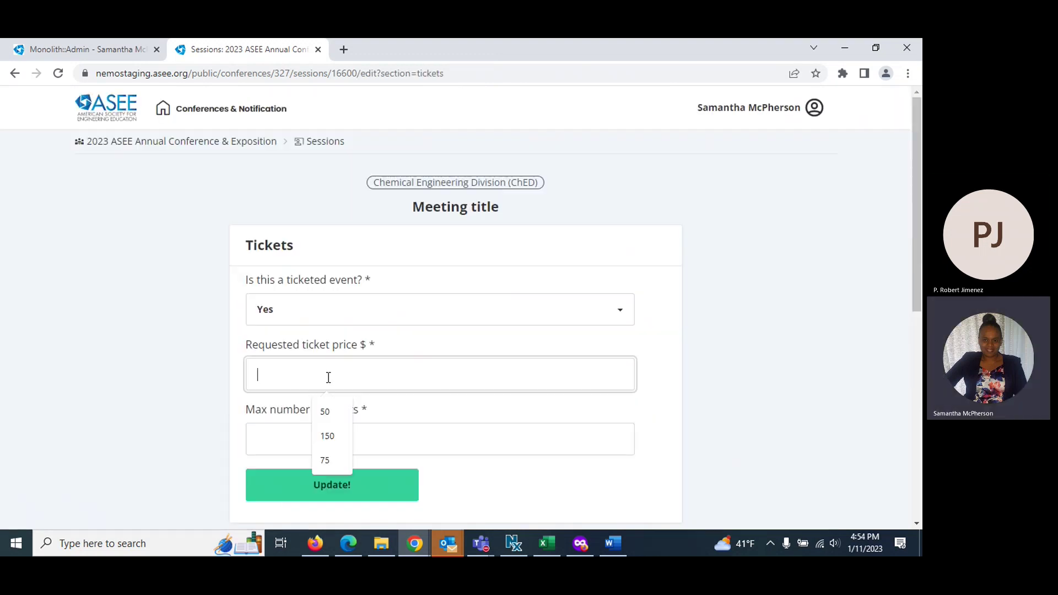
type("50")
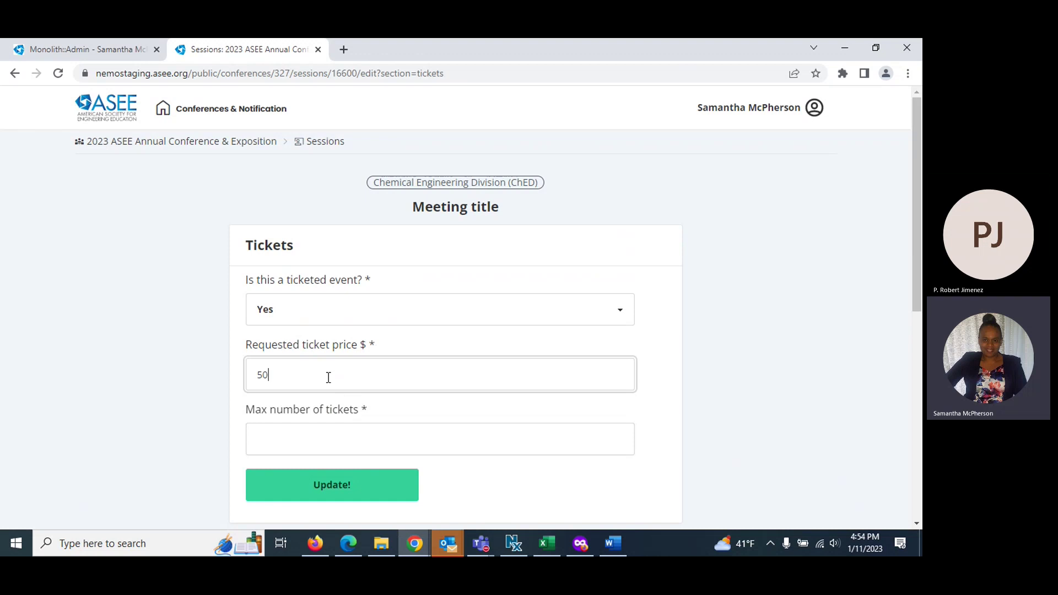
left_click(331, 449)
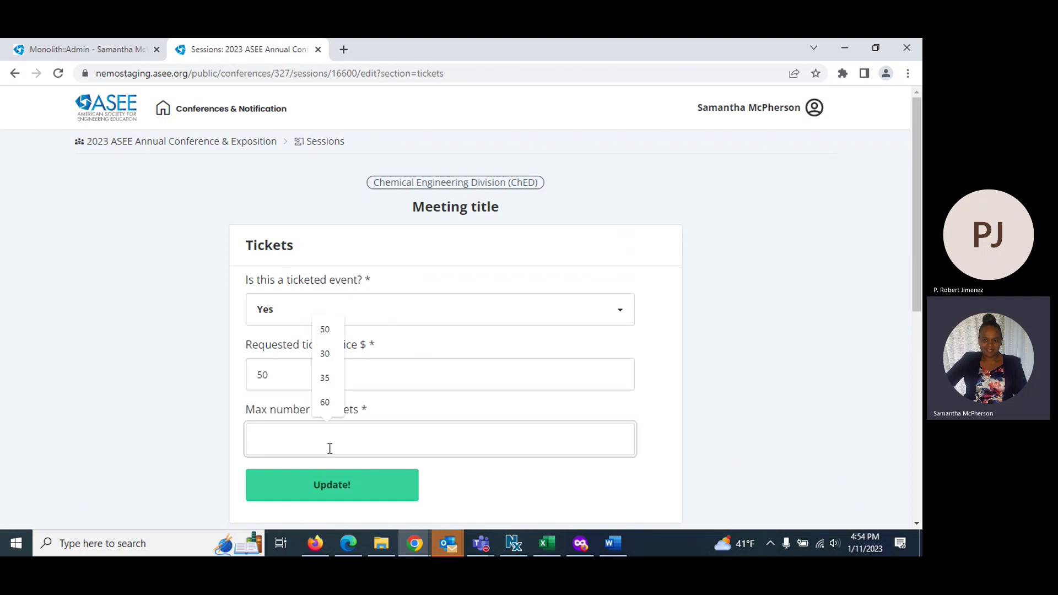
type("50")
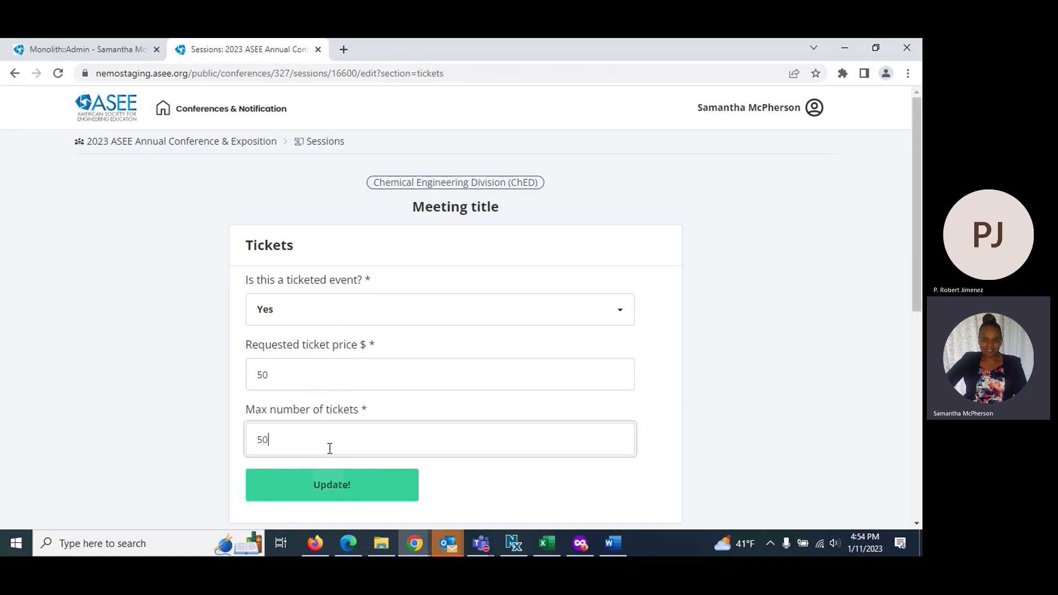
scroll(316, 386, "down", 3)
left_click(321, 357)
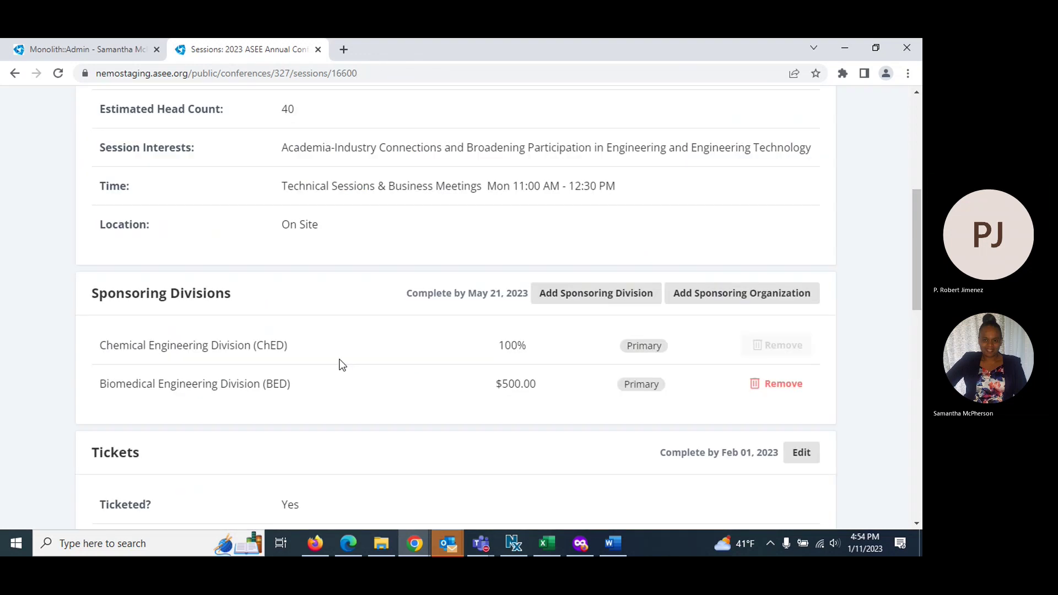
scroll(536, 365, "down", 3)
scroll(539, 368, "down", 5)
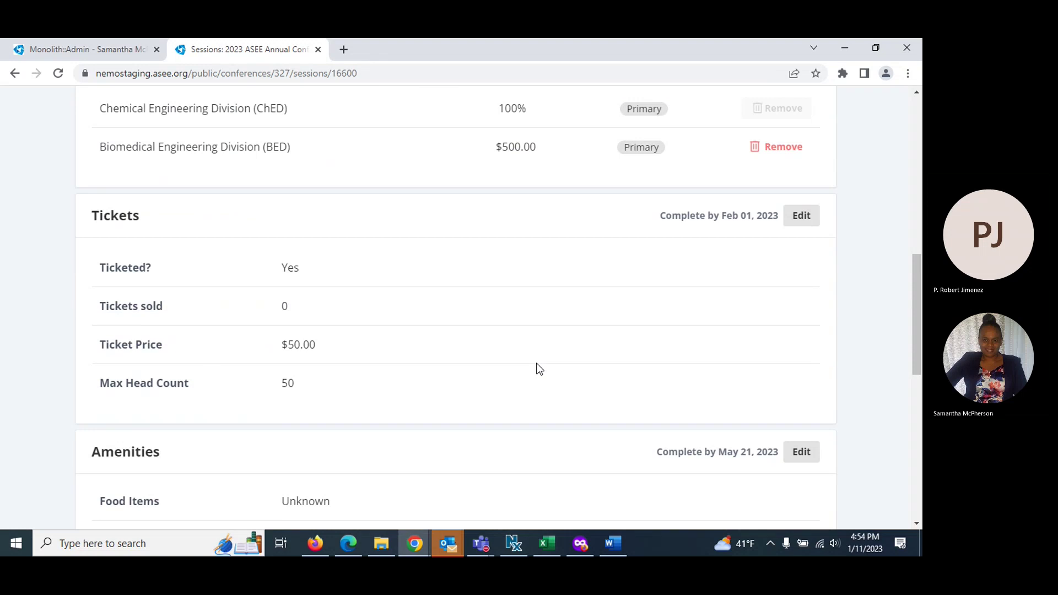
scroll(538, 368, "down", 1)
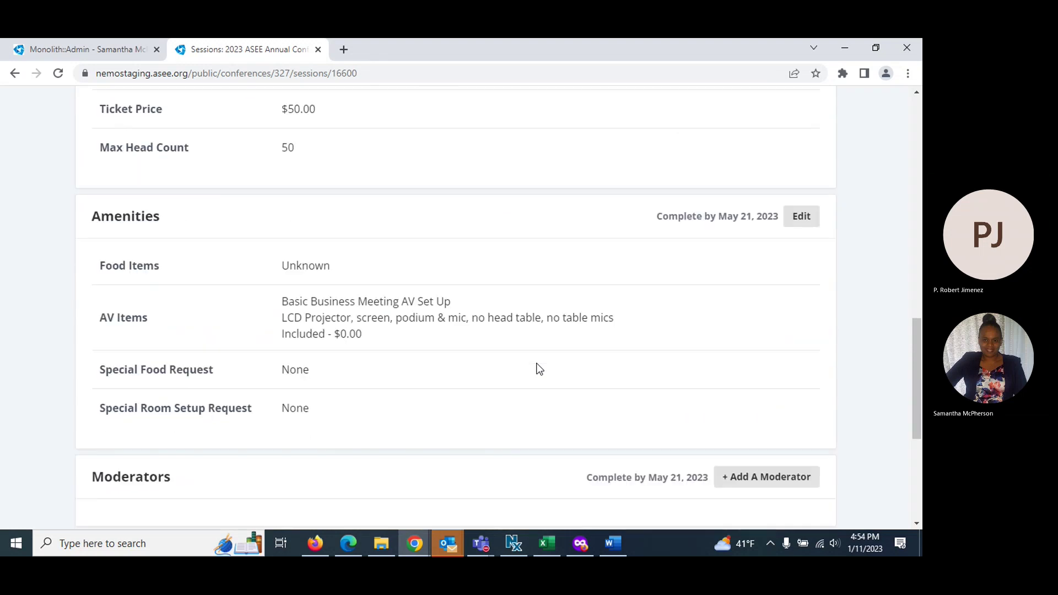
Tick 'No food and beverage needed' in the Amenities settings and save the change
left_click(799, 223)
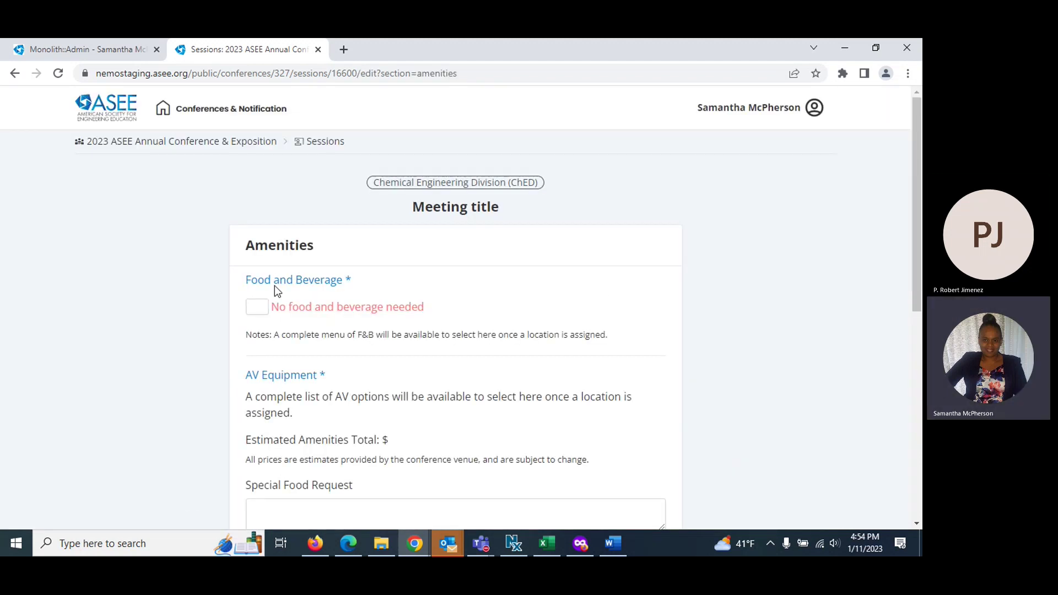
left_click(261, 314)
scroll(259, 319, "down", 1)
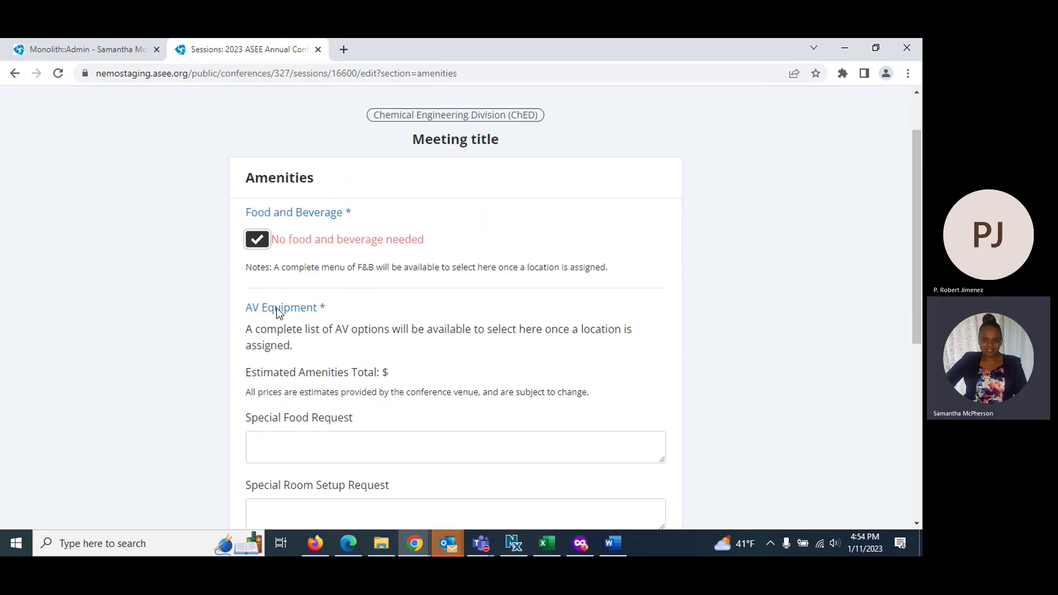
scroll(280, 312, "down", 1)
scroll(295, 280, "down", 1)
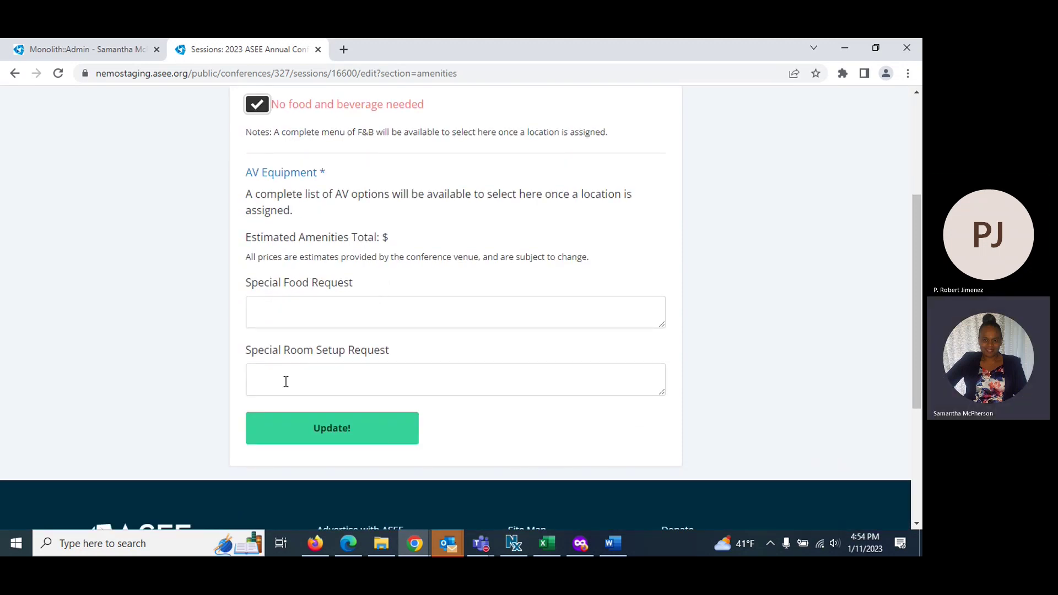
left_click(353, 436)
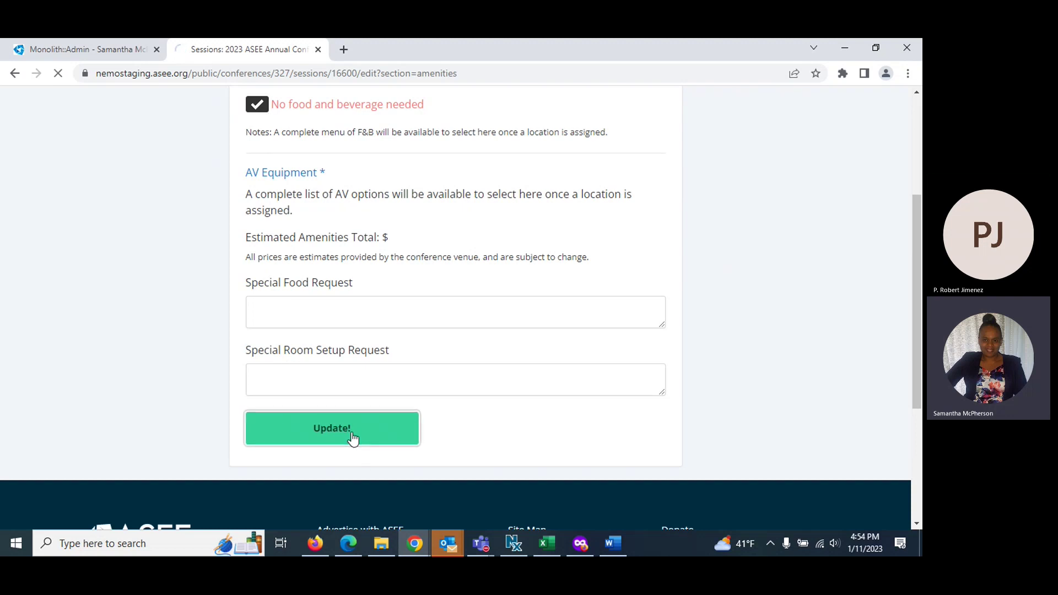
scroll(361, 410, "down", 15)
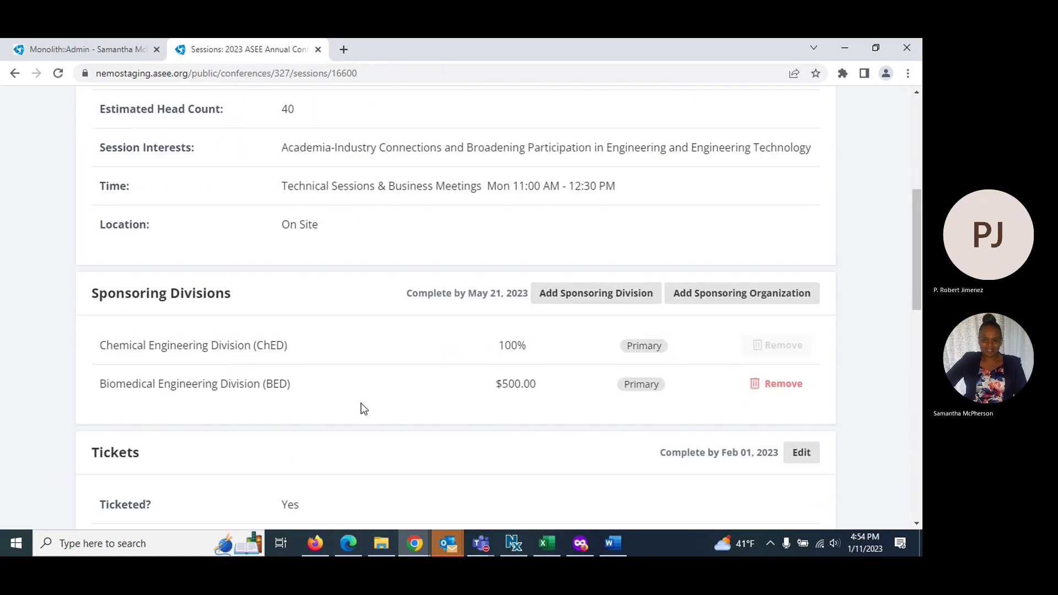
scroll(491, 323, "down", 1)
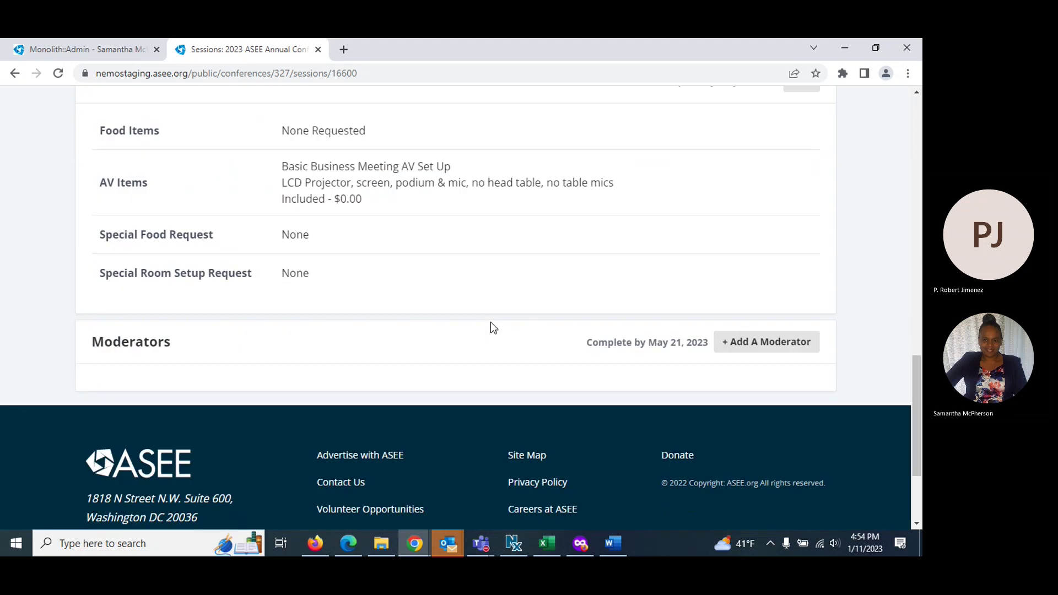
Search for the person by first name and assign them as the meeting's moderator
left_click(754, 346)
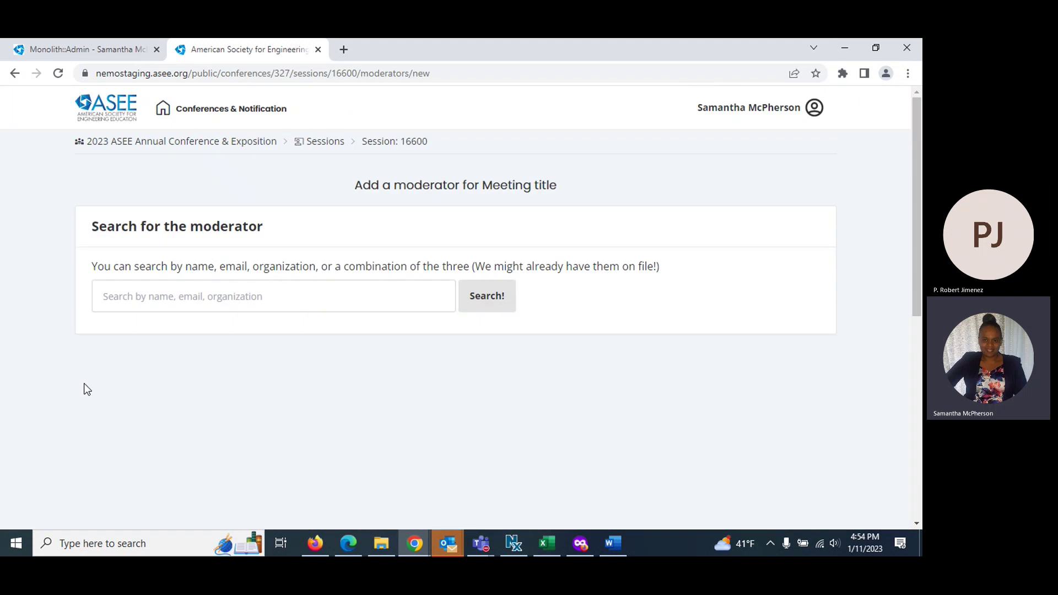
left_click(127, 296)
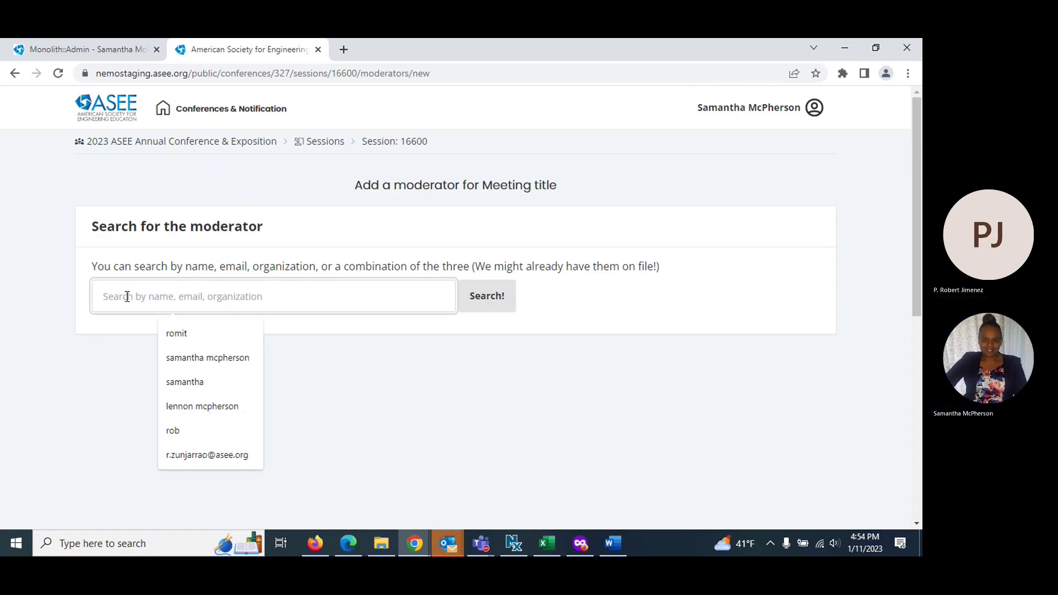
type("romit")
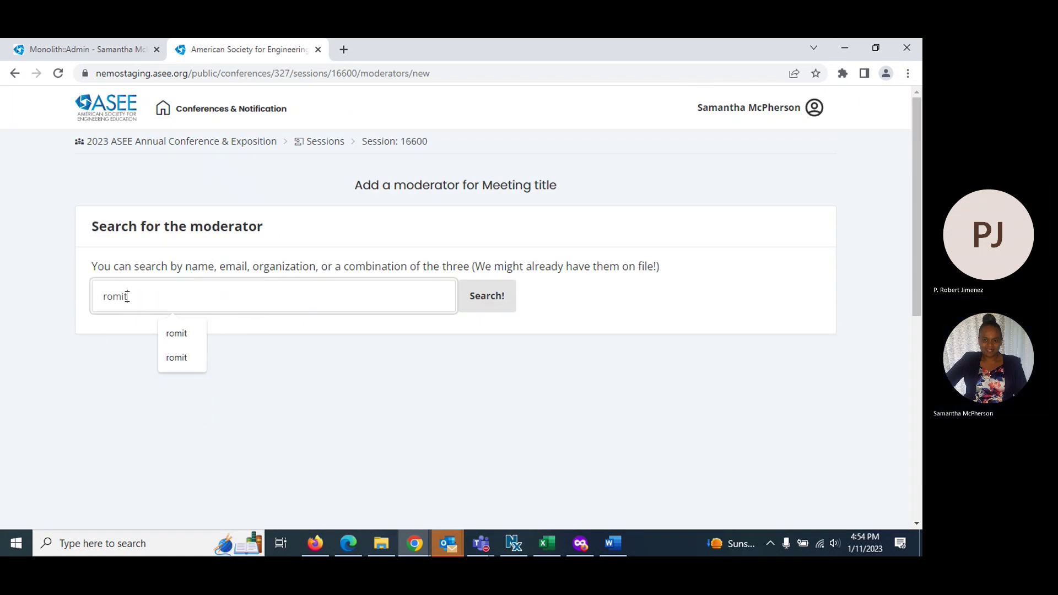
left_click(511, 303)
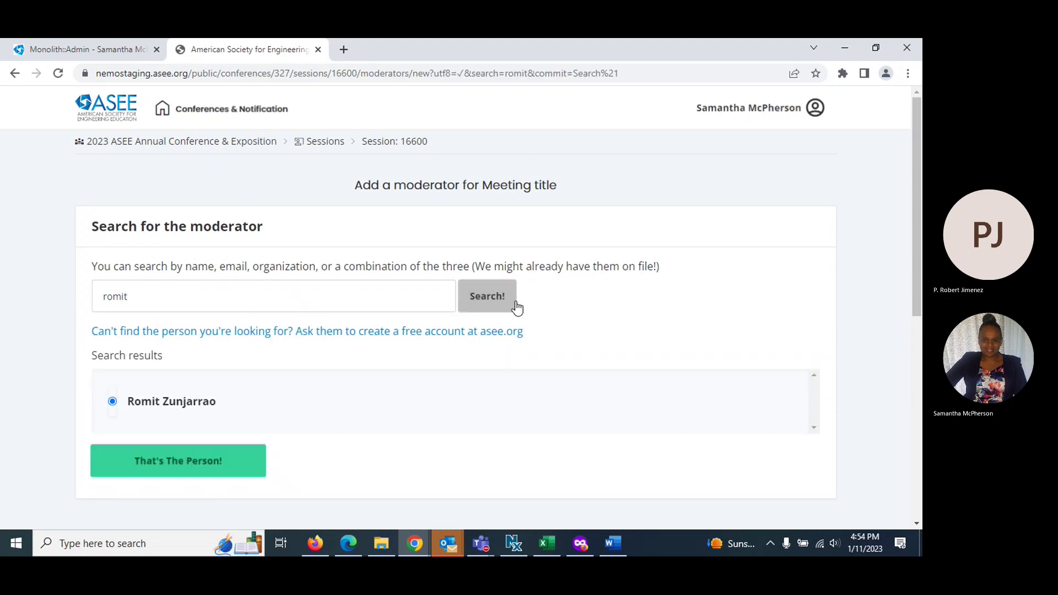
left_click(171, 464)
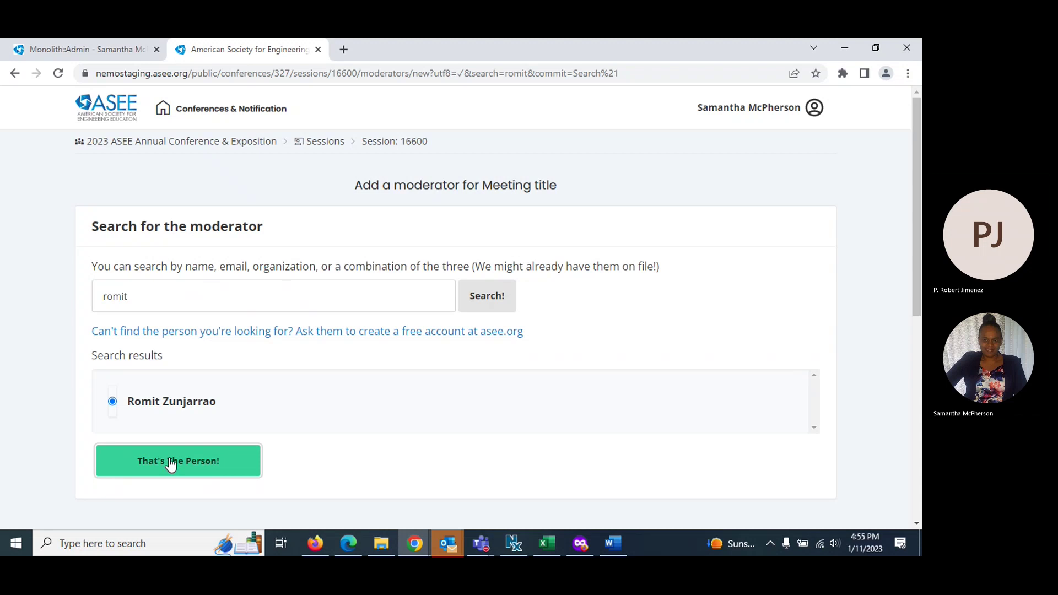
left_click(170, 463)
scroll(610, 370, "down", 5)
scroll(606, 361, "down", 15)
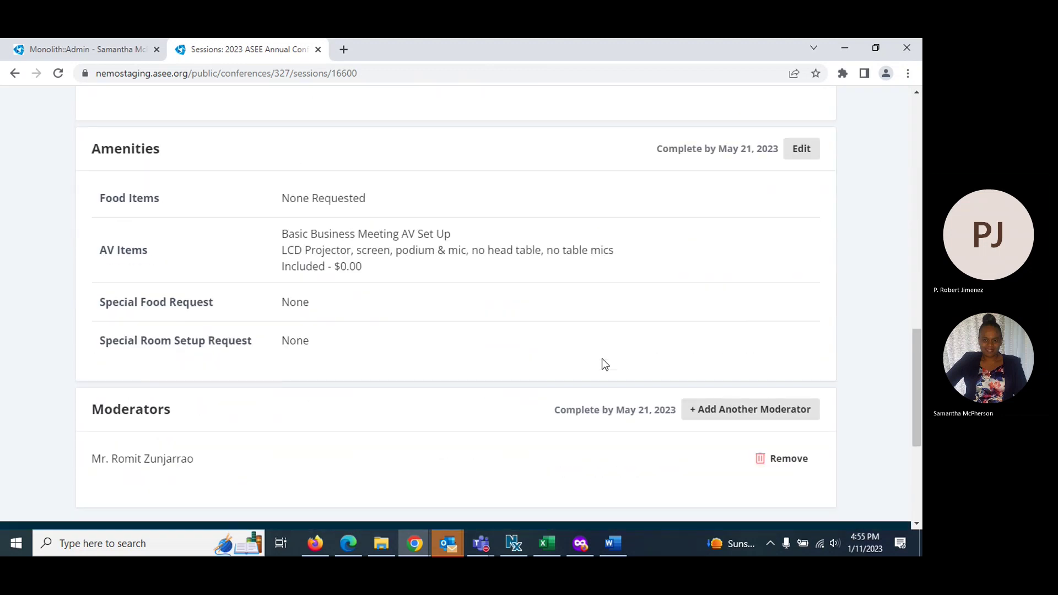
scroll(602, 364, "up", 1)
scroll(602, 361, "up", 20)
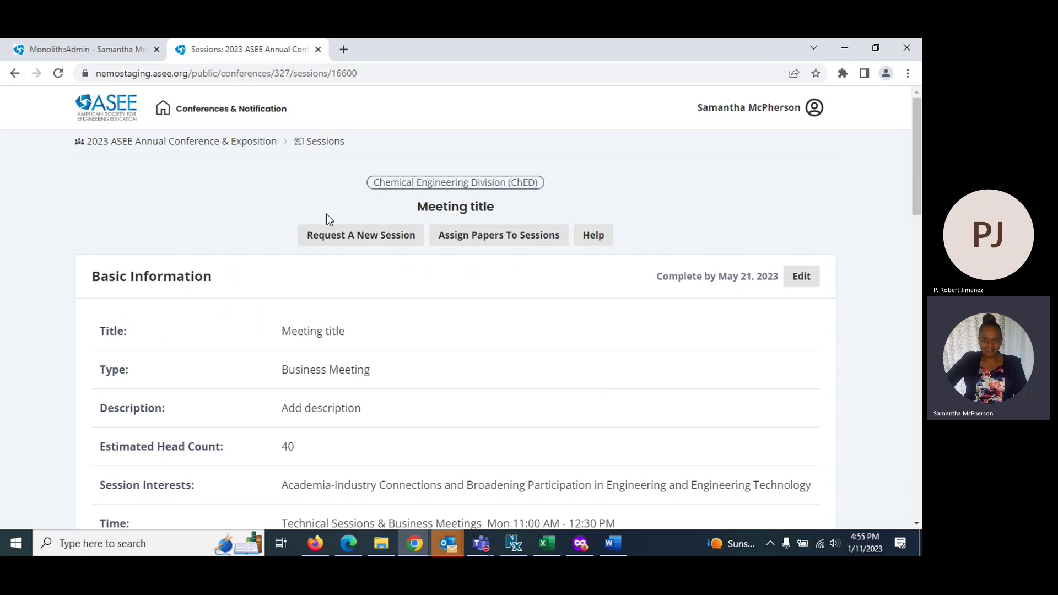
Start a new session request of type Panel of Invited Speakers
left_click(325, 235)
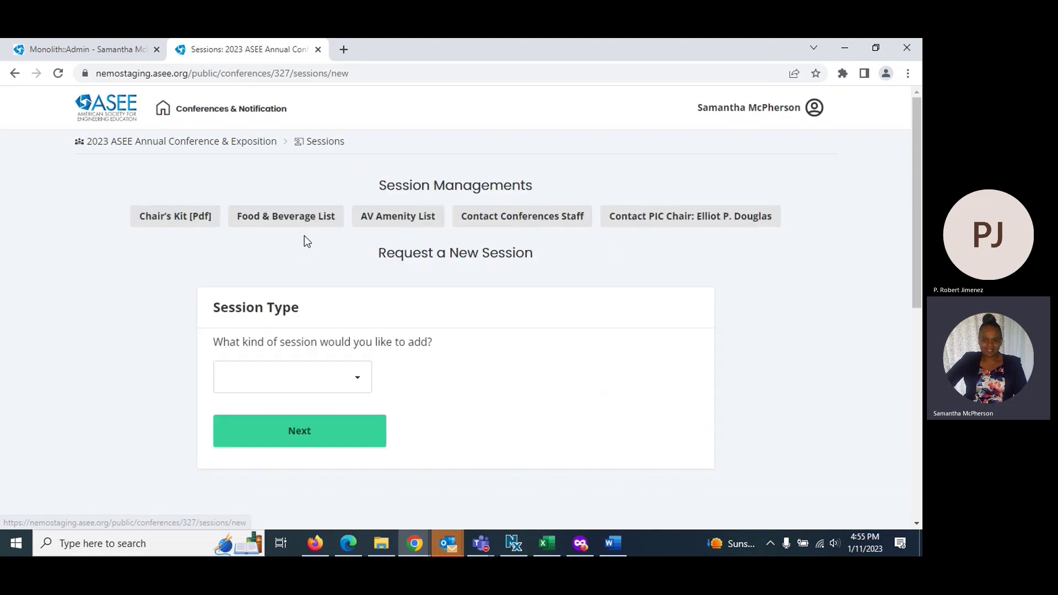
left_click(352, 378)
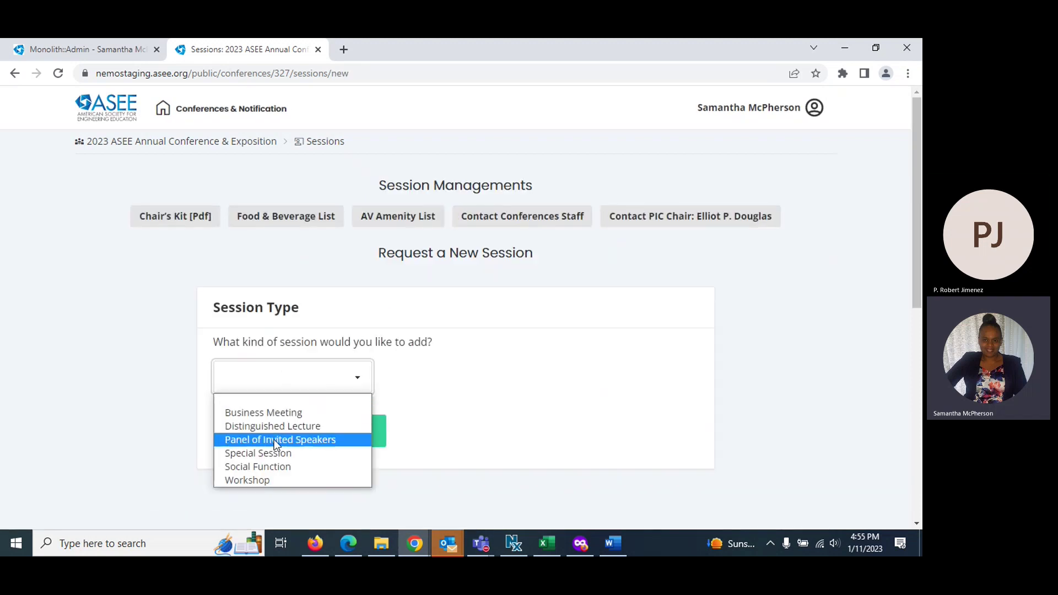
left_click(273, 439)
left_click(277, 444)
Enter title 'Panel session', description 'Add description', and an estimated head count of 50
left_click(241, 374)
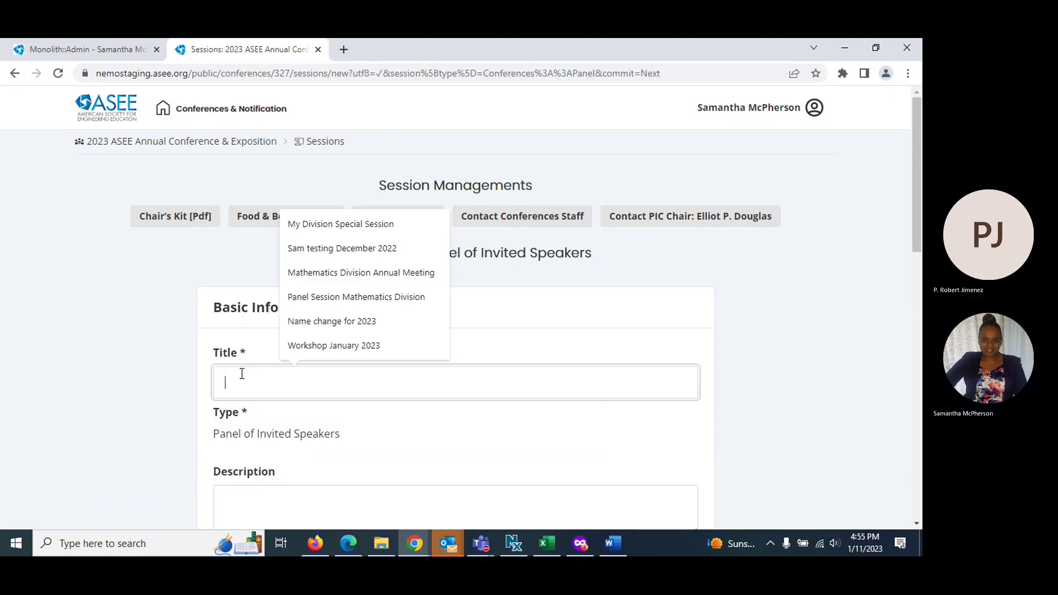
type("Pnal")
key("BackSpace")
key("BackSpace")
key("BackSpace")
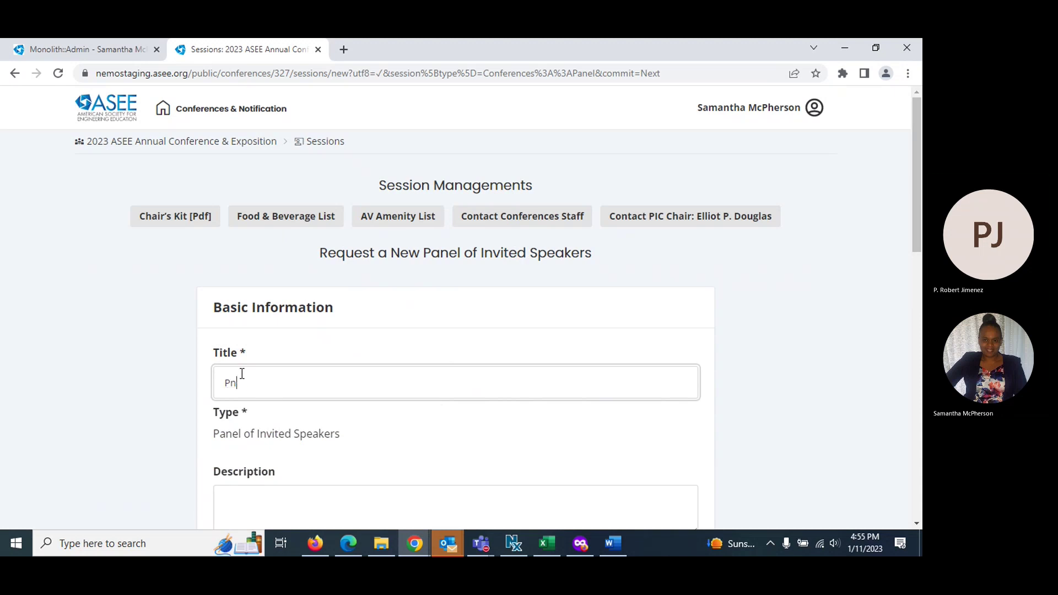
type("anel ")
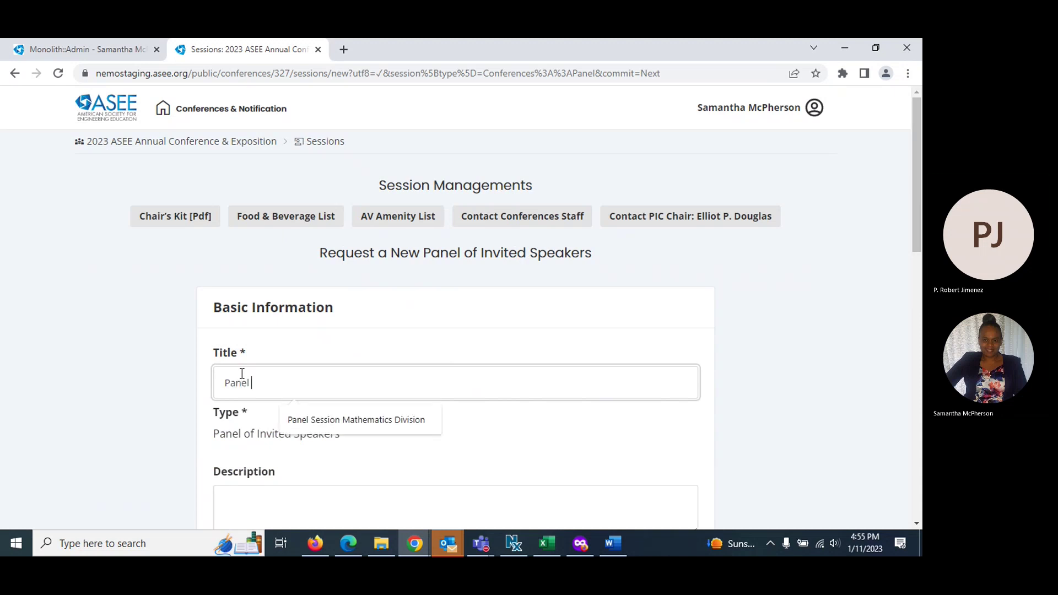
type("session")
scroll(242, 374, "down", 3)
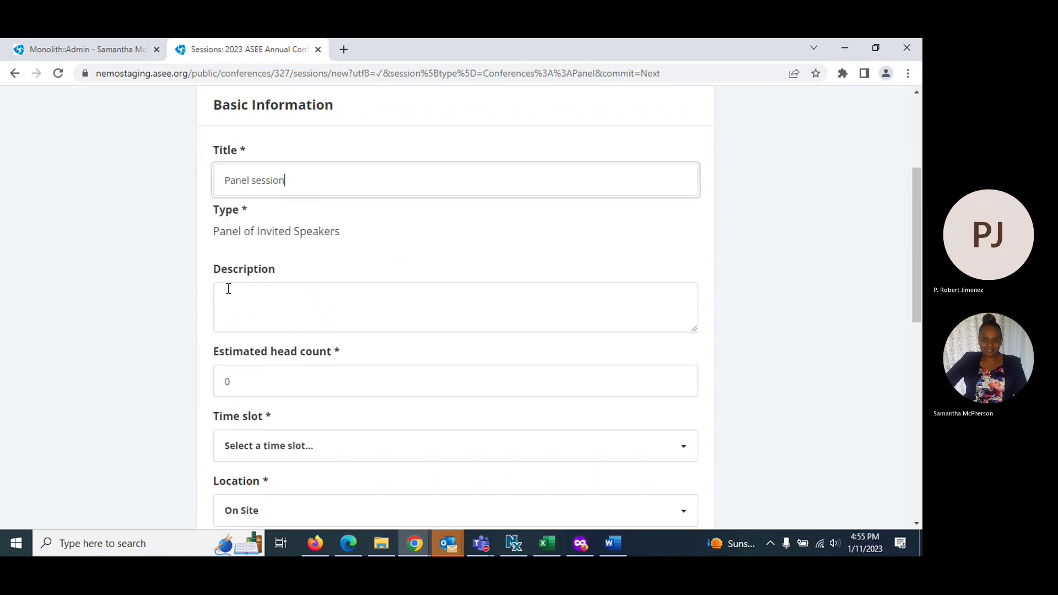
left_click(241, 311)
type("Add ")
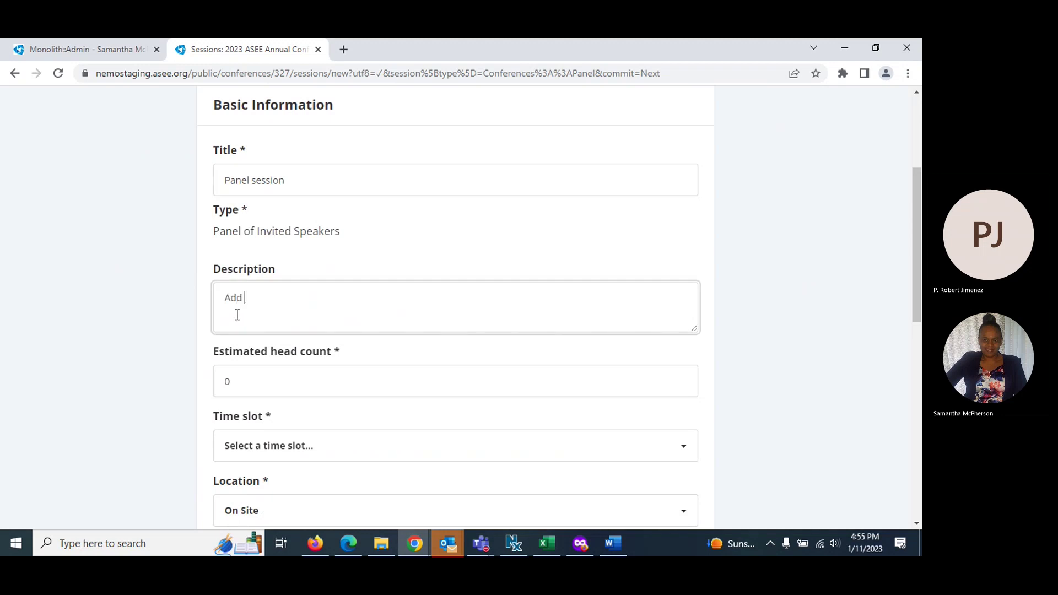
type("description")
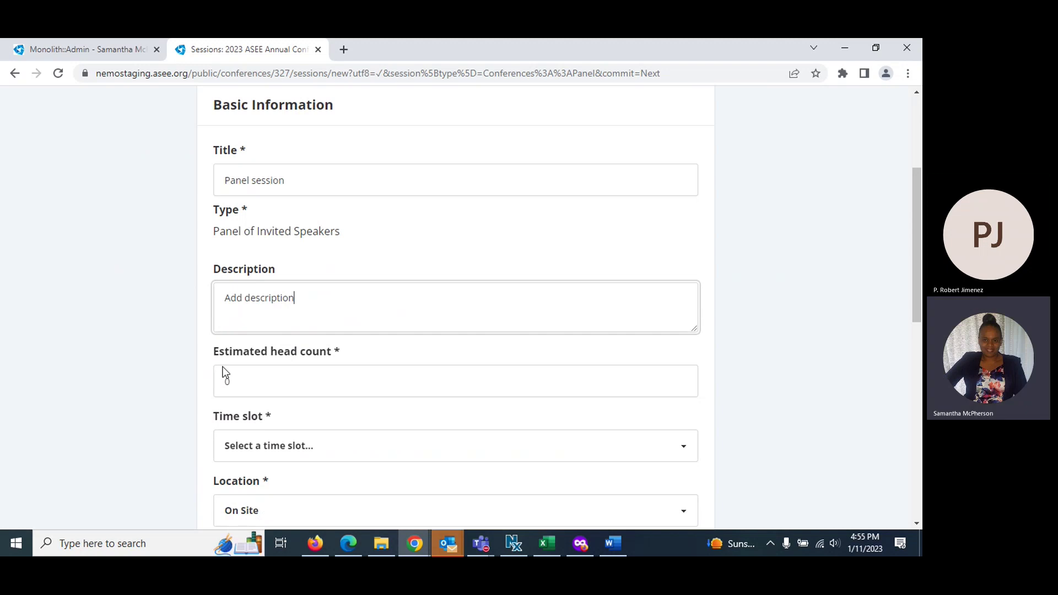
left_click(240, 380)
left_click_drag(240, 380, 221, 383)
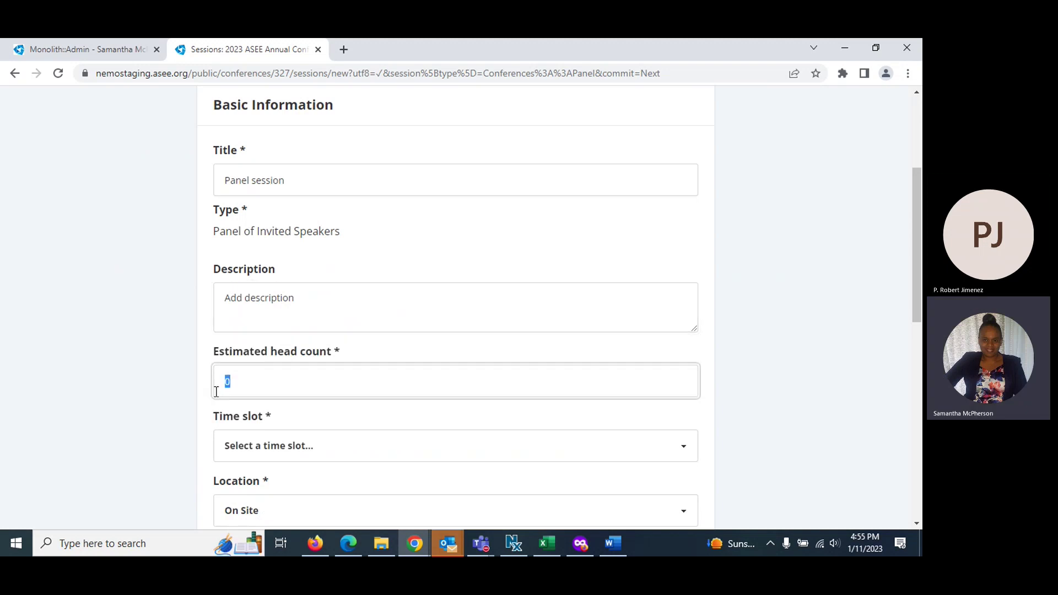
type("50")
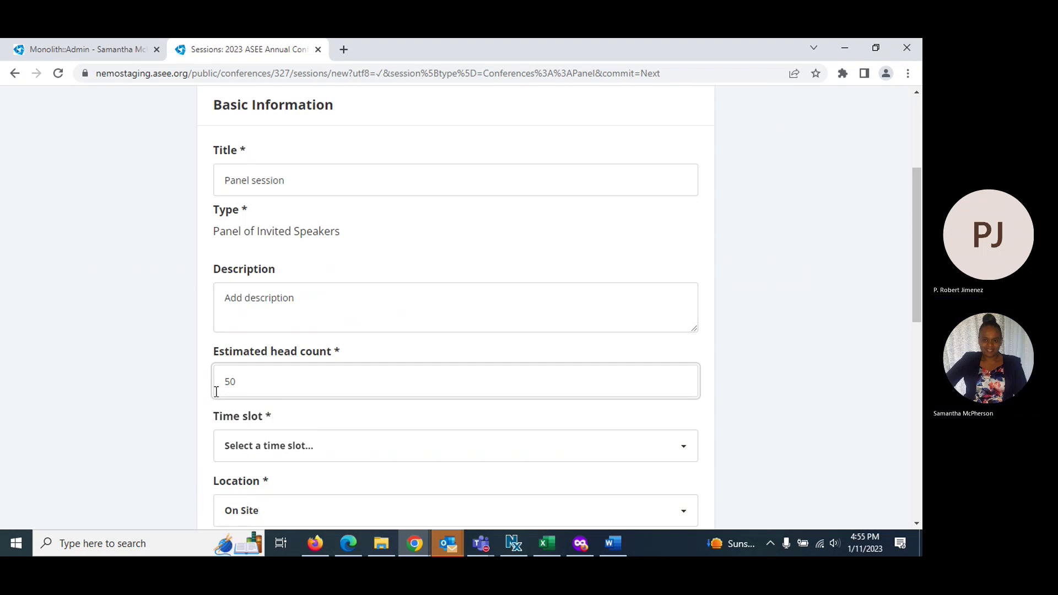
Choose the Tue 3:30–5:00 PM slot On Site and tag Academia-Industry Connections
scroll(203, 402, "down", 3)
left_click(279, 314)
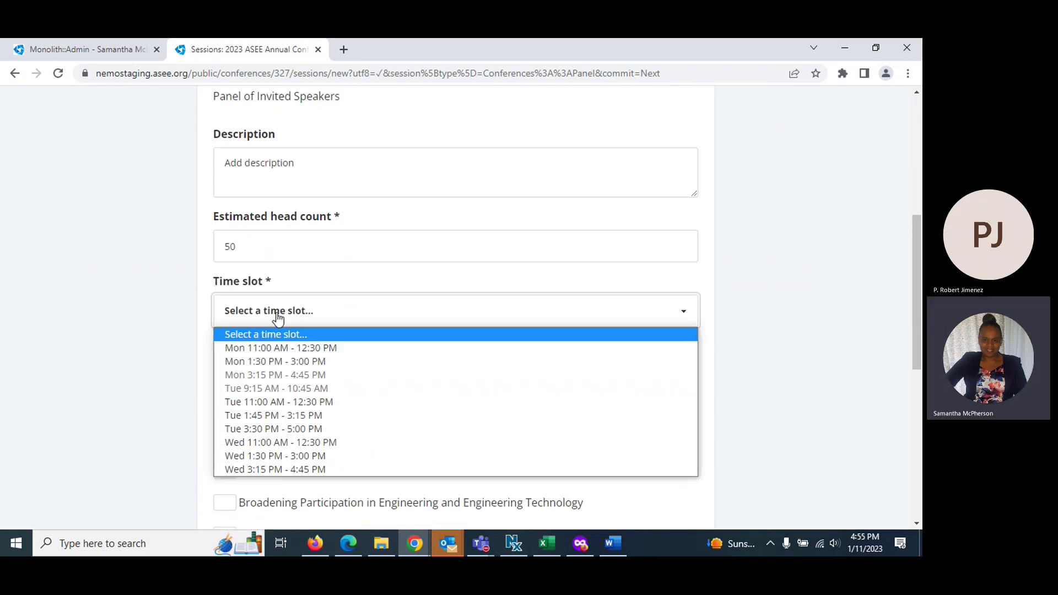
left_click(264, 430)
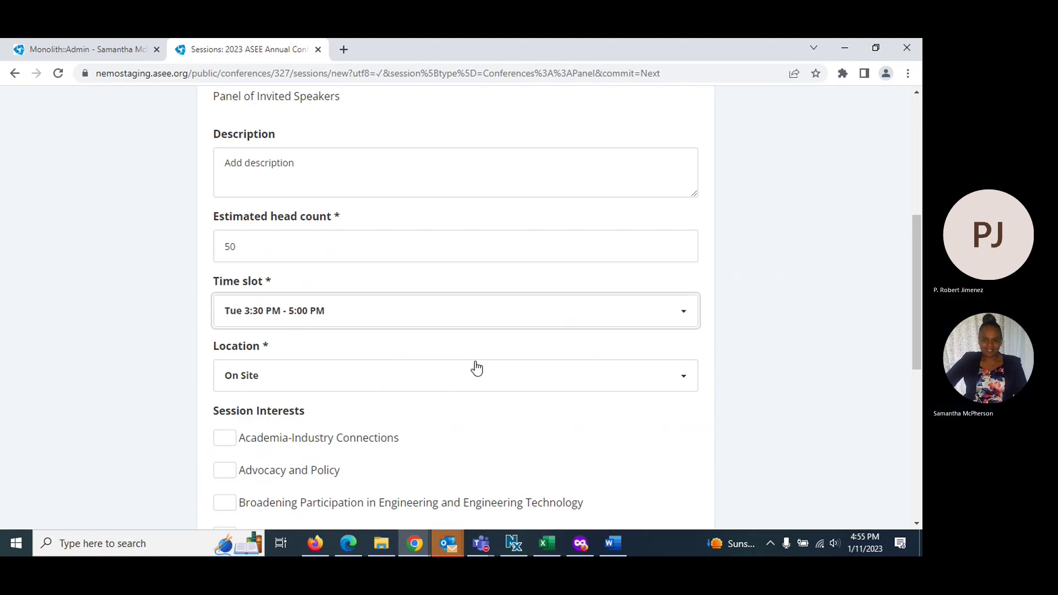
scroll(553, 386, "down", 3)
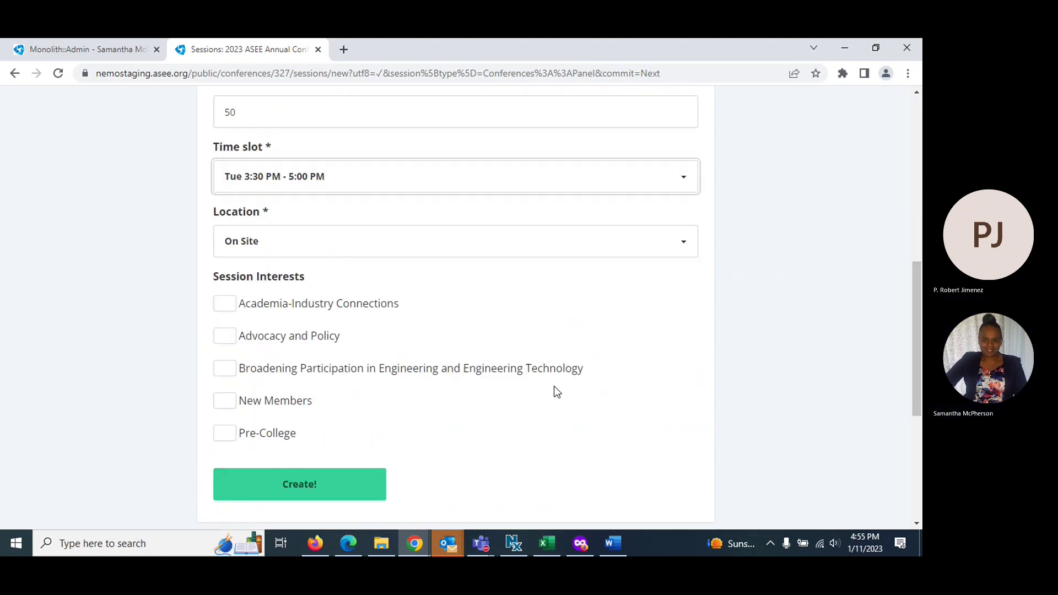
left_click(687, 242)
left_click(679, 358)
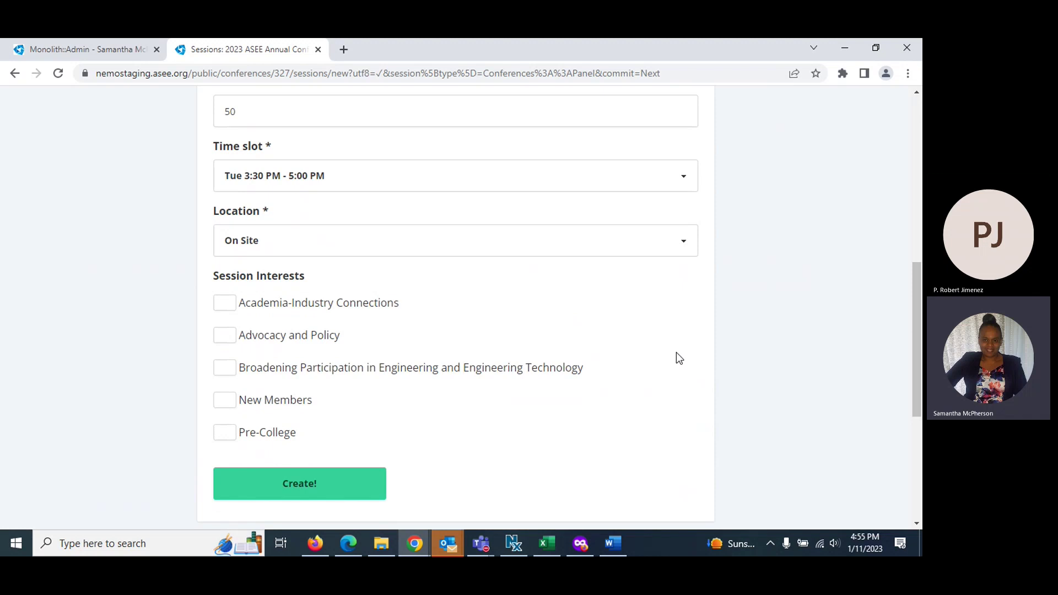
left_click(224, 302)
Create the Panel session and scroll its new page down to the empty Speakers section
left_click(280, 484)
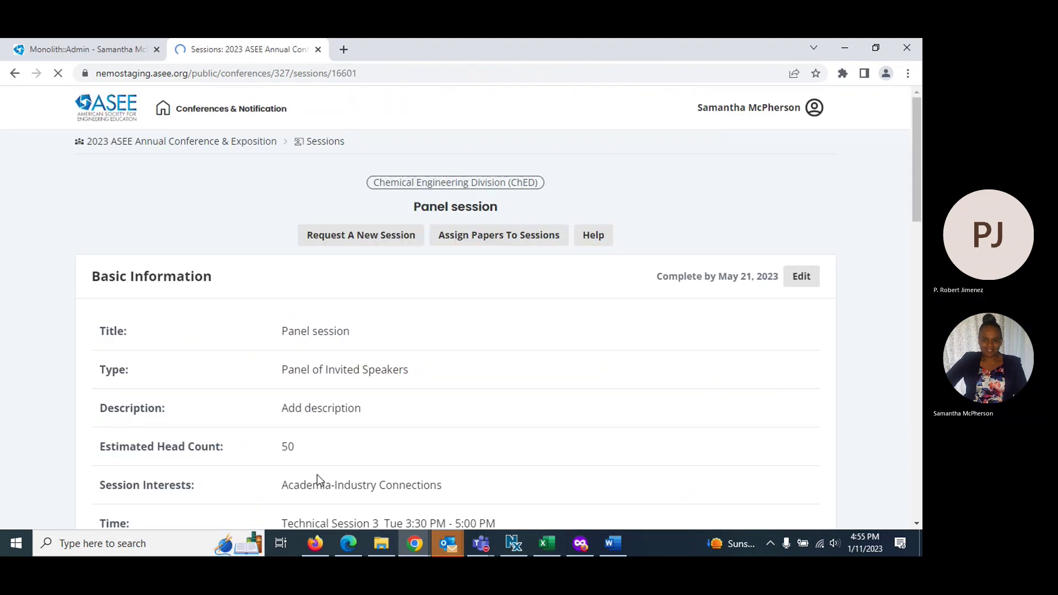
scroll(309, 396, "down", 1)
scroll(317, 380, "down", 2)
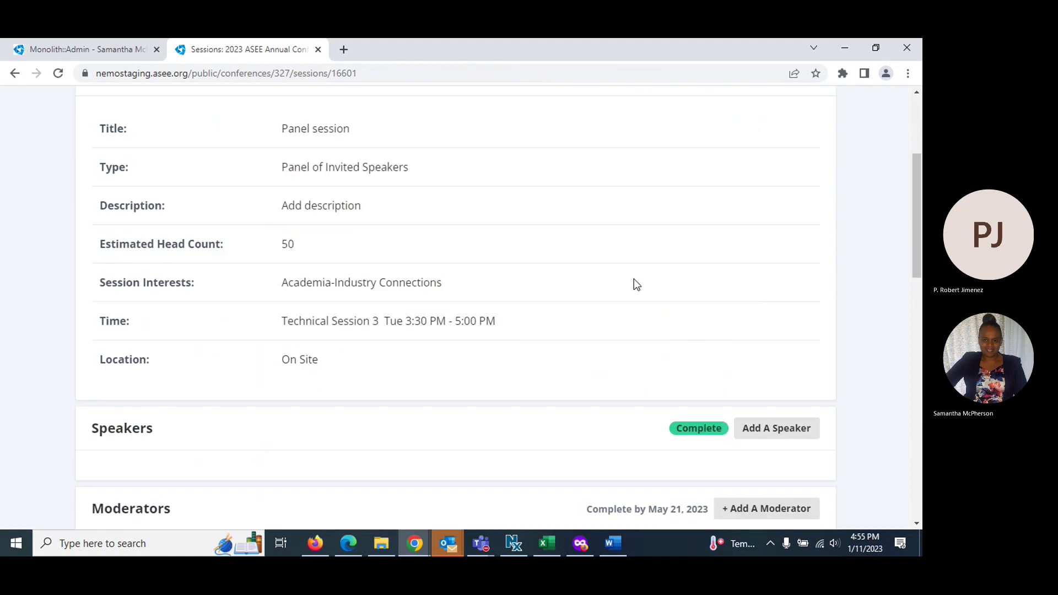
scroll(634, 281, "up", 2)
scroll(630, 283, "down", 1)
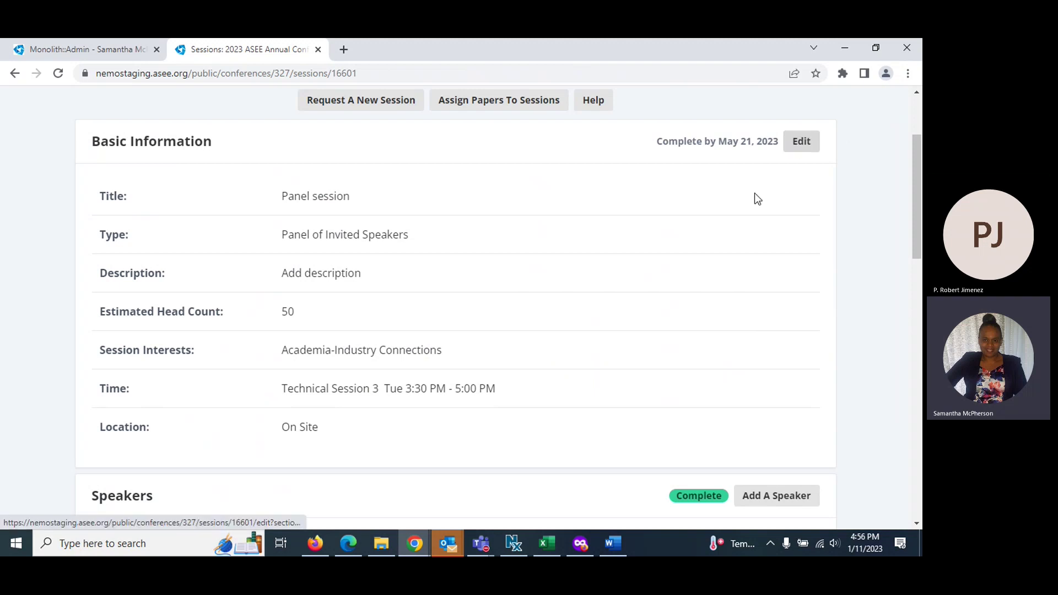
scroll(738, 203, "down", 2)
scroll(711, 251, "down", 2)
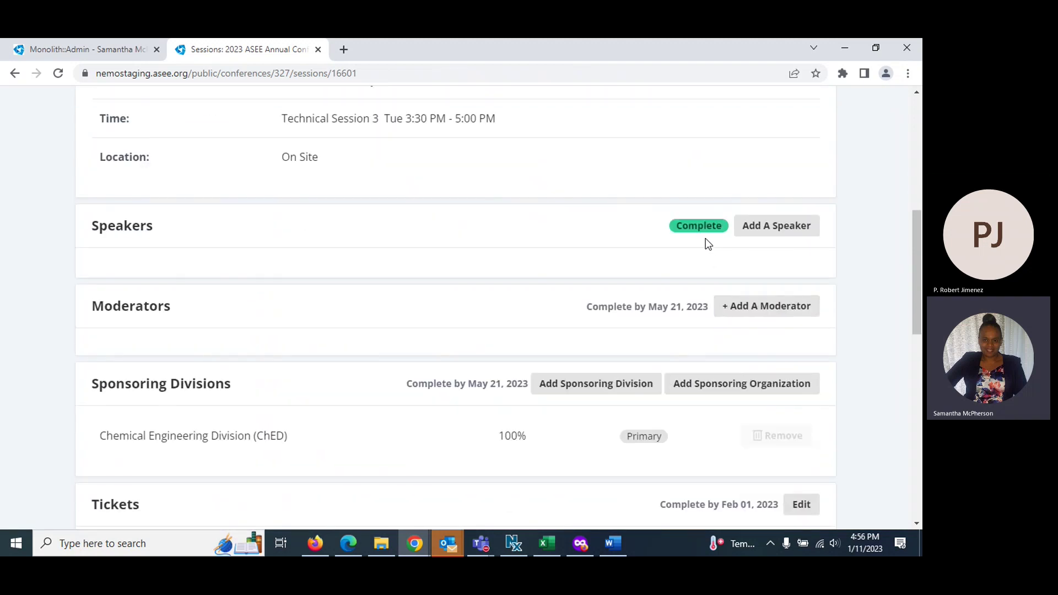
Start adding a Panel session speaker and search the directory by the speaker's first name
left_click(754, 228)
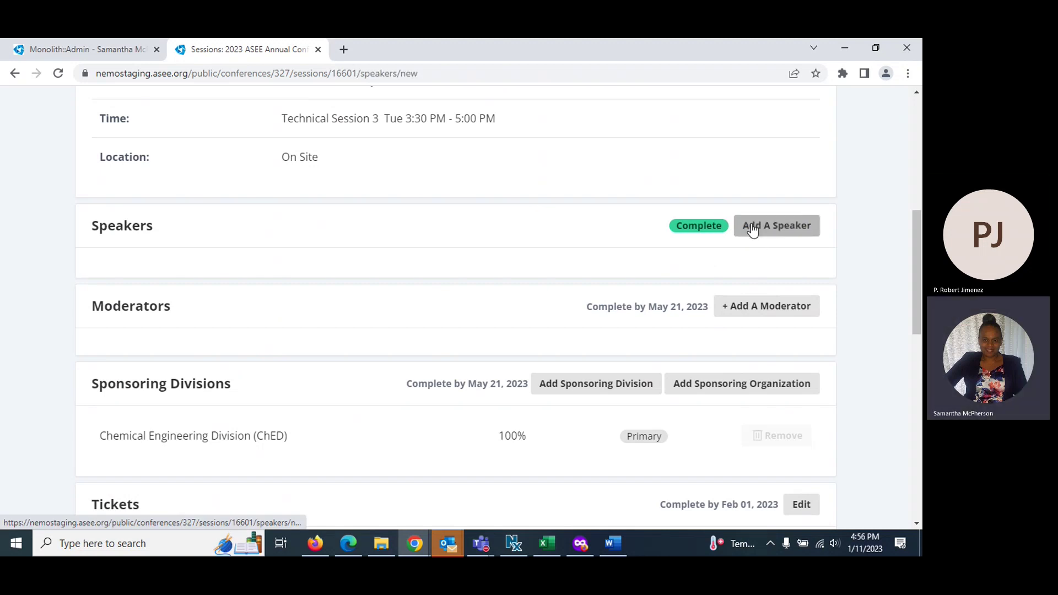
left_click(134, 361)
type("Irina")
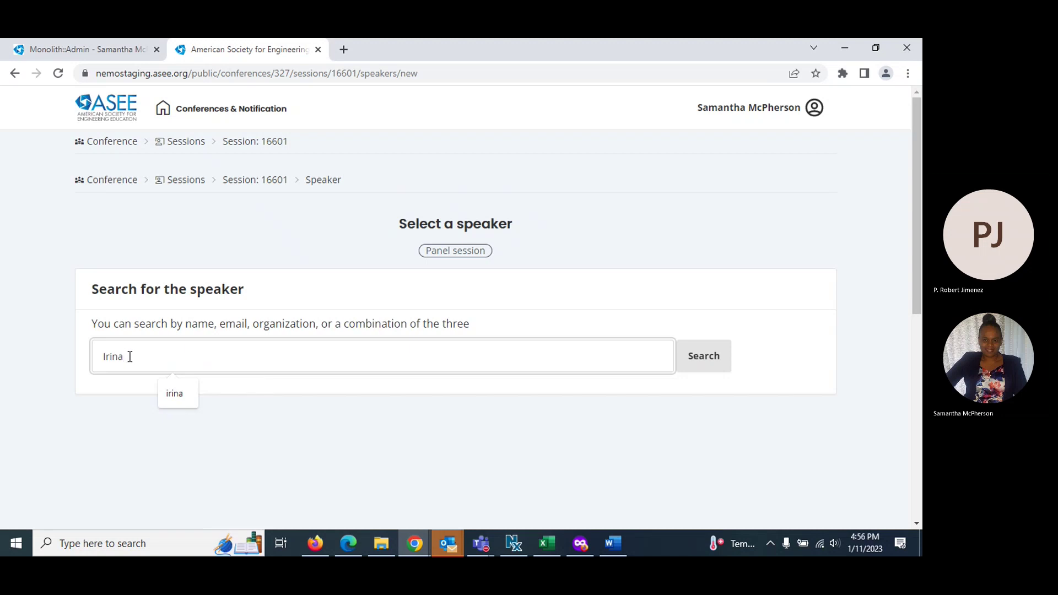
left_click(703, 358)
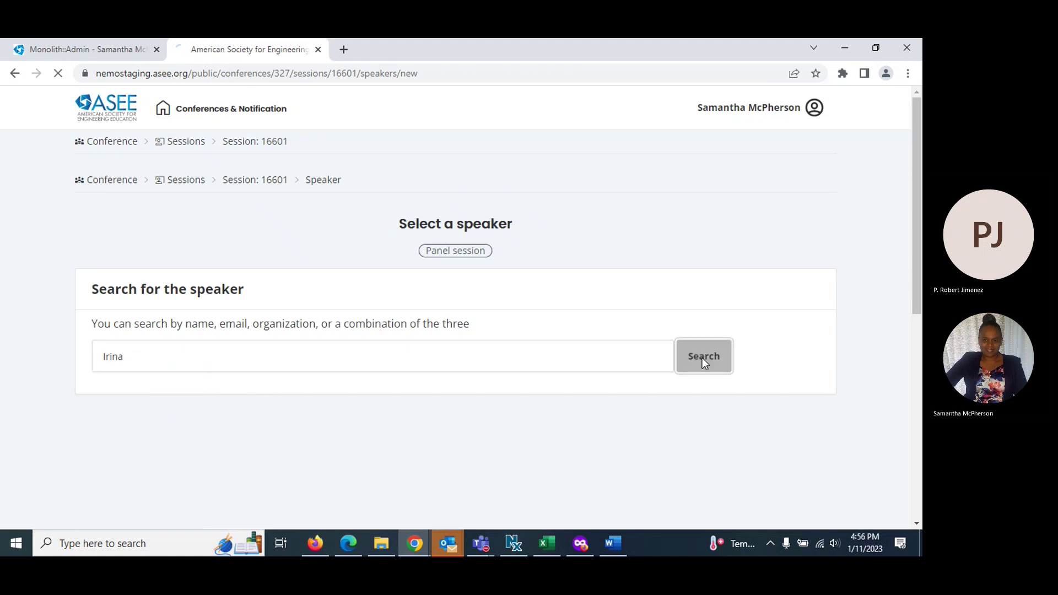
Check the results and open the Personal Information form for a new speaker
scroll(220, 440, "down", 3)
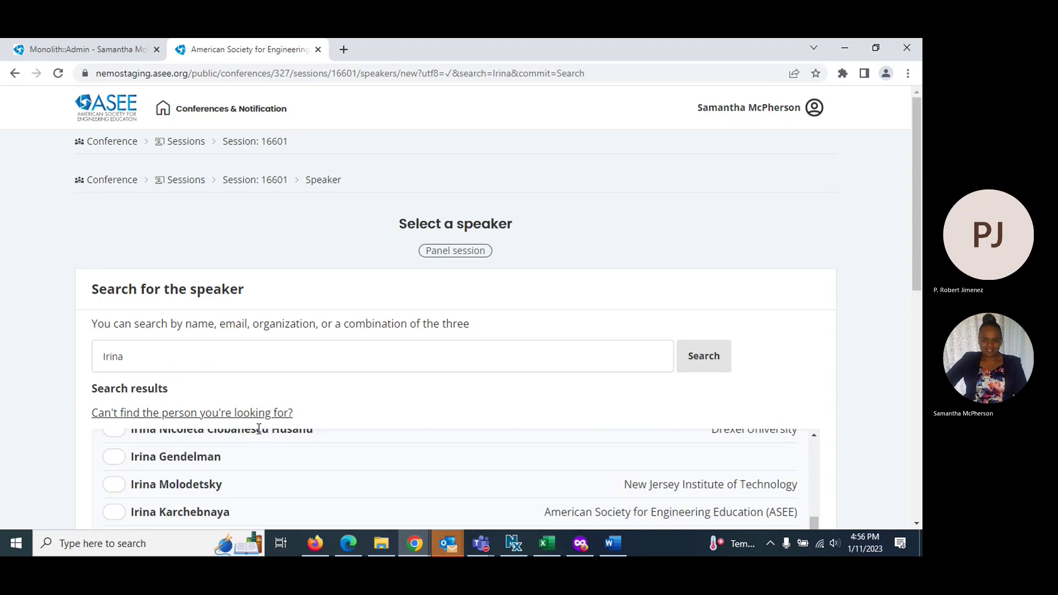
scroll(259, 429, "down", 5)
scroll(113, 252, "up", 3)
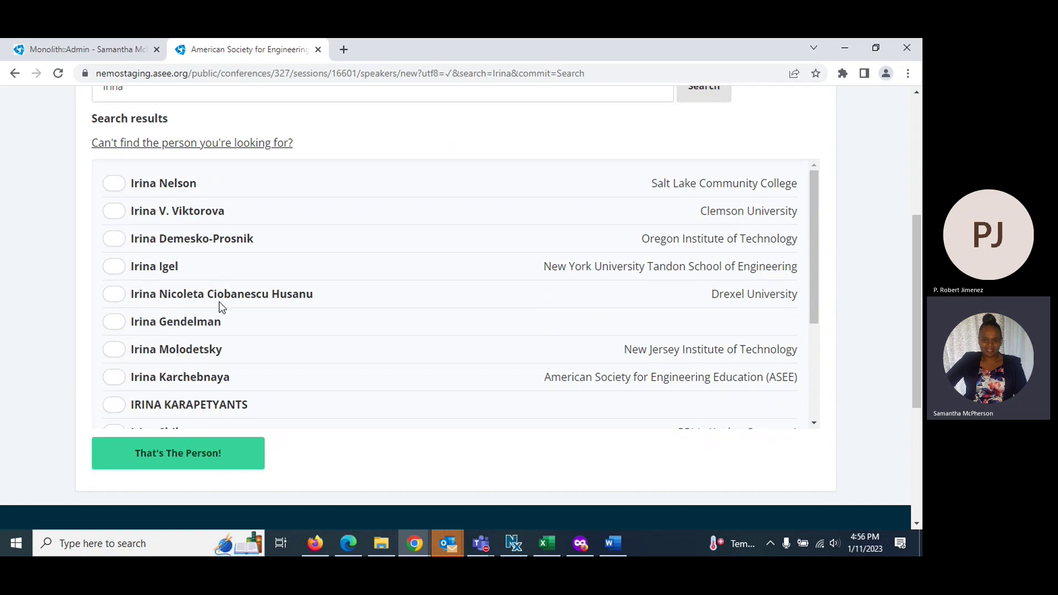
scroll(224, 308, "up", 2)
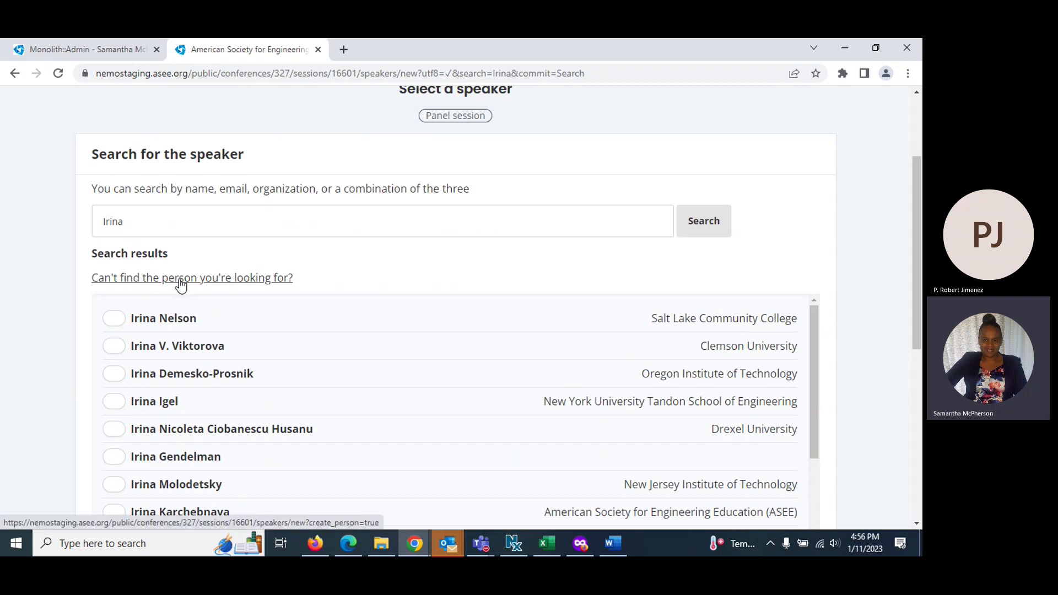
left_click(181, 286)
left_click(296, 364)
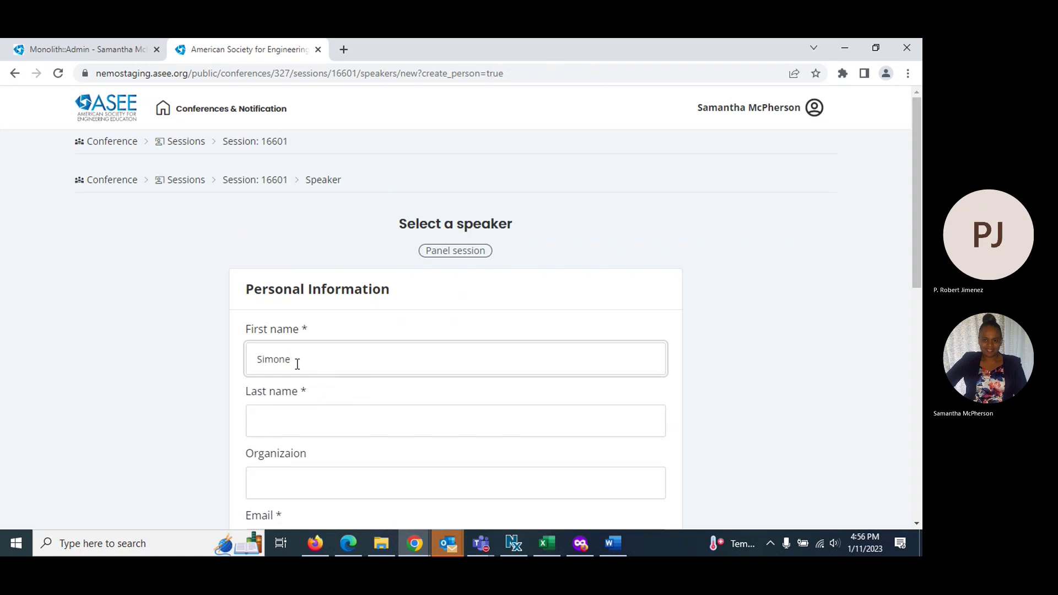
Enter the new speaker's first name, last name and organization ASEE
left_click(310, 417)
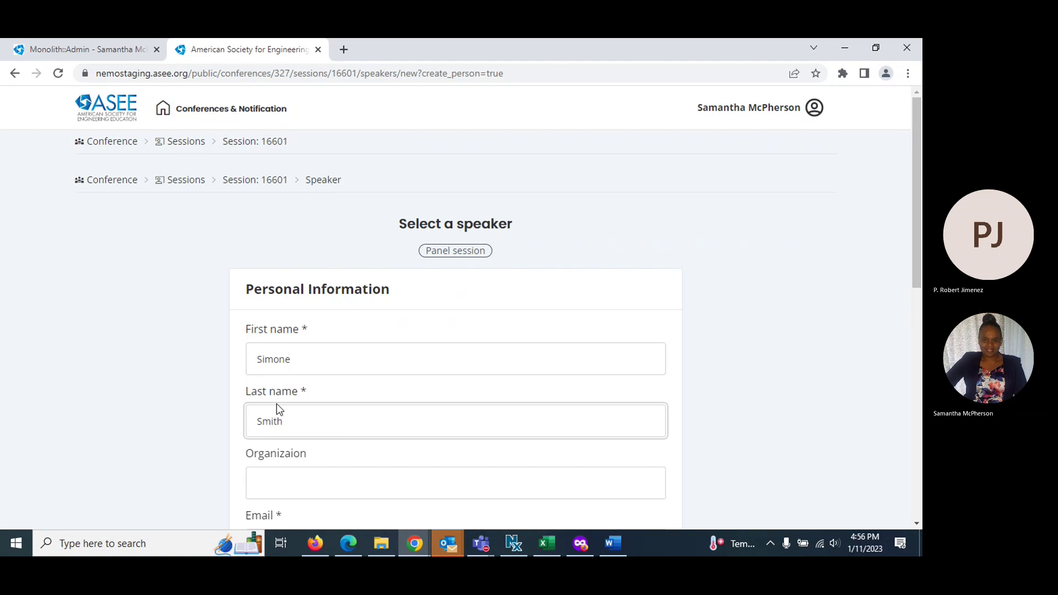
scroll(278, 407, "down", 4)
left_click(263, 286)
type("ASEE")
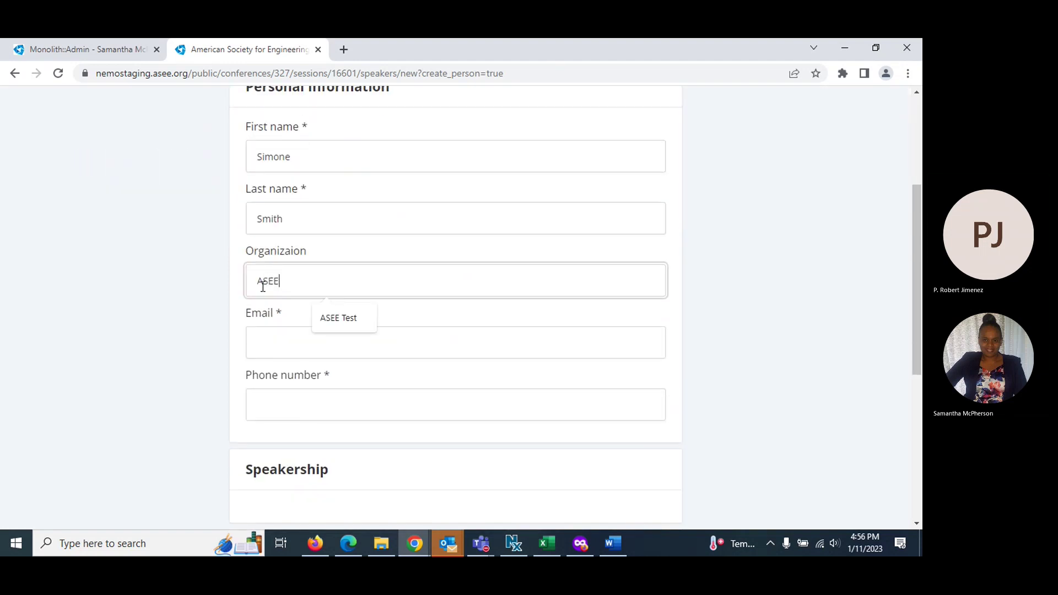
Fill in the speaker's e-mail address and phone number, then submit the speaker
left_click(276, 347)
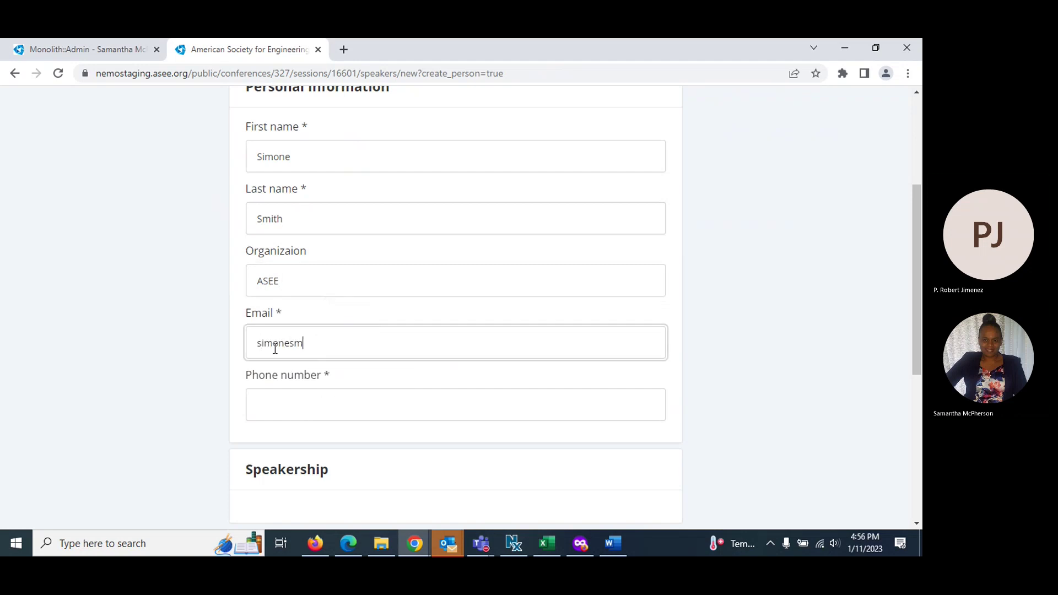
left_click(260, 402)
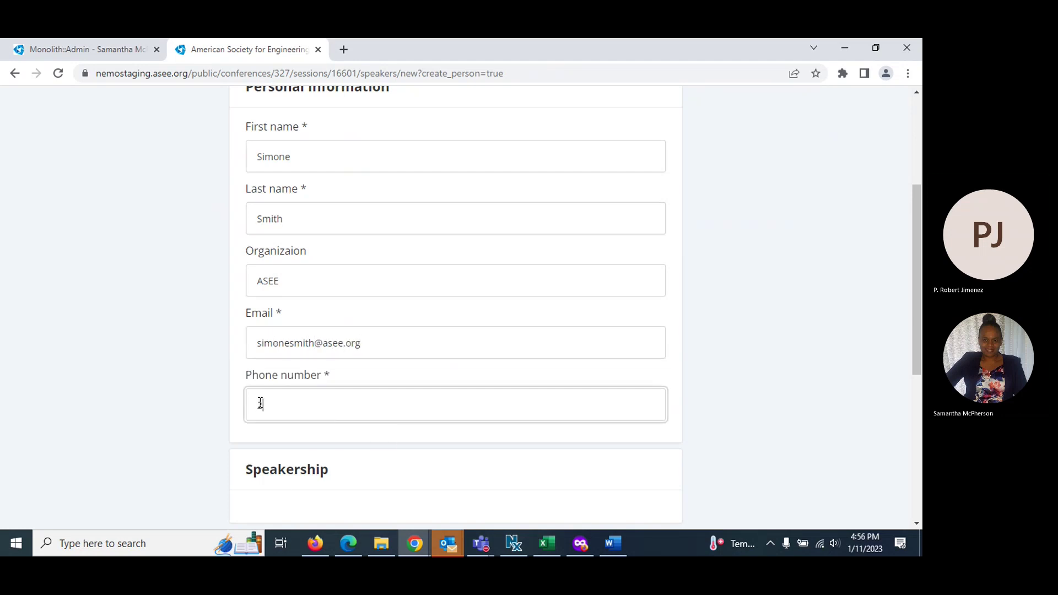
scroll(260, 403, "down", 4)
left_click(277, 353)
left_click(276, 353)
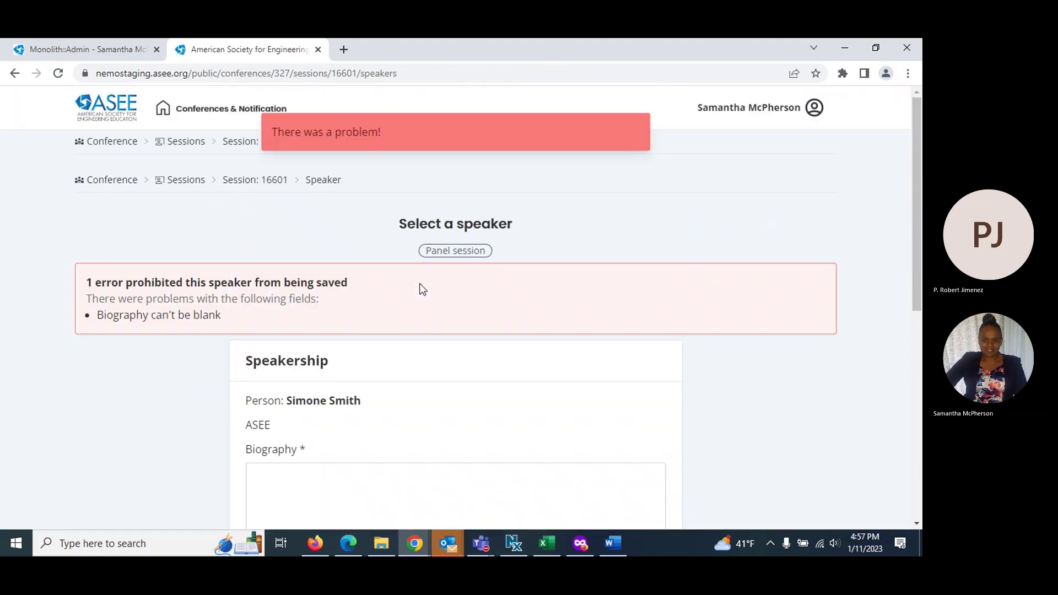
Enter the biography 'Add Bio' and save the speaker to the Panel session
scroll(373, 314, "down", 4)
left_click(285, 326)
type("Add Bi")
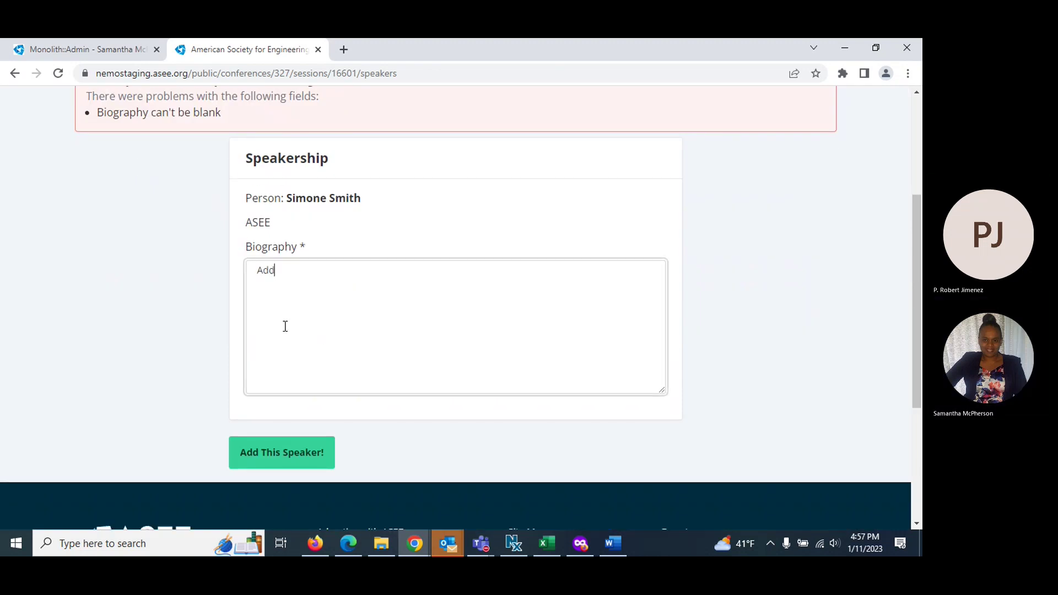
type("o")
left_click(281, 455)
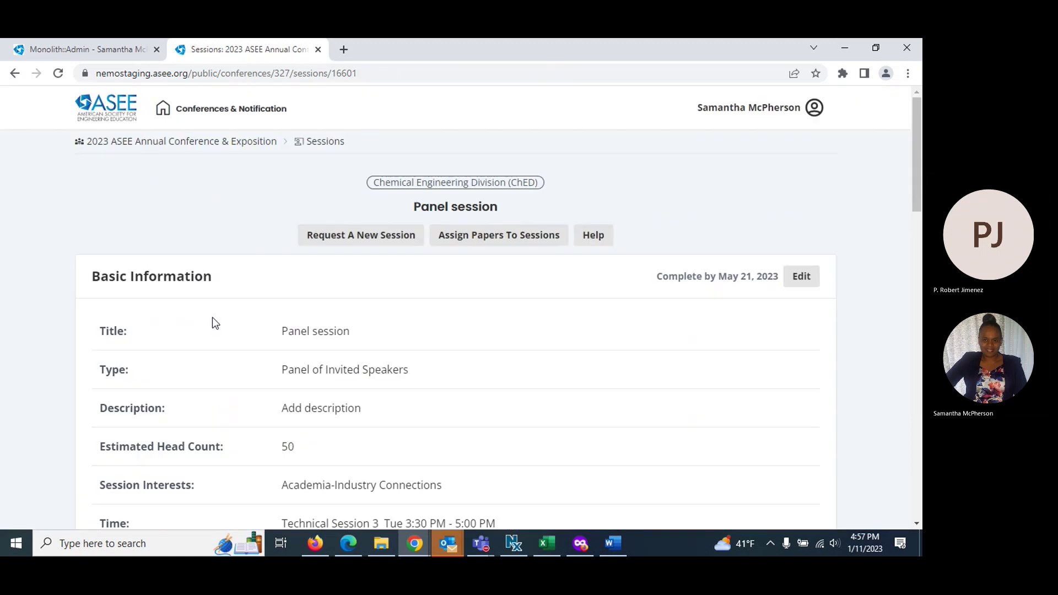
scroll(331, 334, "down", 10)
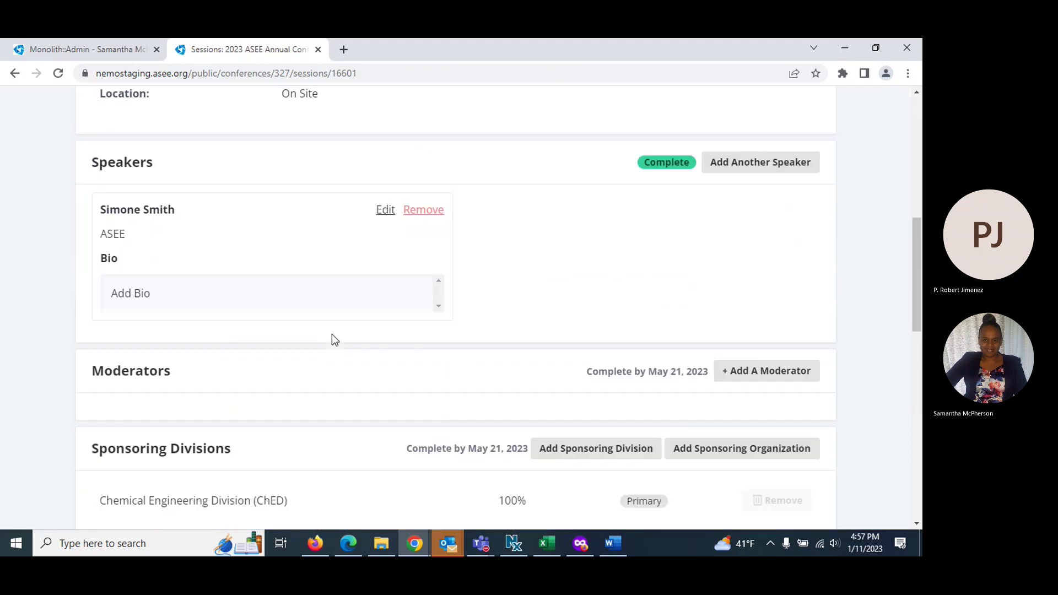
scroll(354, 324, "down", 4)
scroll(357, 321, "down", 4)
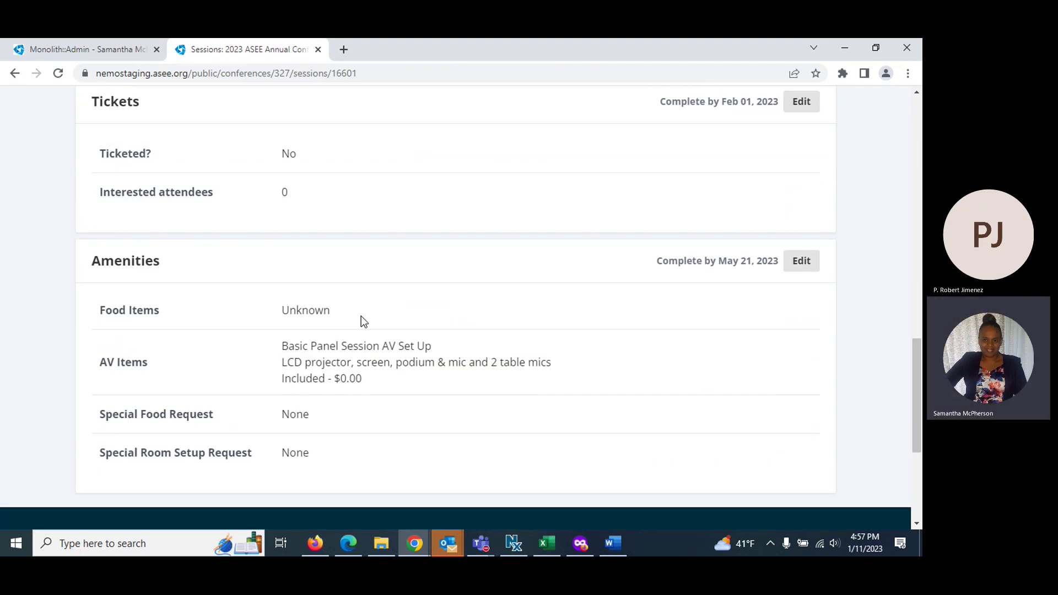
scroll(170, 184, "up", 3)
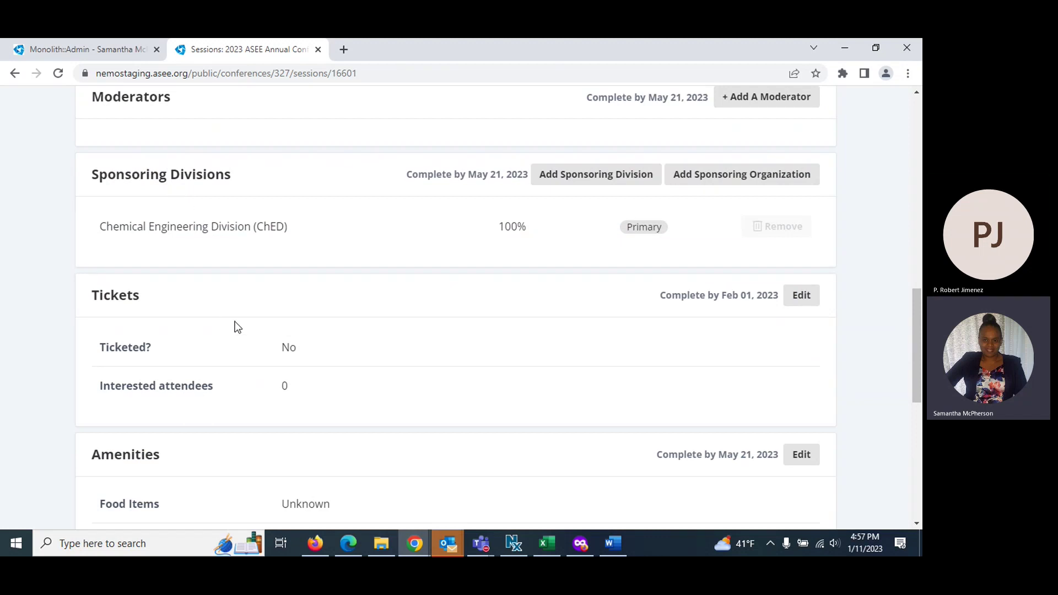
scroll(315, 342, "down", 5)
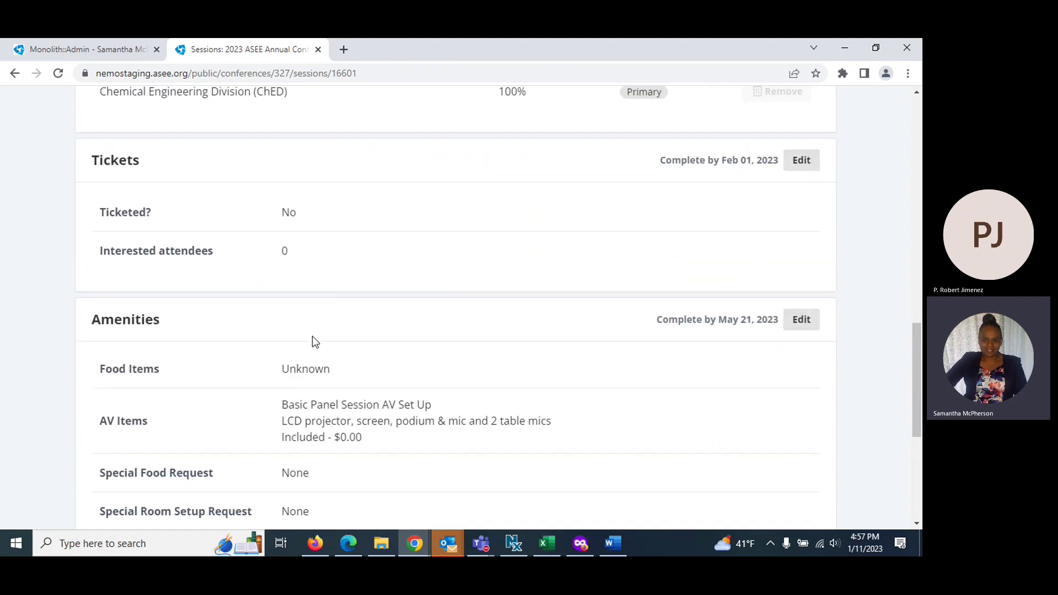
scroll(320, 313, "down", 3)
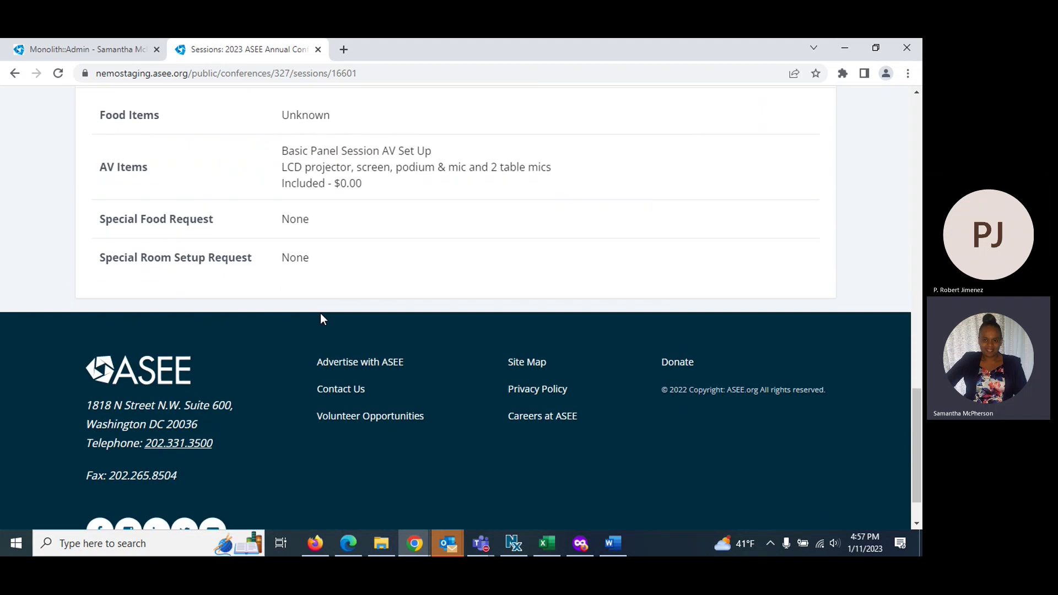
scroll(319, 313, "up", 18)
scroll(319, 313, "up", 4)
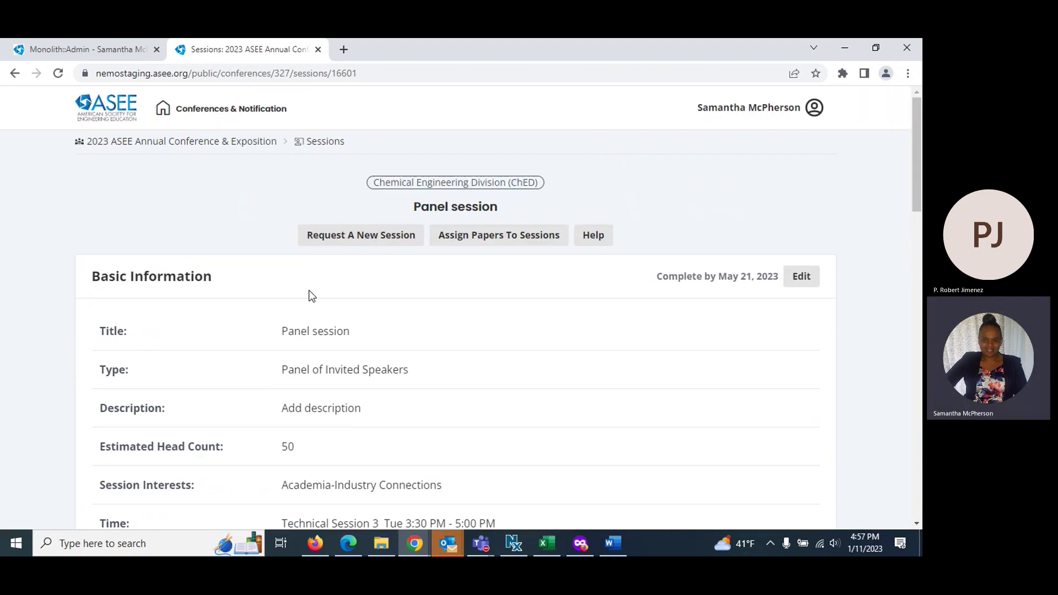
Request a new session with Special Session as the session type
left_click(336, 240)
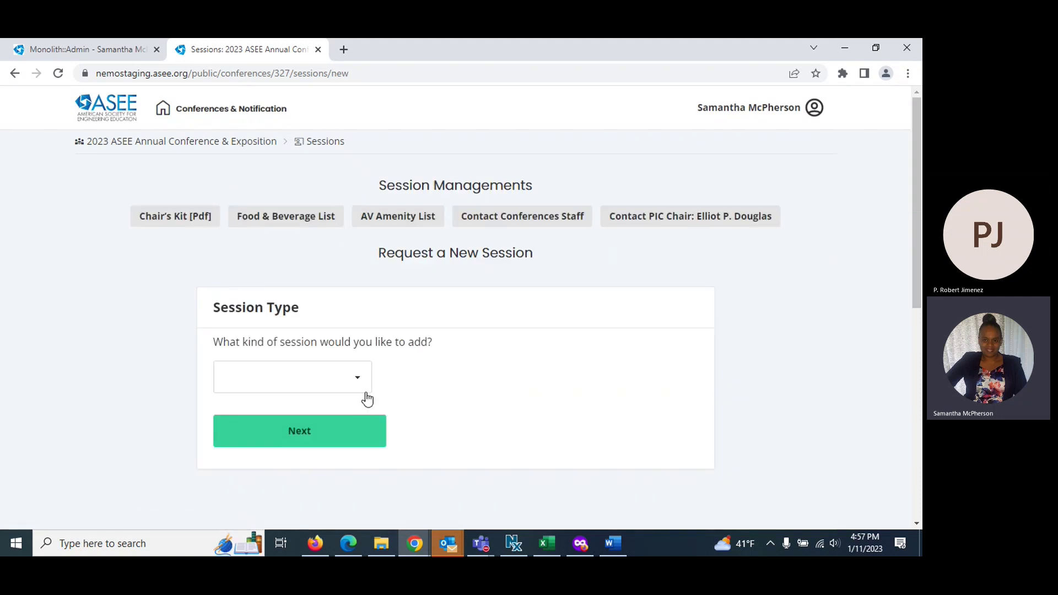
left_click(358, 380)
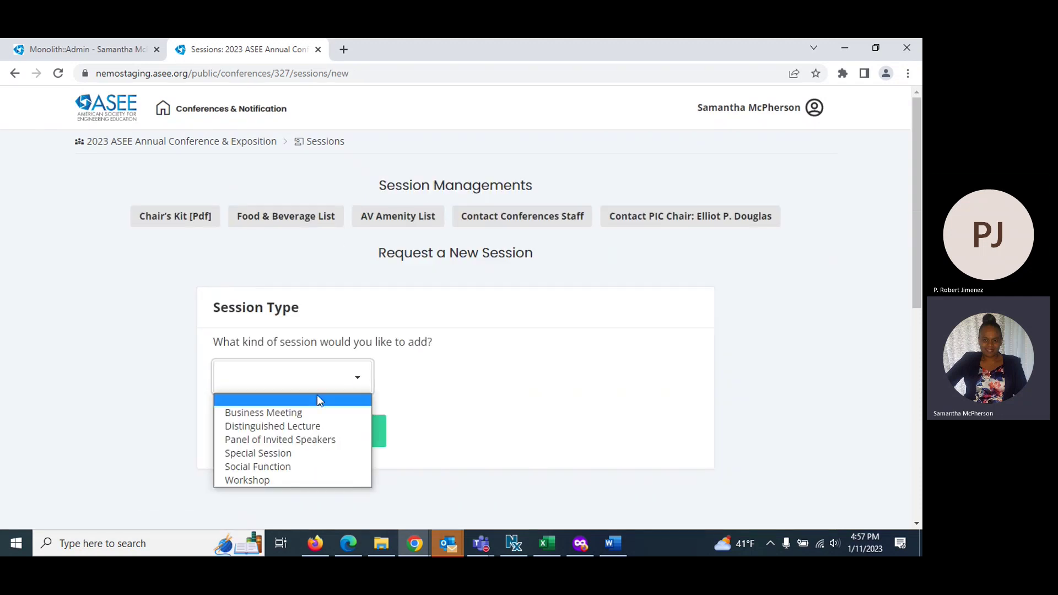
left_click(243, 457)
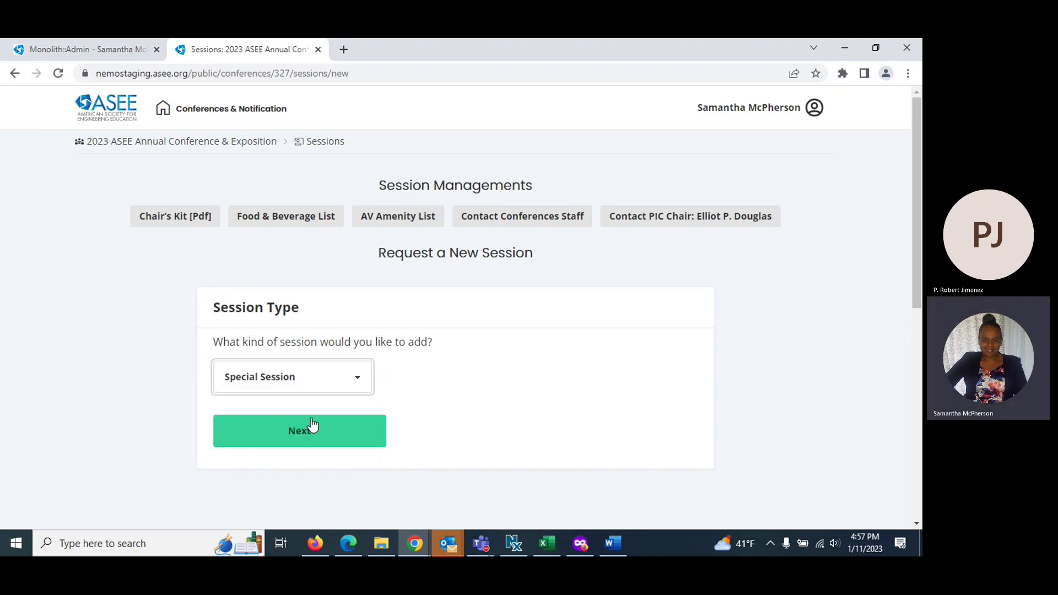
left_click(319, 436)
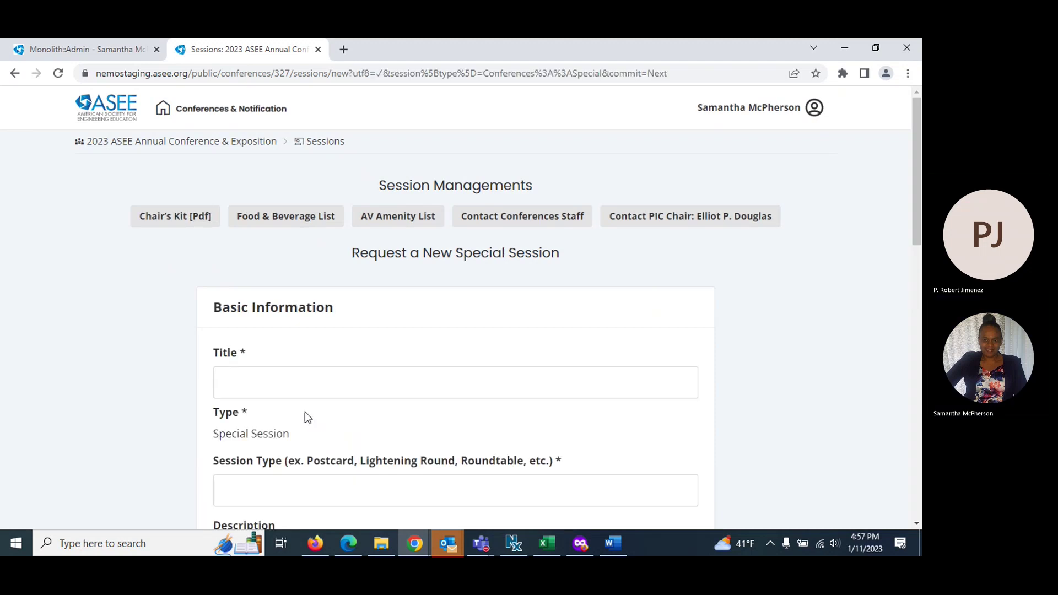
Title the session 'Division Special meeting'
scroll(255, 290, "down", 3)
left_click(248, 251)
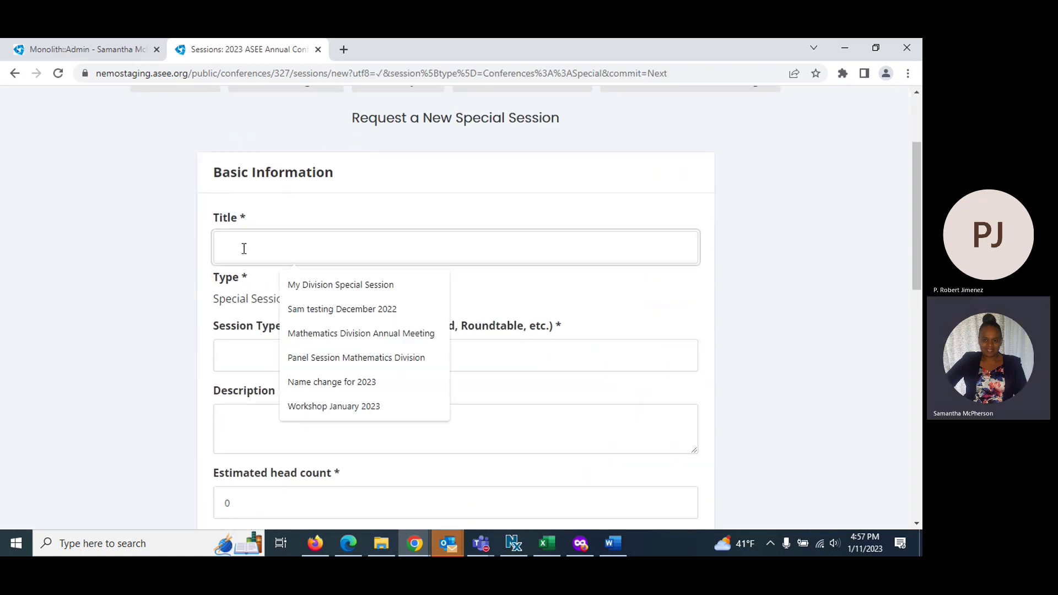
type("division")
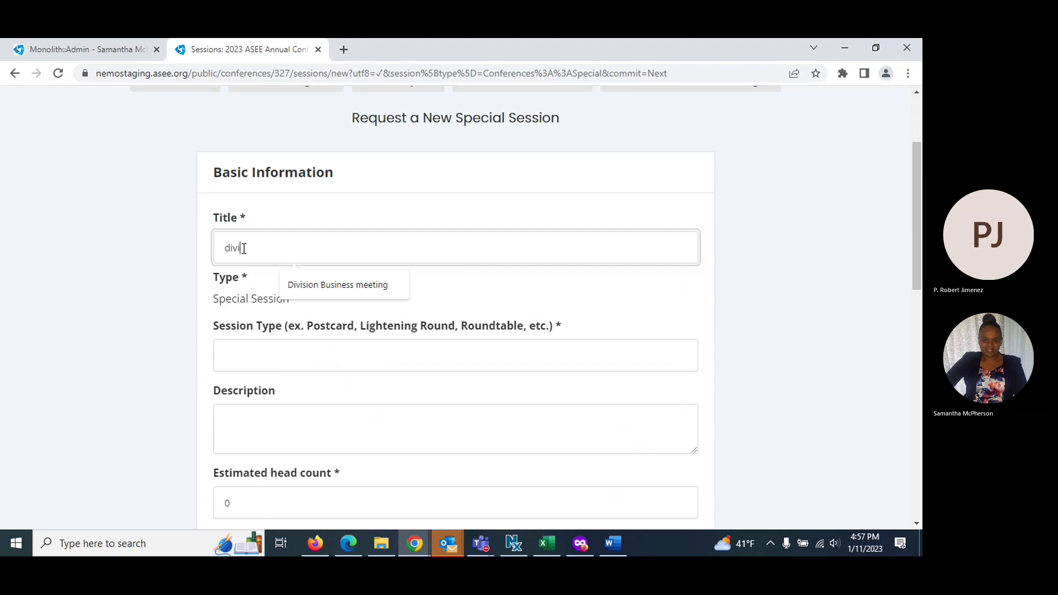
key("BackSpace")
key("BackSpace")
key("BackSpace")
key("BackSpace")
key("BackSpace")
key("BackSpace")
key("BackSpace")
key("BackSpace")
key("BackSpace")
type("Division Special meeting")
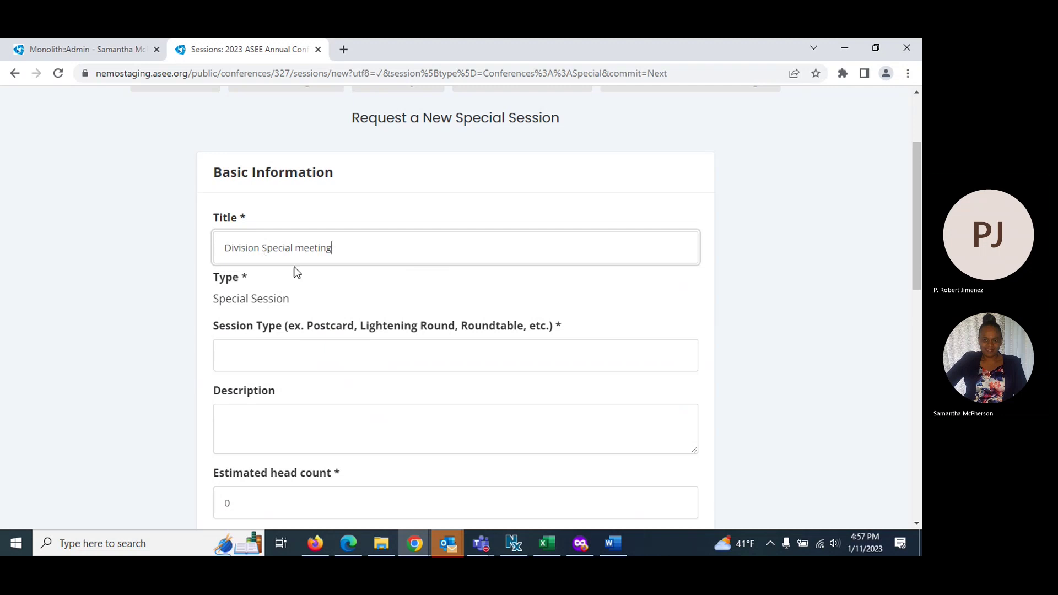
Set session type Roundtable, description 'add description' and estimated head count 45
left_click(248, 355)
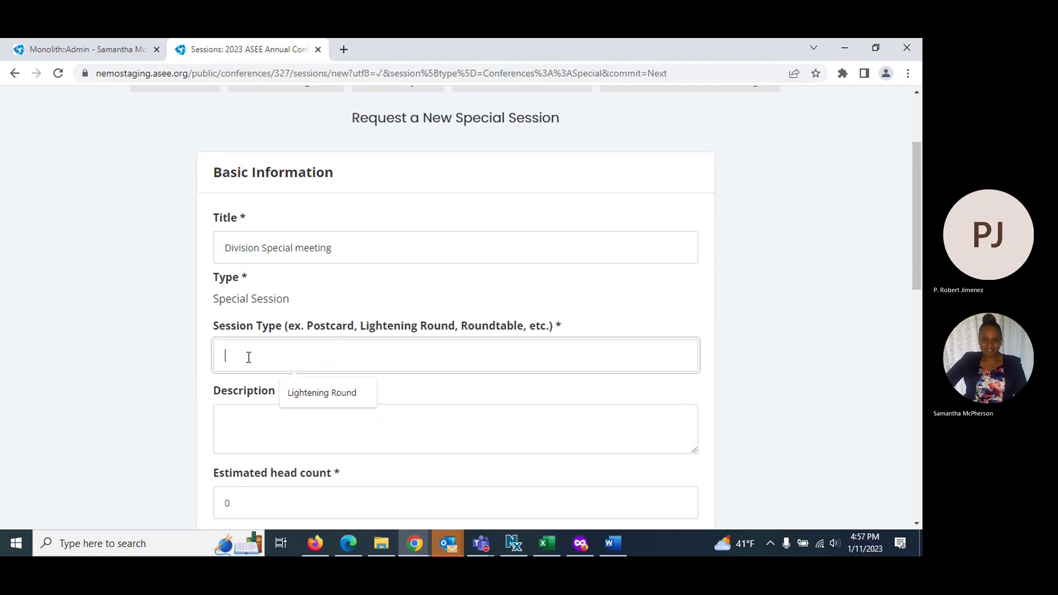
type("Rou")
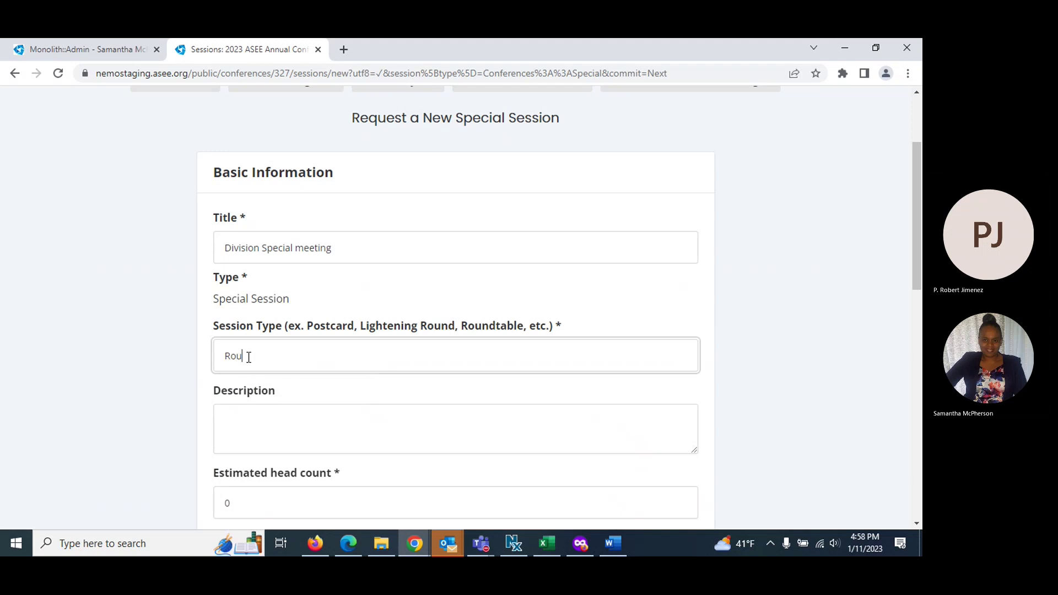
type("ndtable")
scroll(248, 357, "down", 3)
left_click(239, 285)
type("add description")
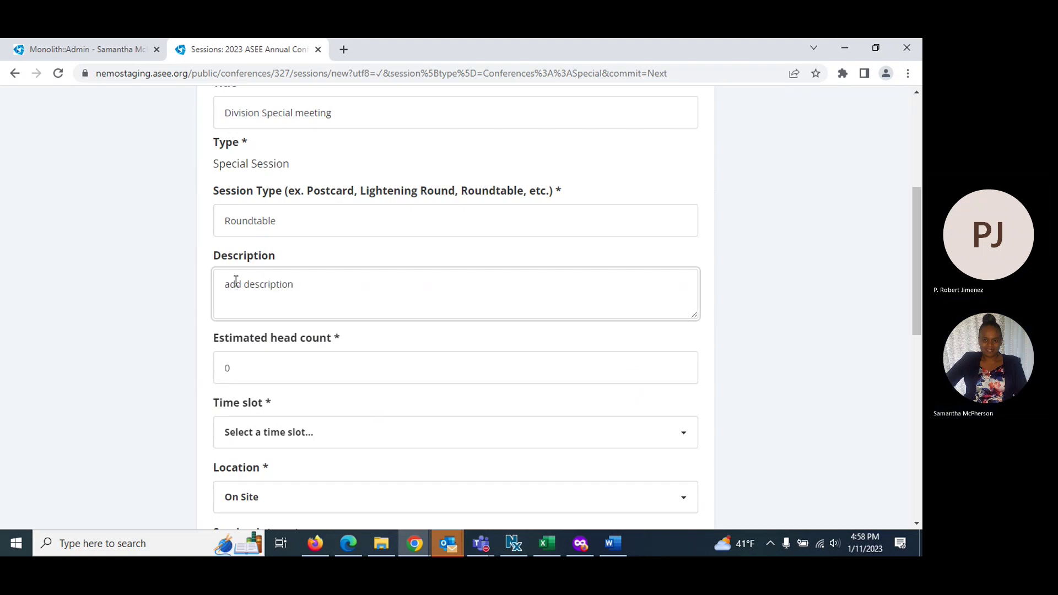
key("Tab")
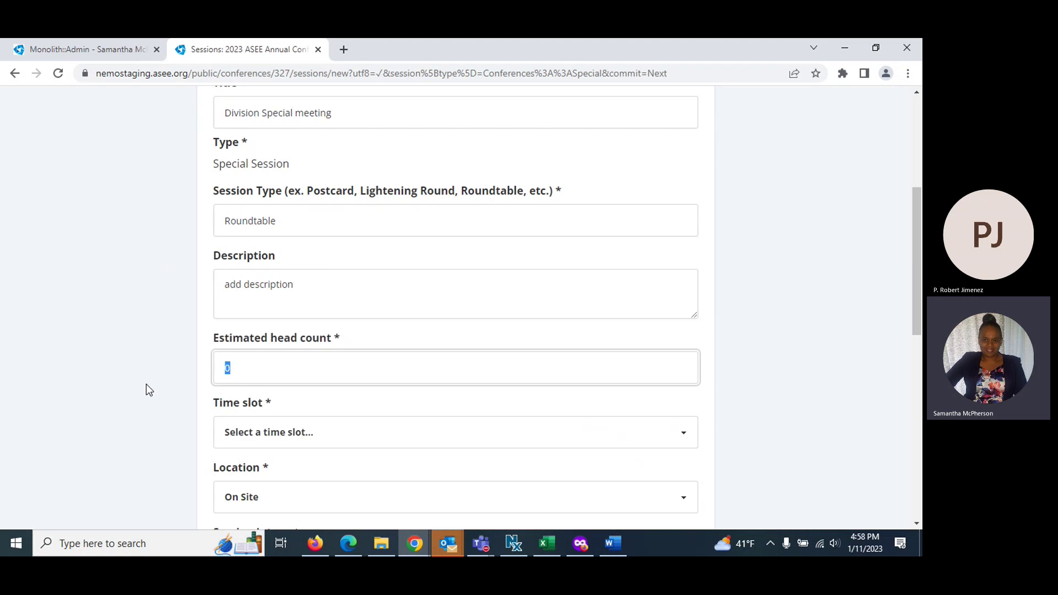
type("45")
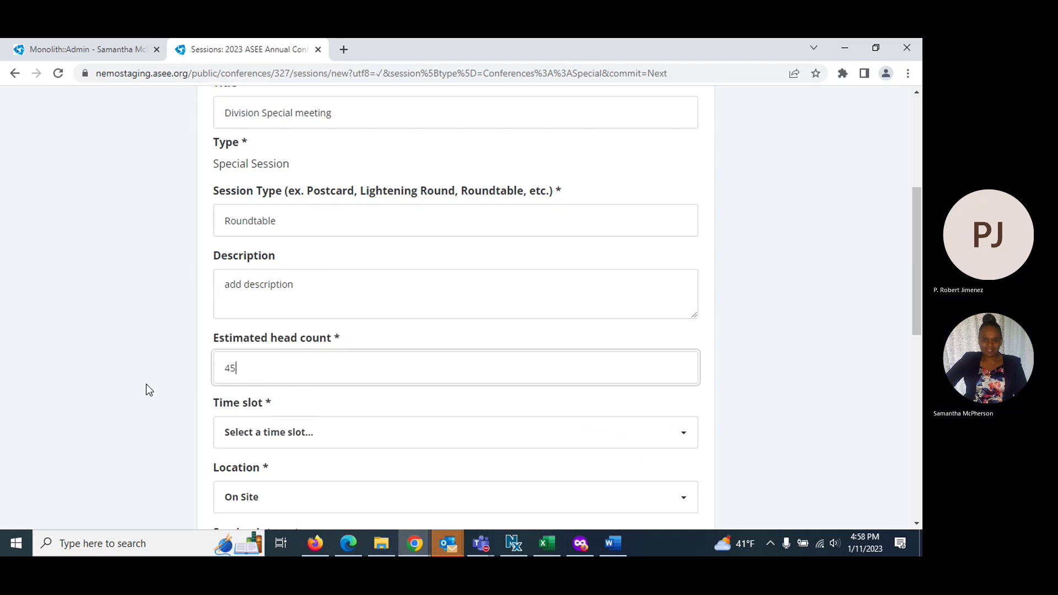
Schedule it for Mon 1:30–3:00 PM, mark Pre-College interest, and create the session
scroll(164, 376, "down", 4)
scroll(164, 375, "down", 2)
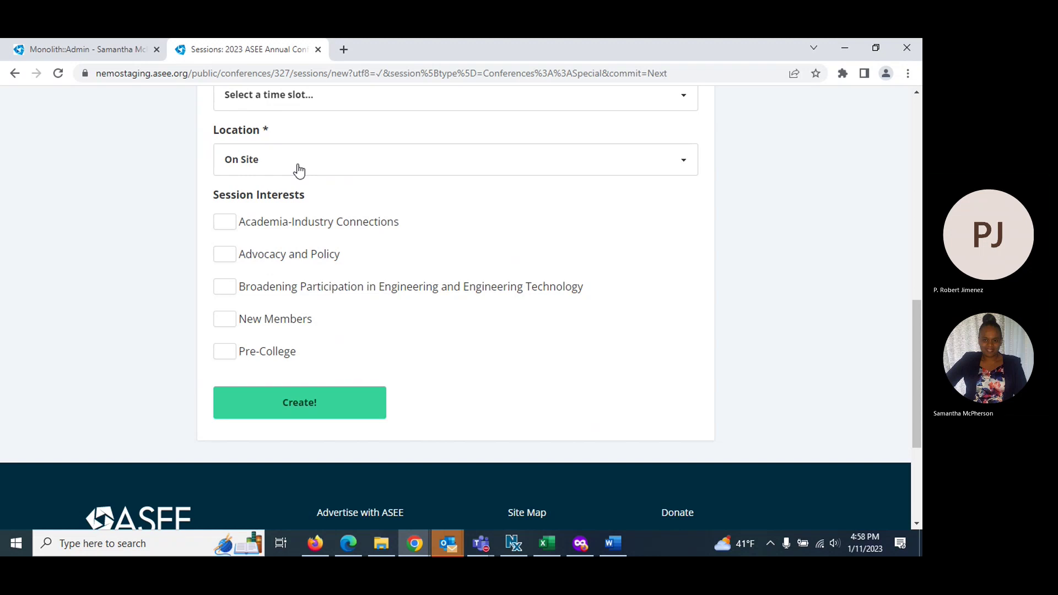
scroll(298, 231, "up", 3)
left_click(297, 231)
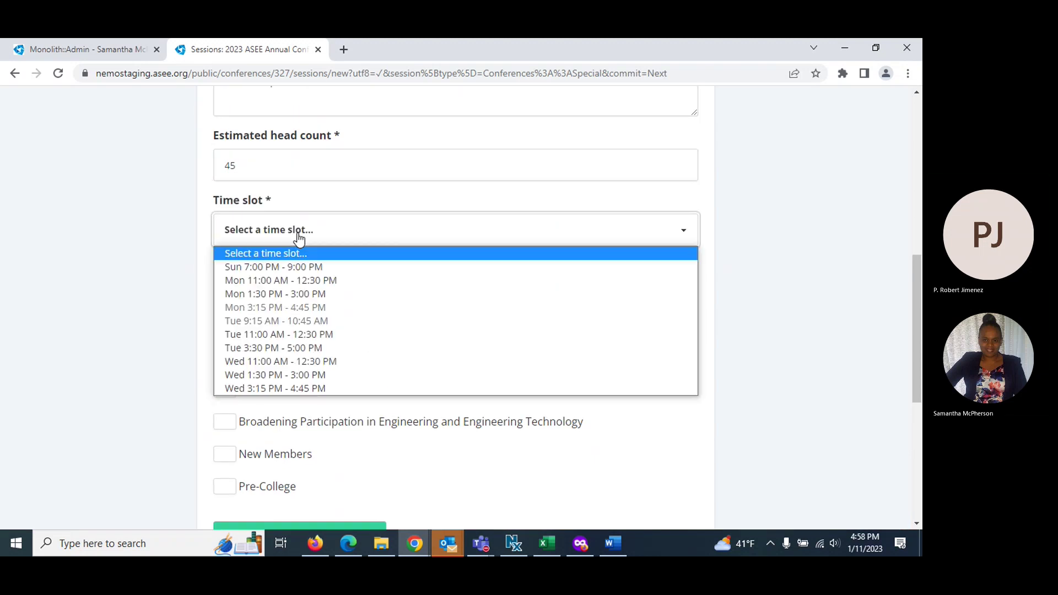
left_click(273, 294)
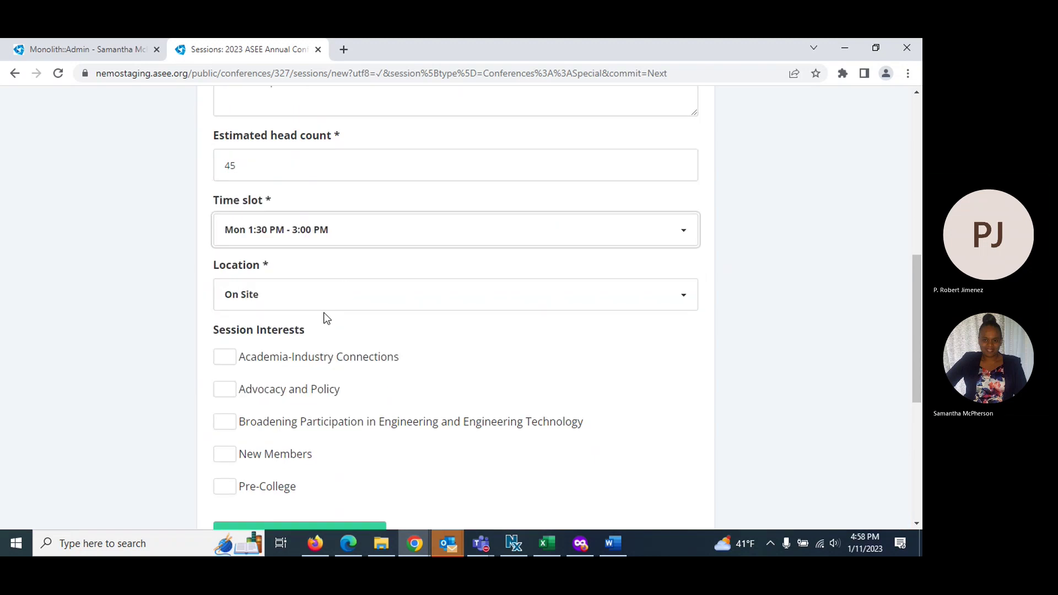
scroll(309, 314, "down", 1)
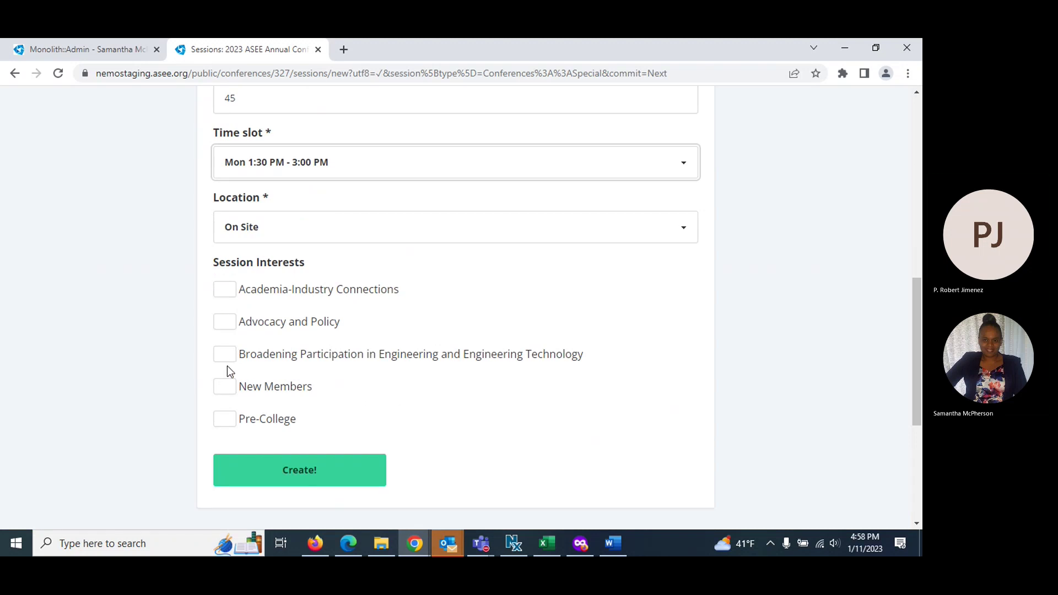
left_click(226, 429)
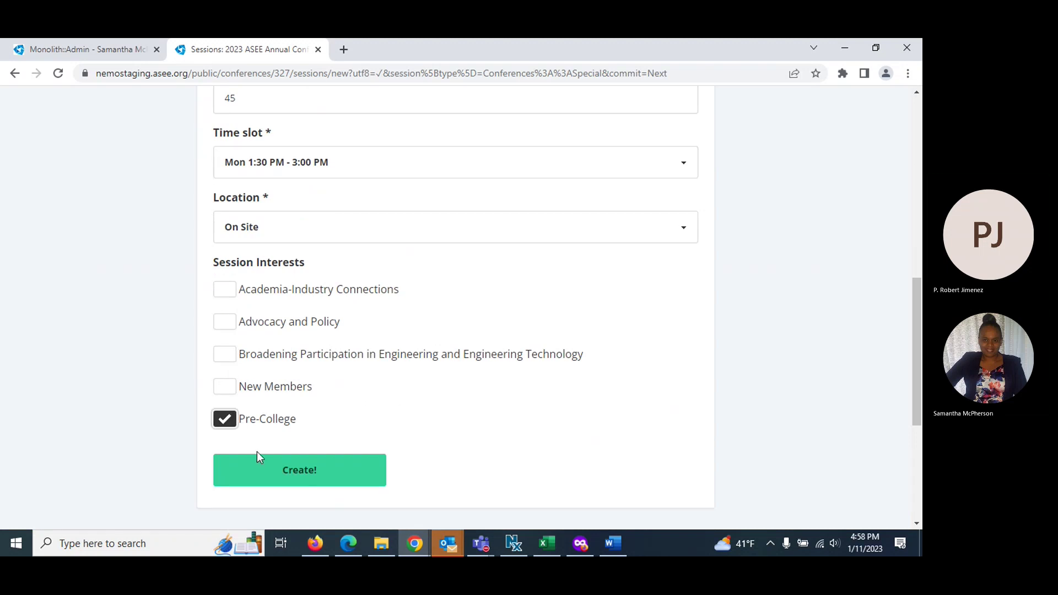
left_click(267, 468)
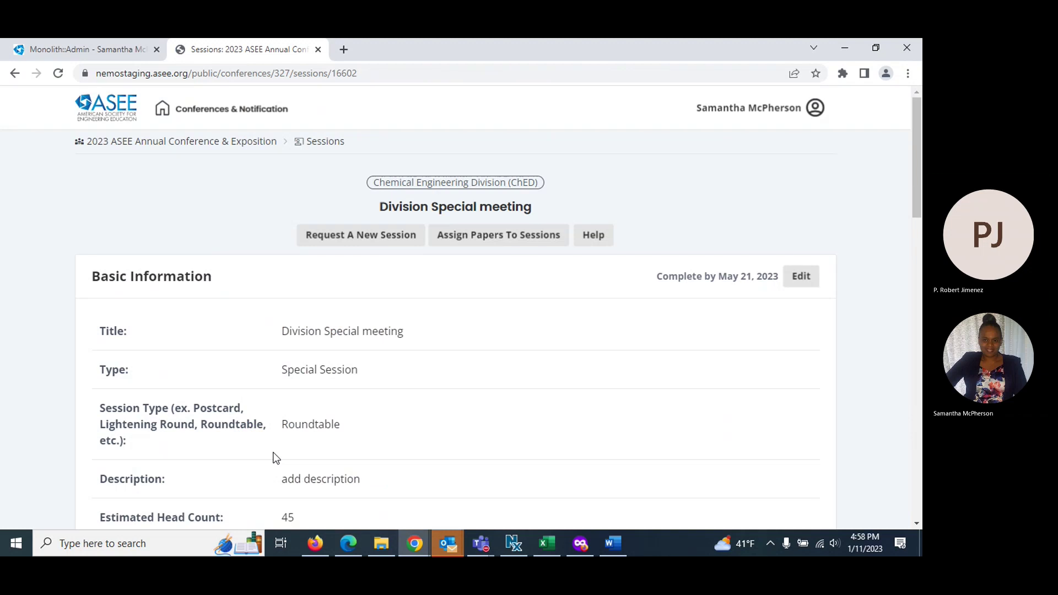
Go to the Speakers section and choose Add A Speaker
scroll(274, 458, "down", 8)
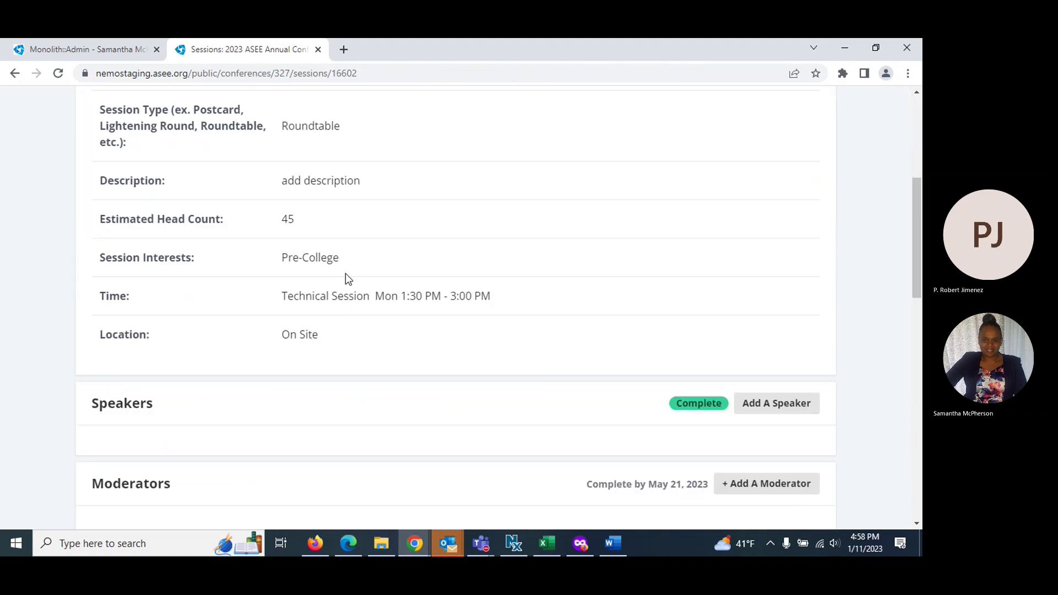
scroll(353, 259, "down", 1)
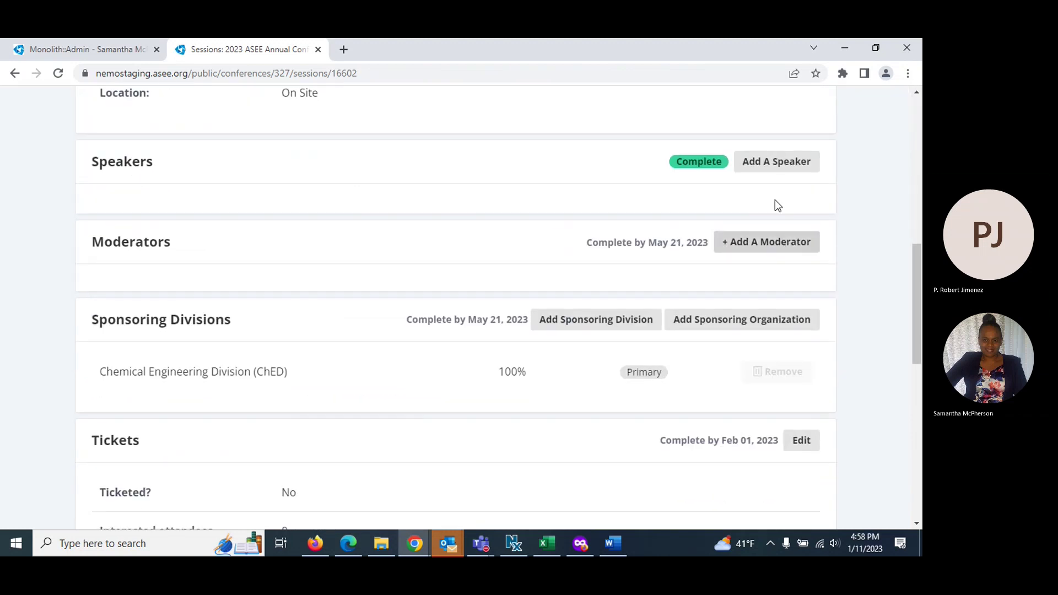
left_click(770, 168)
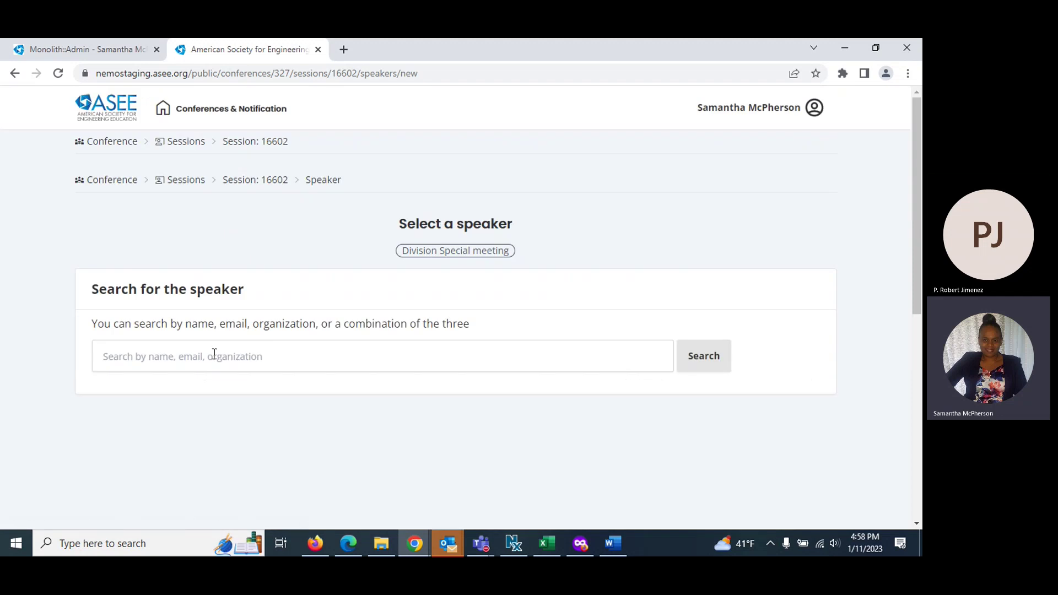
Search the speaker directory by first name, then narrow it with the full name
left_click(192, 355)
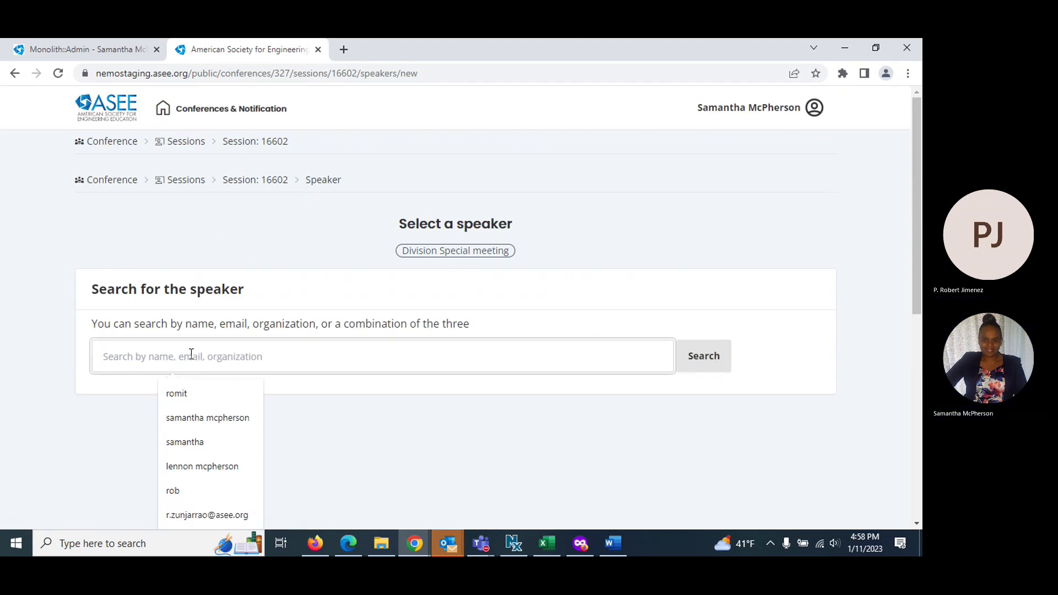
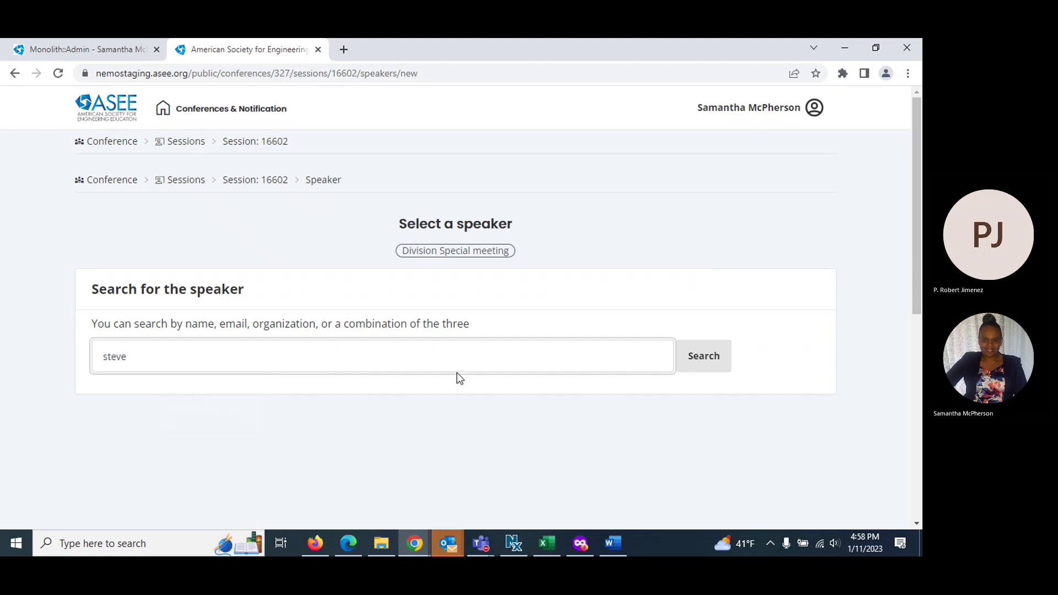
left_click(689, 357)
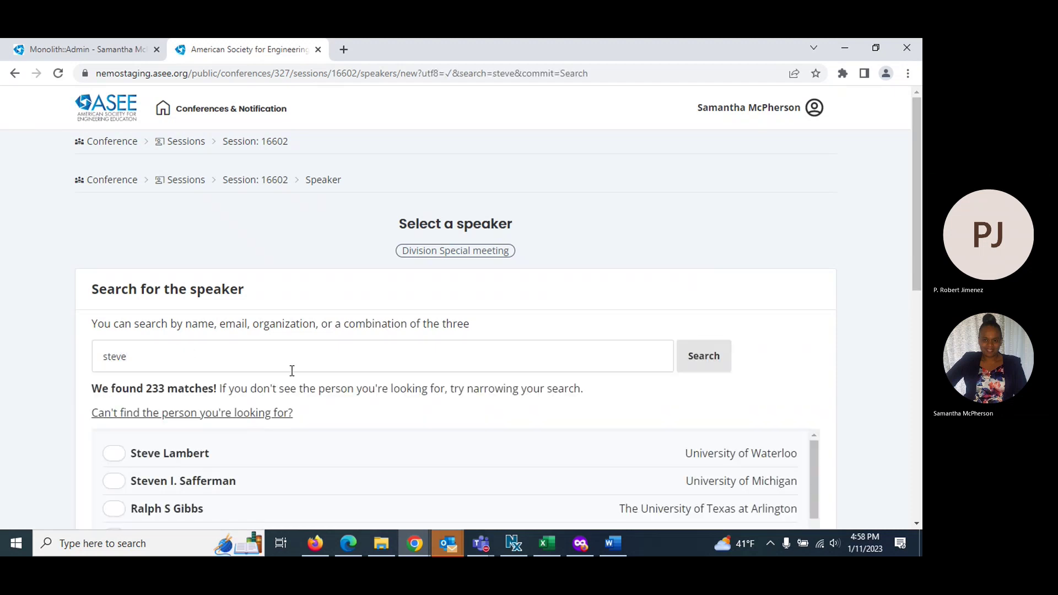
scroll(208, 391, "down", 8)
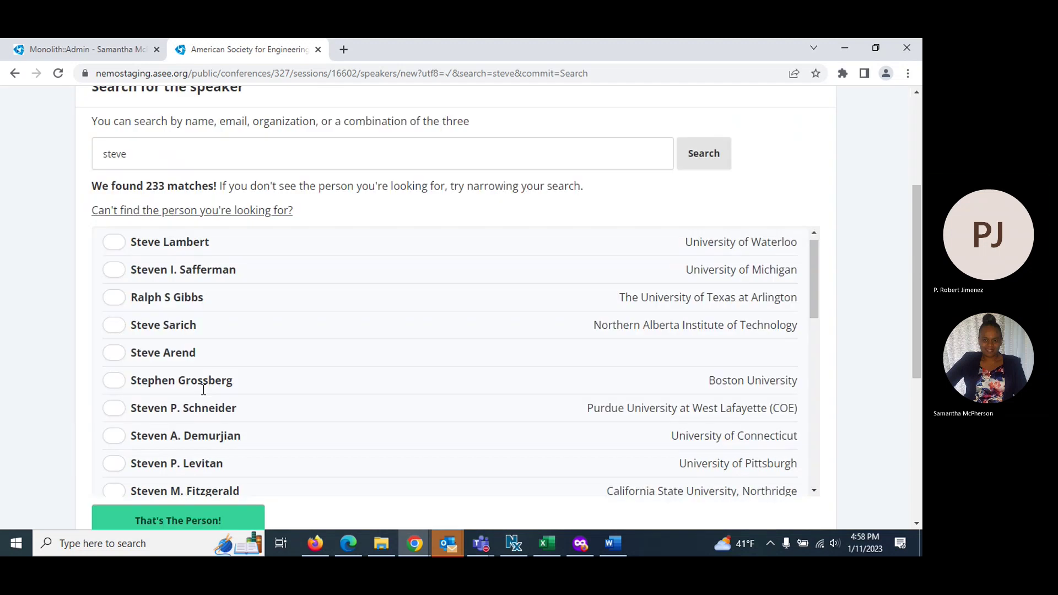
scroll(203, 389, "down", 2)
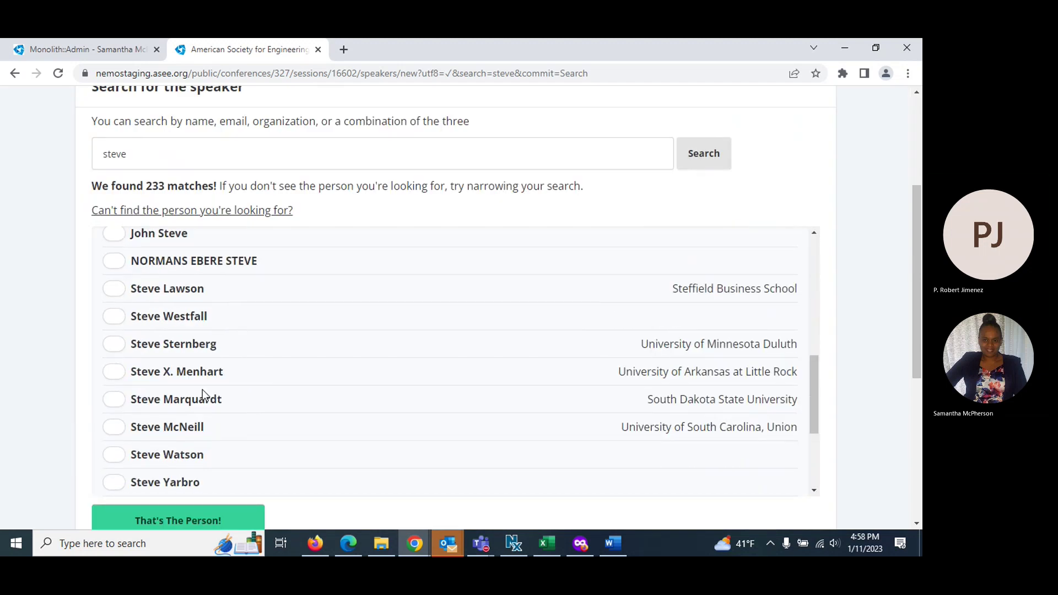
scroll(203, 389, "down", 4)
scroll(203, 389, "down", 5)
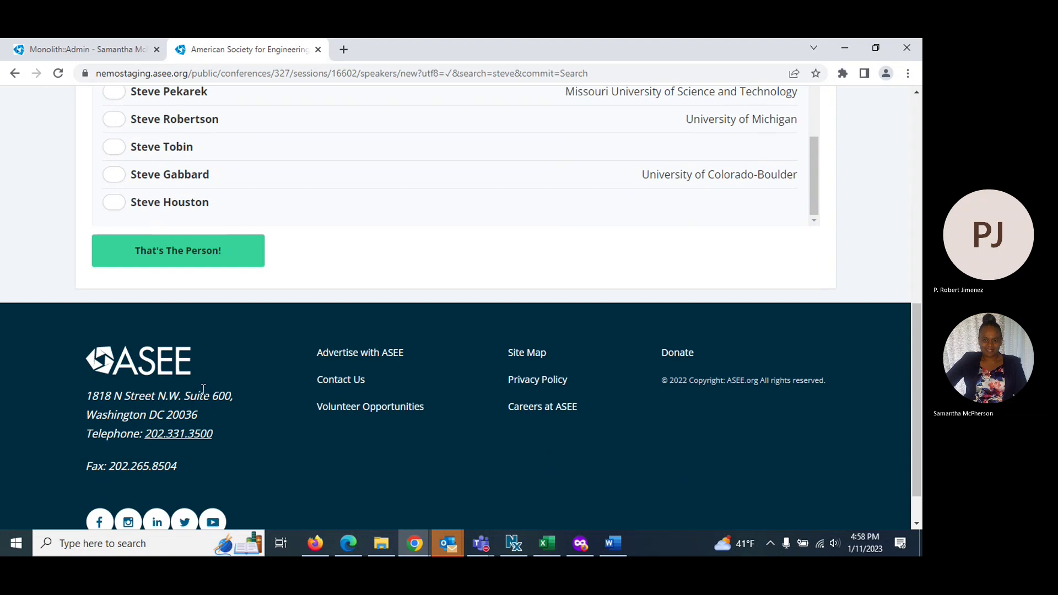
scroll(208, 323, "up", 6)
scroll(208, 324, "up", 3)
left_click(152, 225)
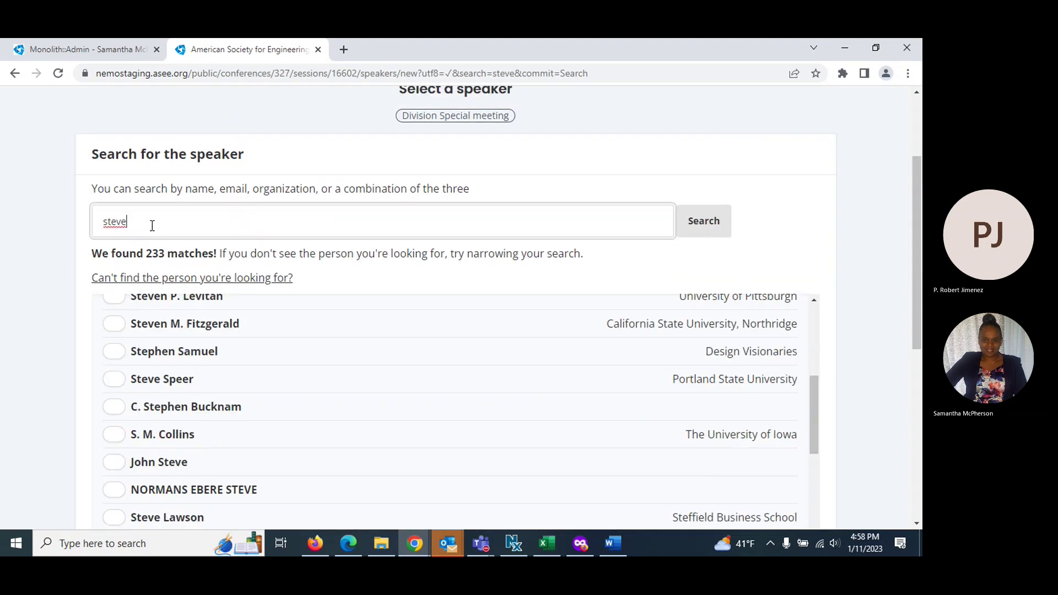
left_click(705, 222)
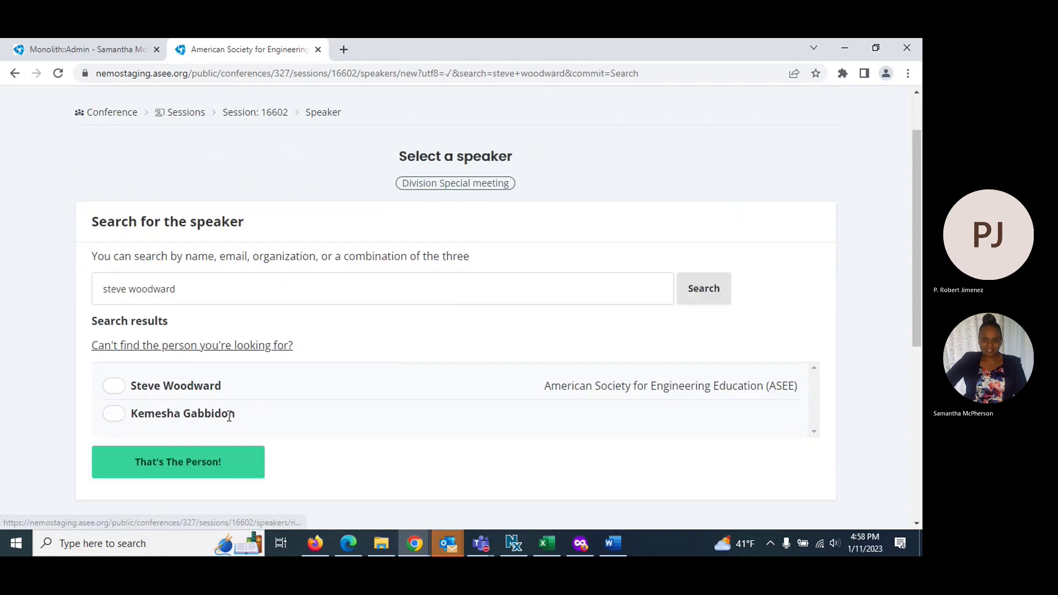
Select the ASEE-affiliated result, give a short placeholder biography, and add the speaker
left_click(110, 318)
left_click(167, 399)
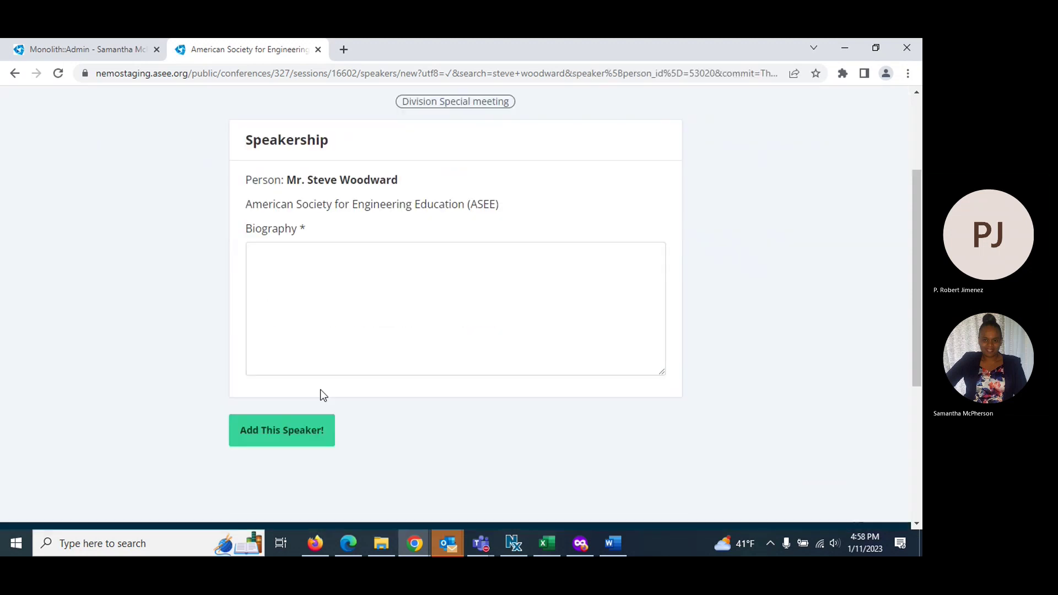
left_click(281, 238)
type("Ad")
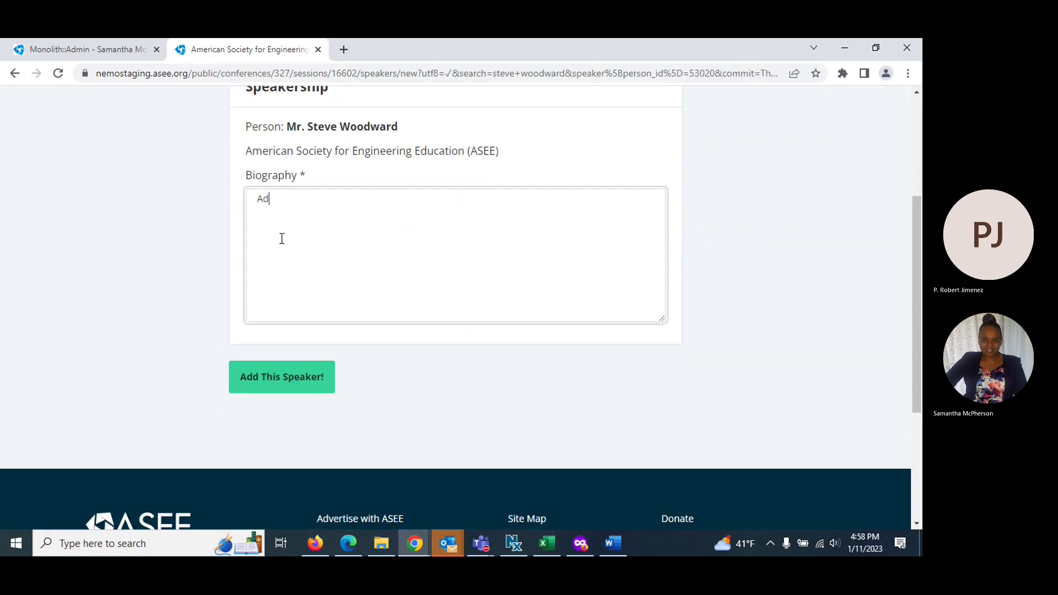
type("d Steve bio")
left_click(274, 391)
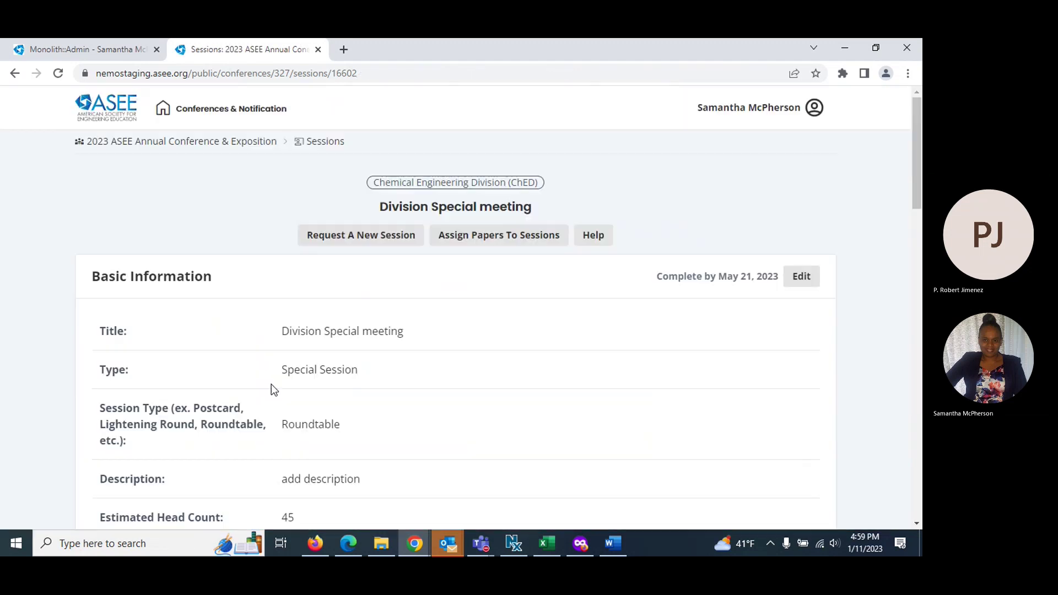
scroll(519, 384, "down", 8)
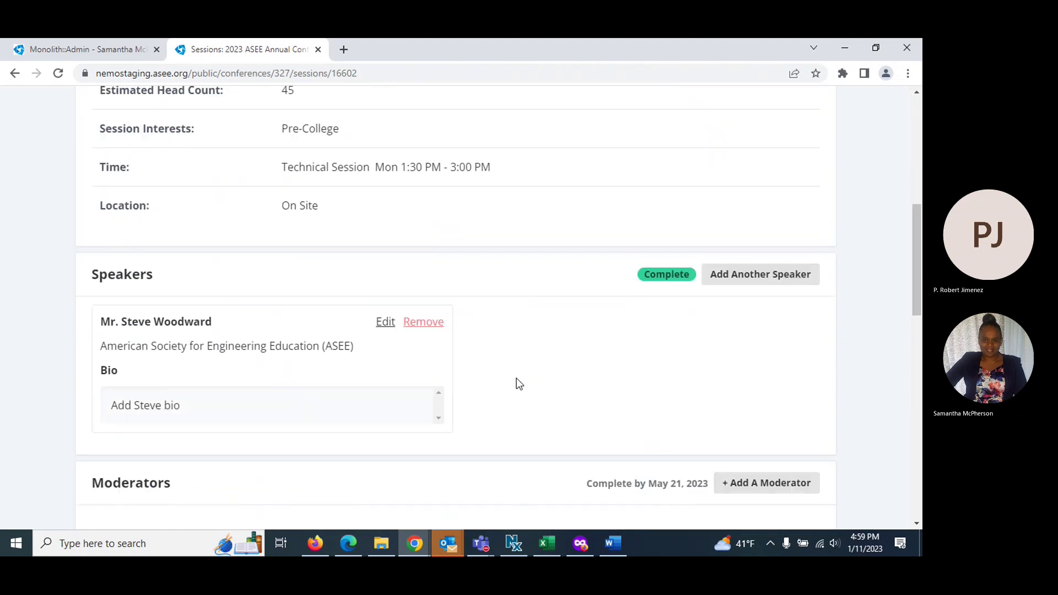
scroll(519, 384, "down", 3)
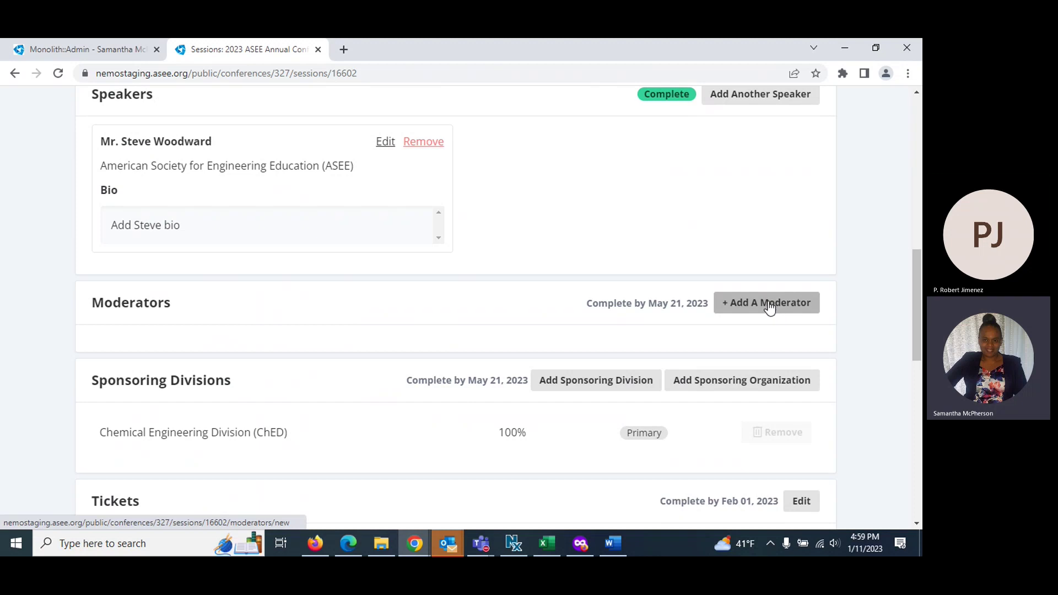
scroll(238, 392, "down", 1)
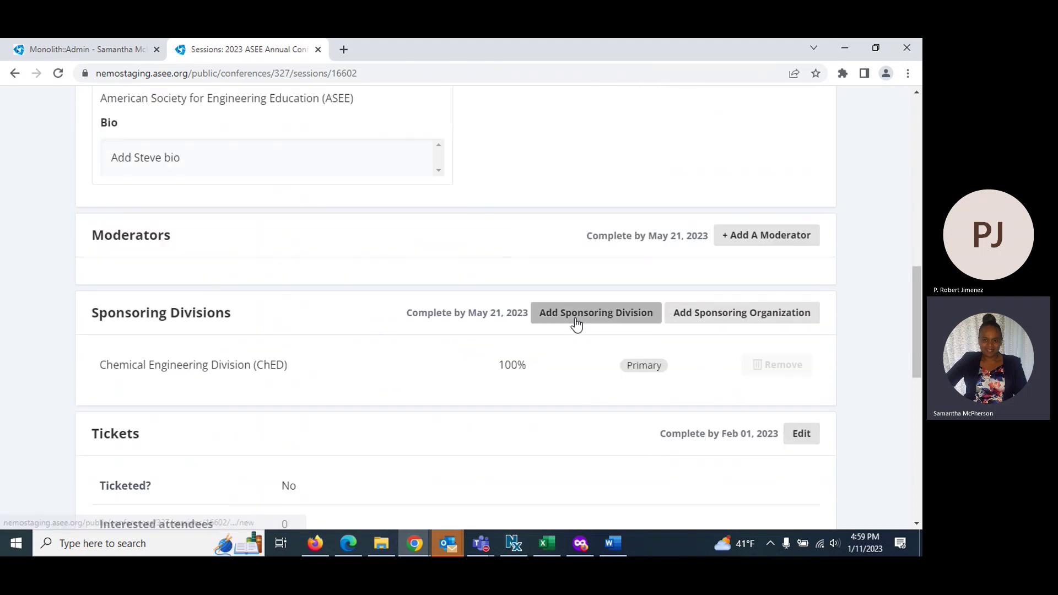
scroll(659, 331, "down", 2)
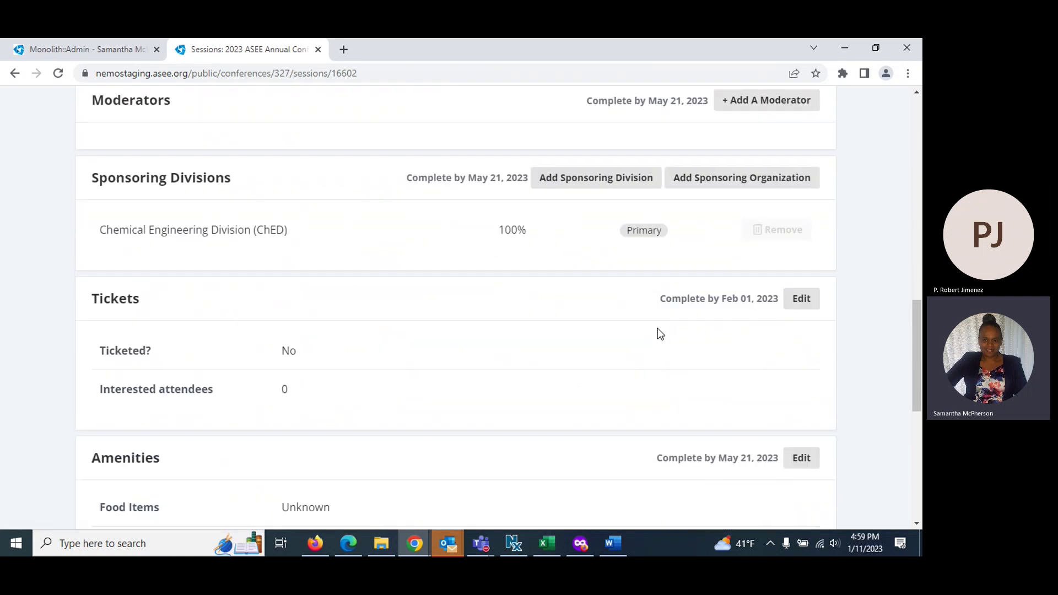
scroll(657, 333, "down", 1)
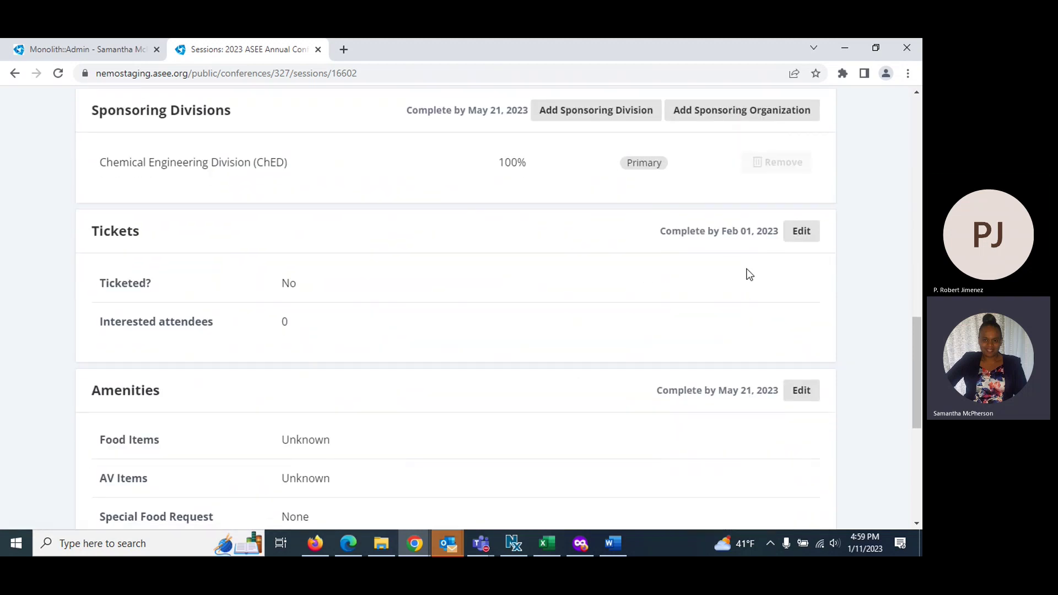
scroll(755, 270, "down", 3)
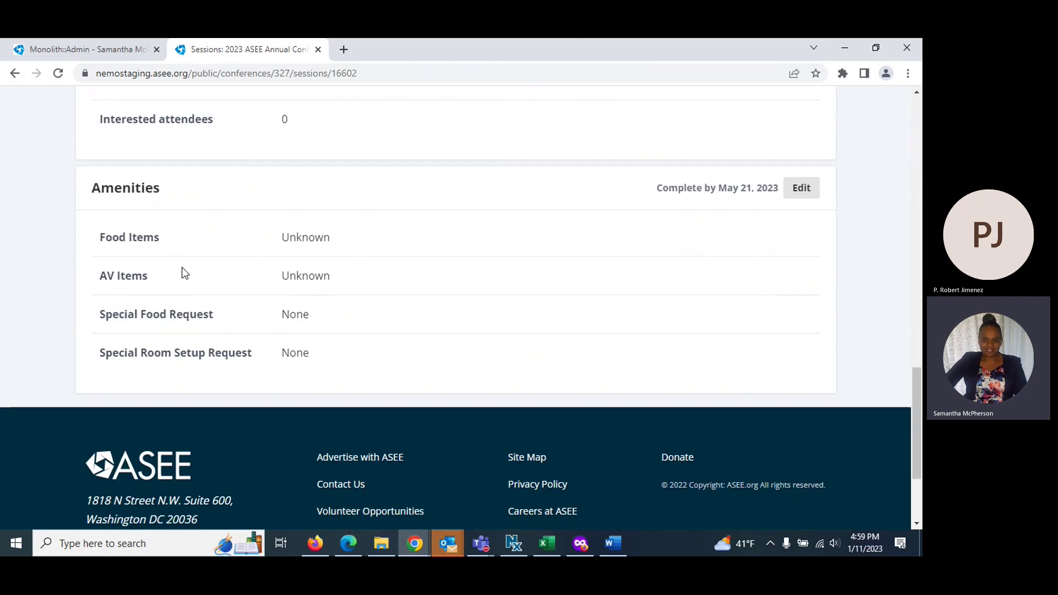
scroll(433, 340, "up", 11)
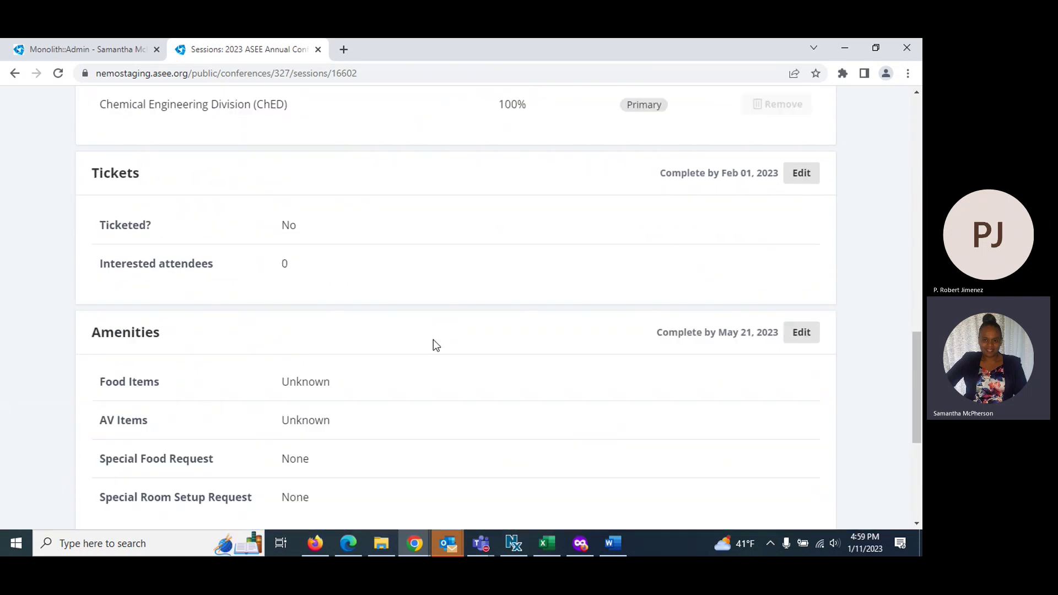
scroll(431, 350, "up", 5)
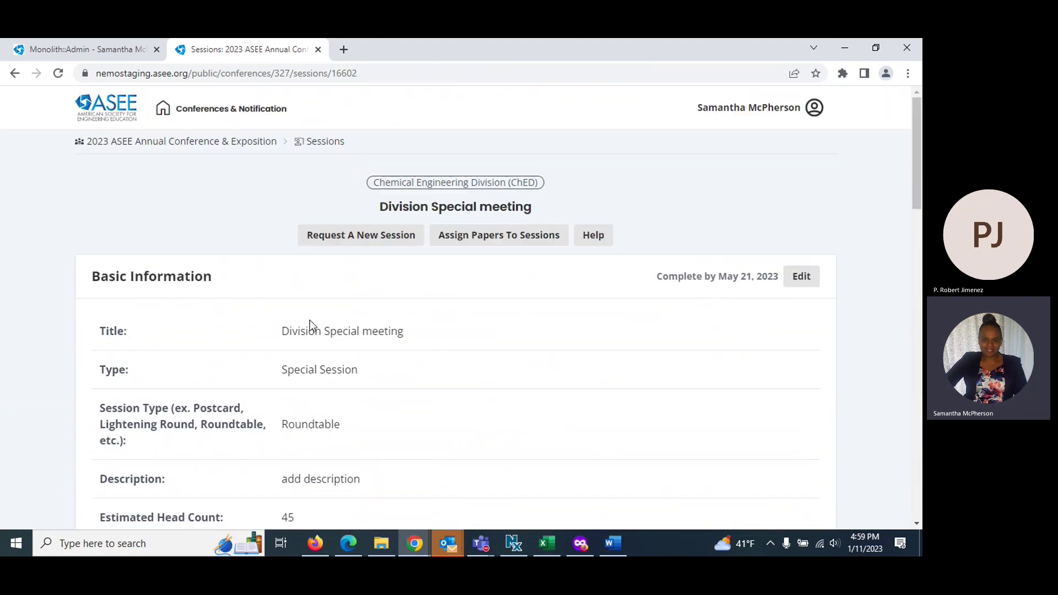
Request another new session with Social Function as the session type
left_click(342, 239)
left_click(360, 376)
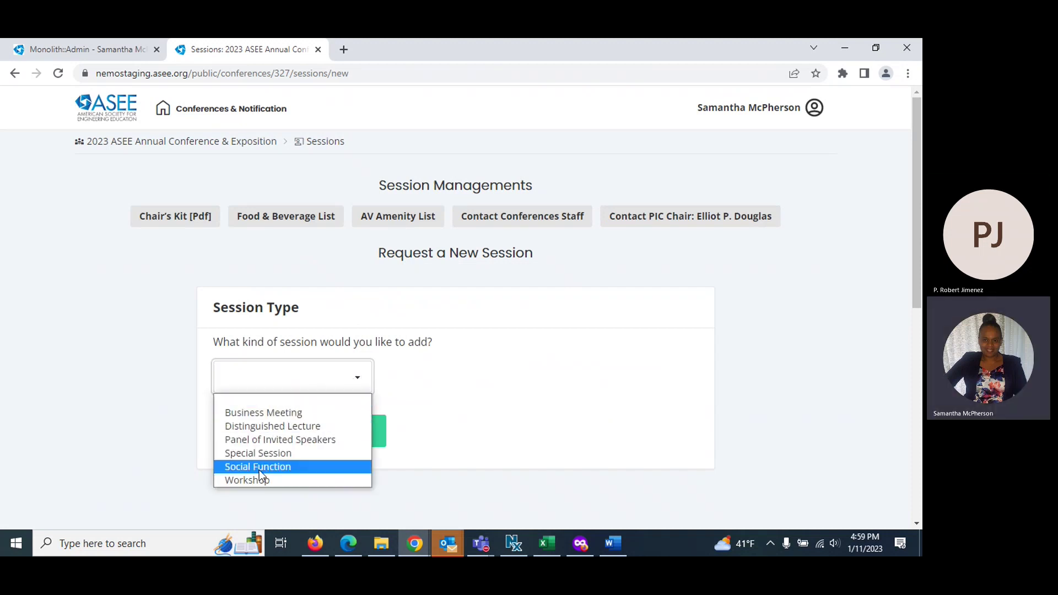
left_click(259, 467)
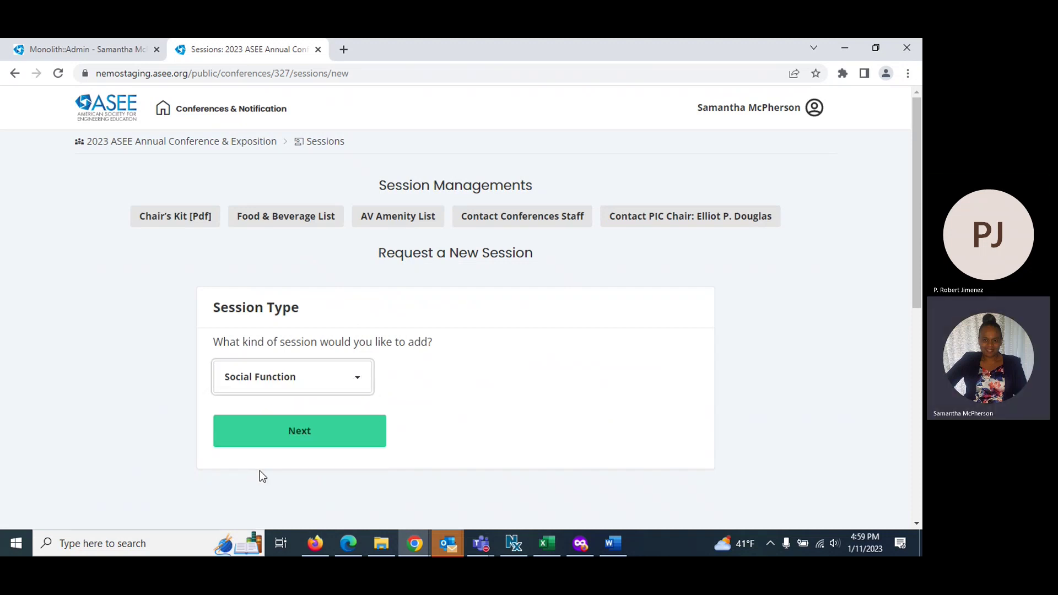
left_click(290, 438)
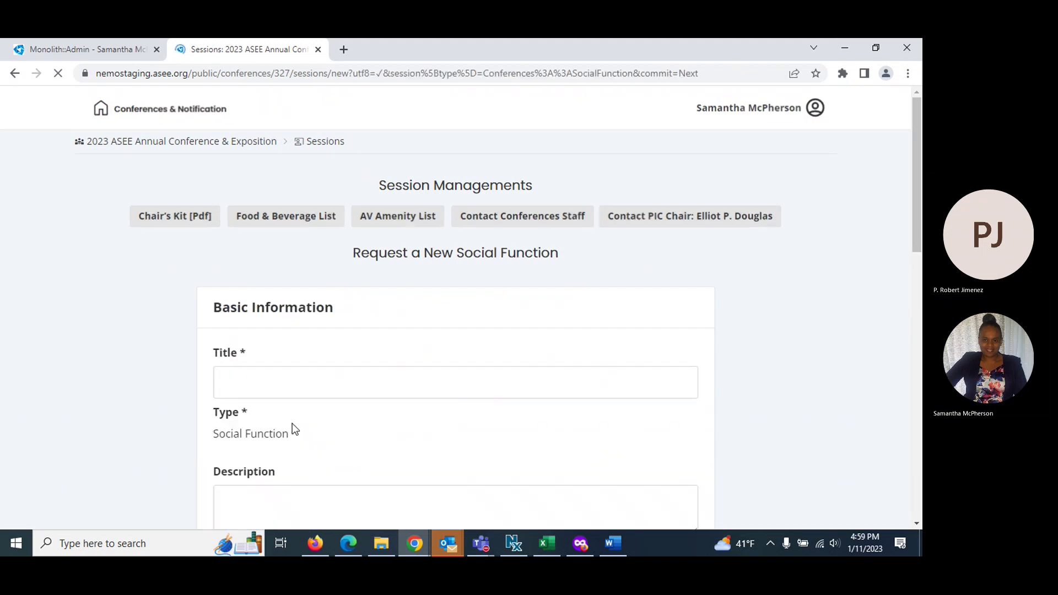
Enter title 'Social session', description 'add session description' and estimated head count 200
left_click(250, 386)
type("S")
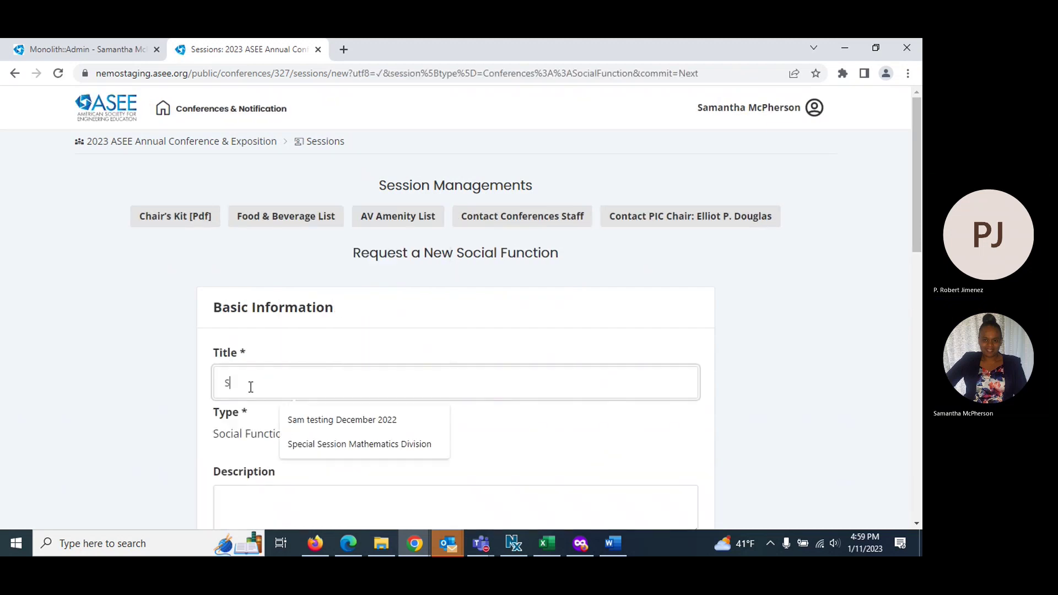
type("ocialssession")
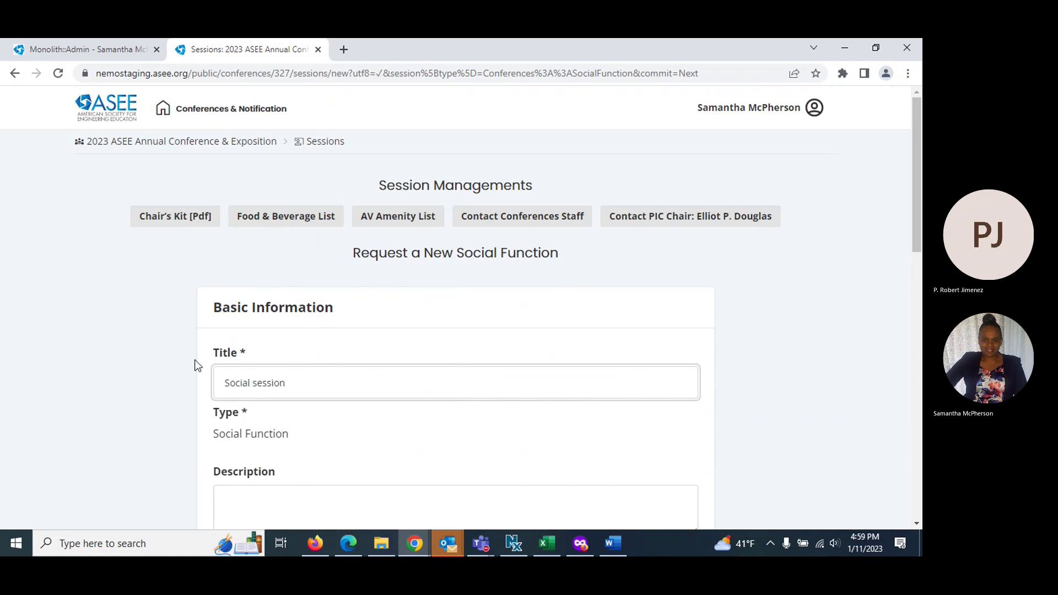
scroll(353, 439, "down", 4)
left_click(248, 318)
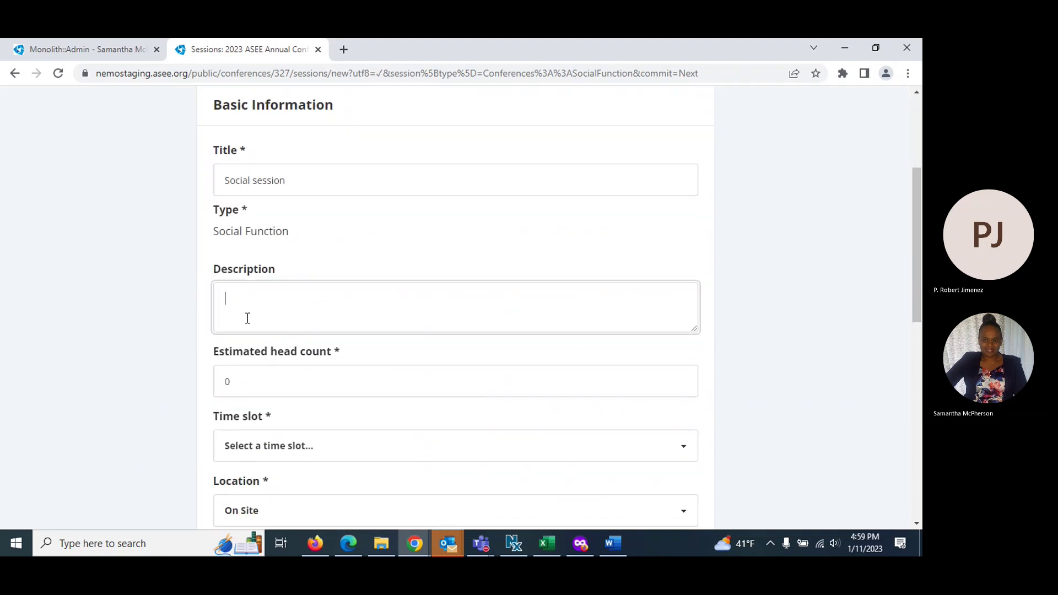
type("add session description")
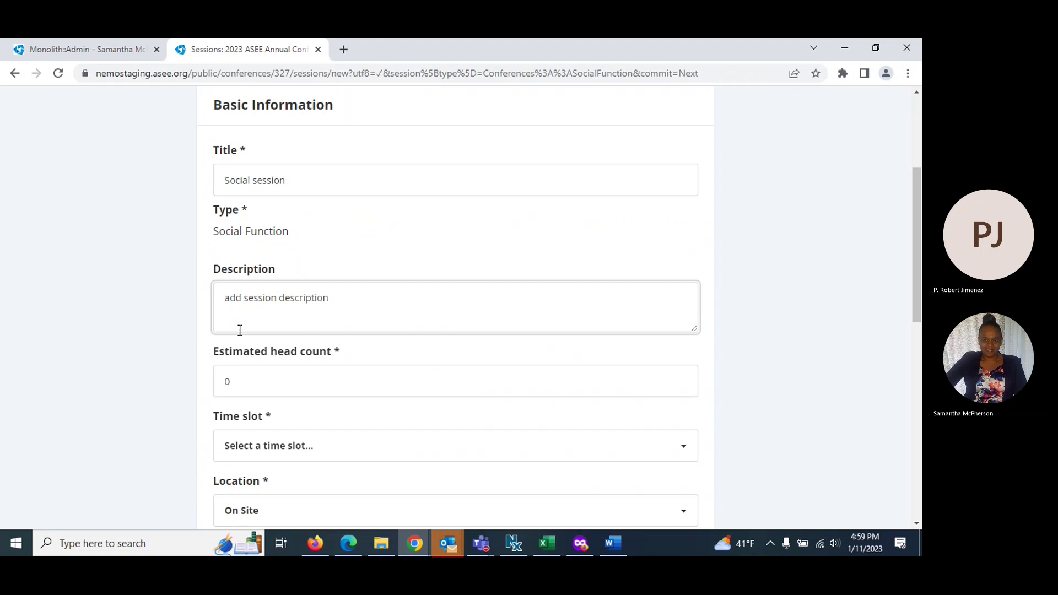
left_click(254, 391)
key("ctrl+a")
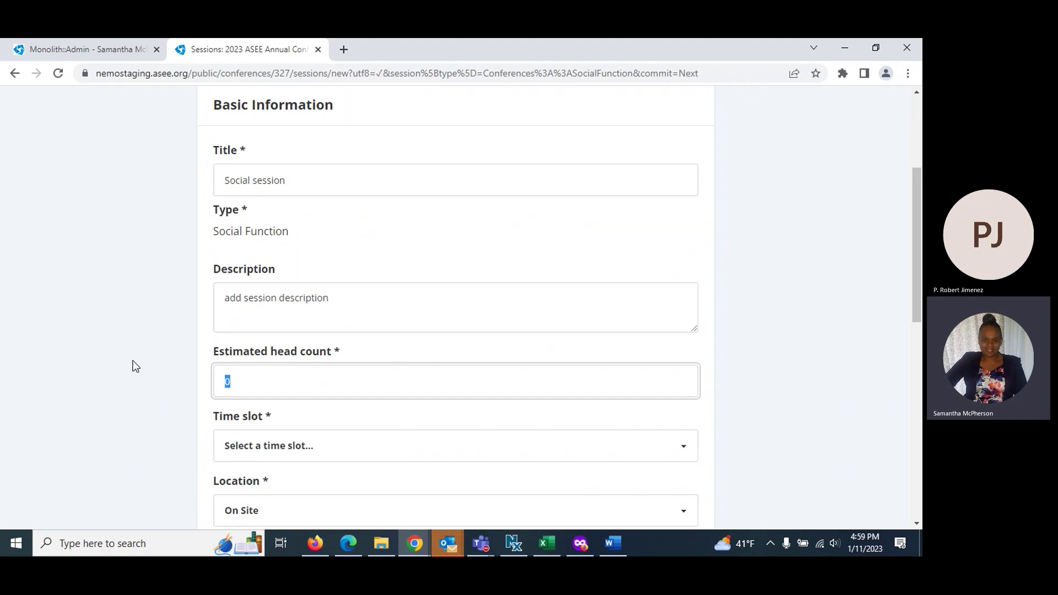
type("200")
Pick the Mon 1:30–3:00 PM slot, keep On Site, tick Advocacy and Policy, and create it
scroll(144, 369, "down", 3)
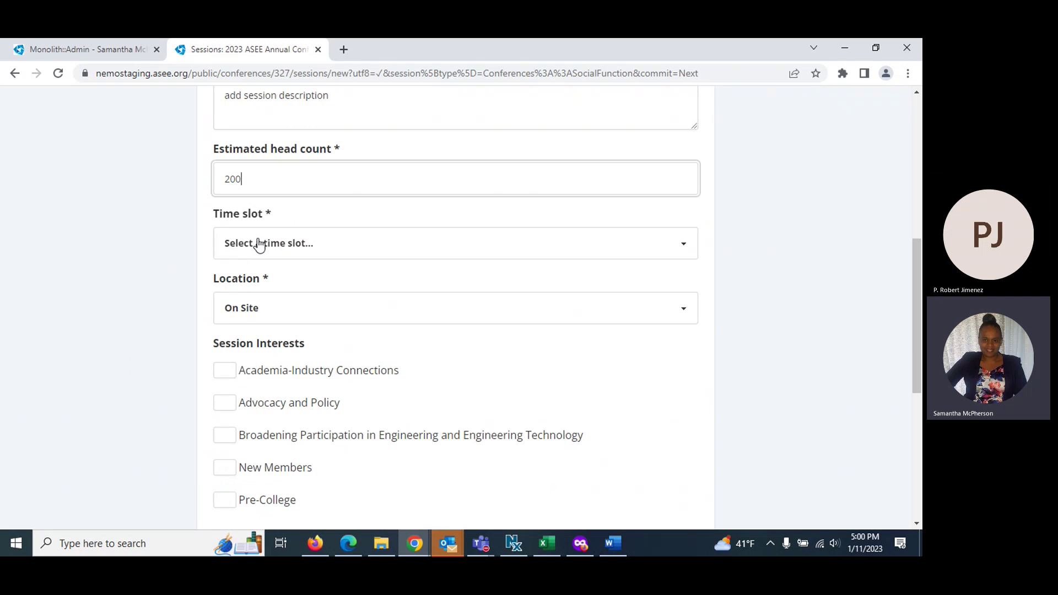
left_click(258, 242)
left_click(260, 295)
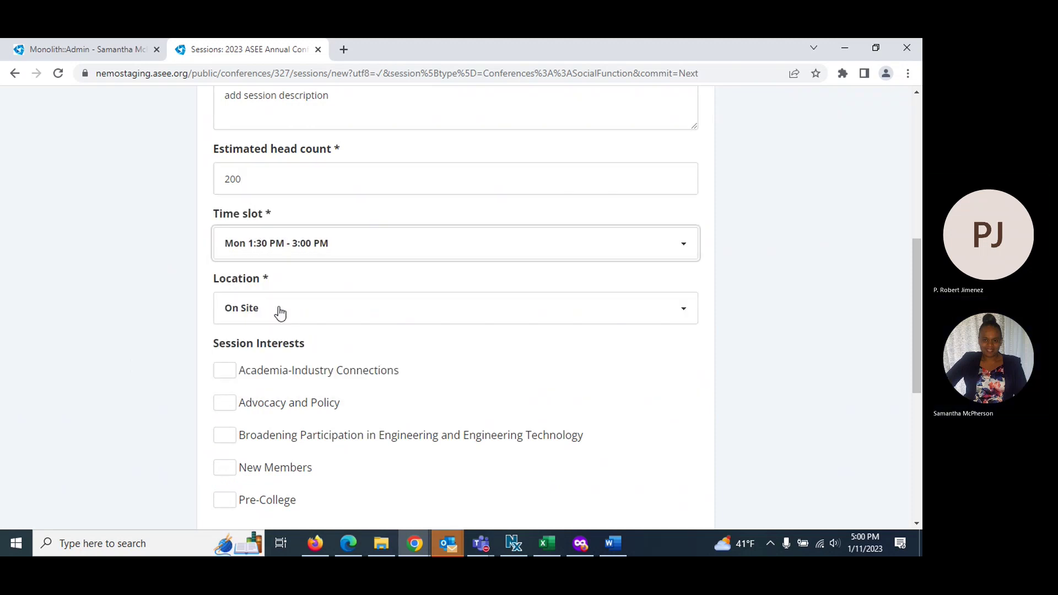
left_click(284, 314)
left_click(284, 315)
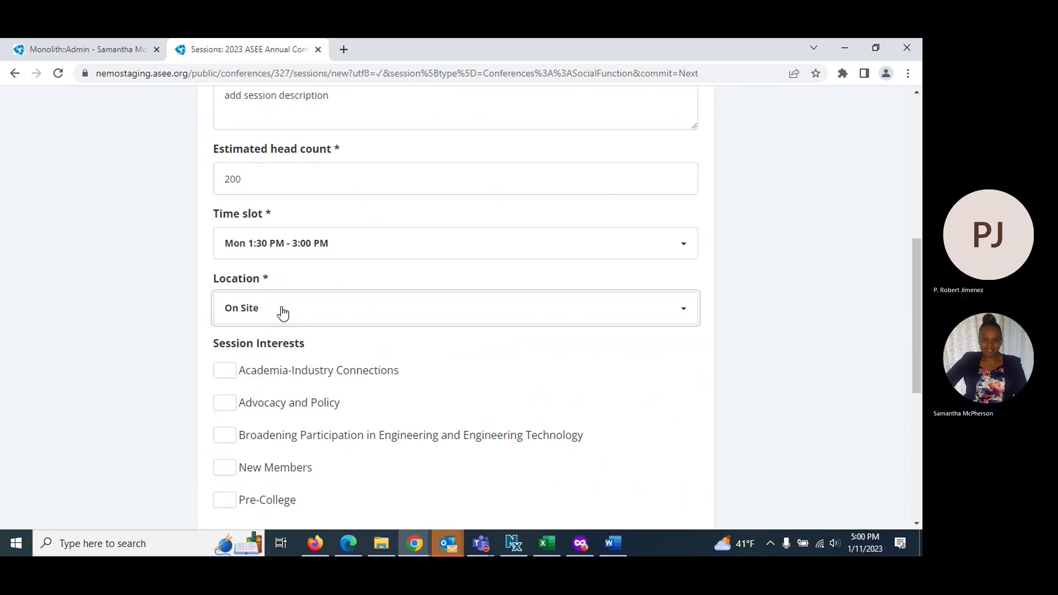
scroll(223, 457, "down", 1)
scroll(218, 446, "down", 2)
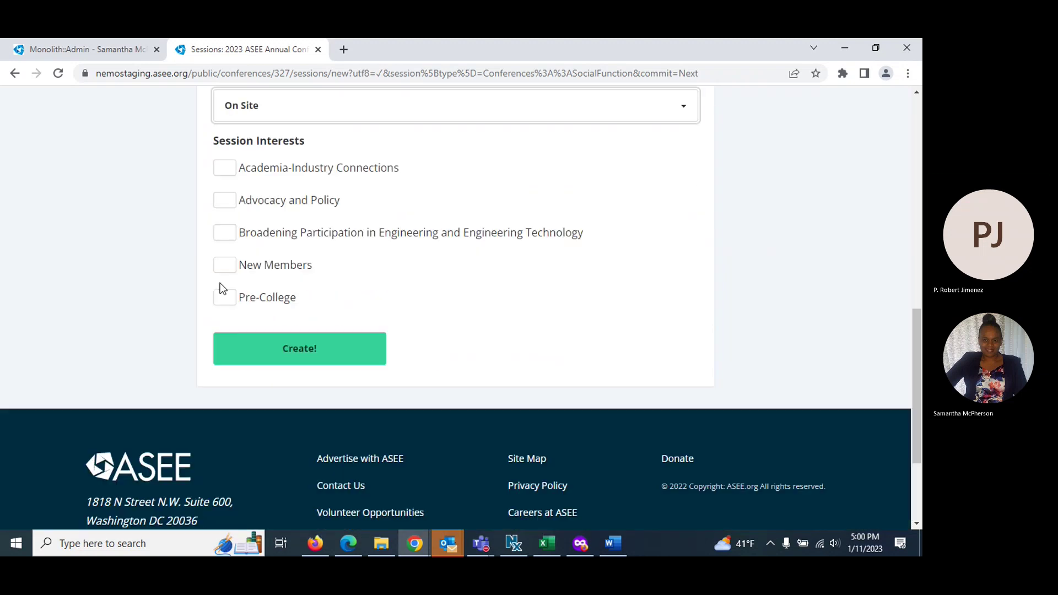
left_click(219, 207)
left_click(300, 358)
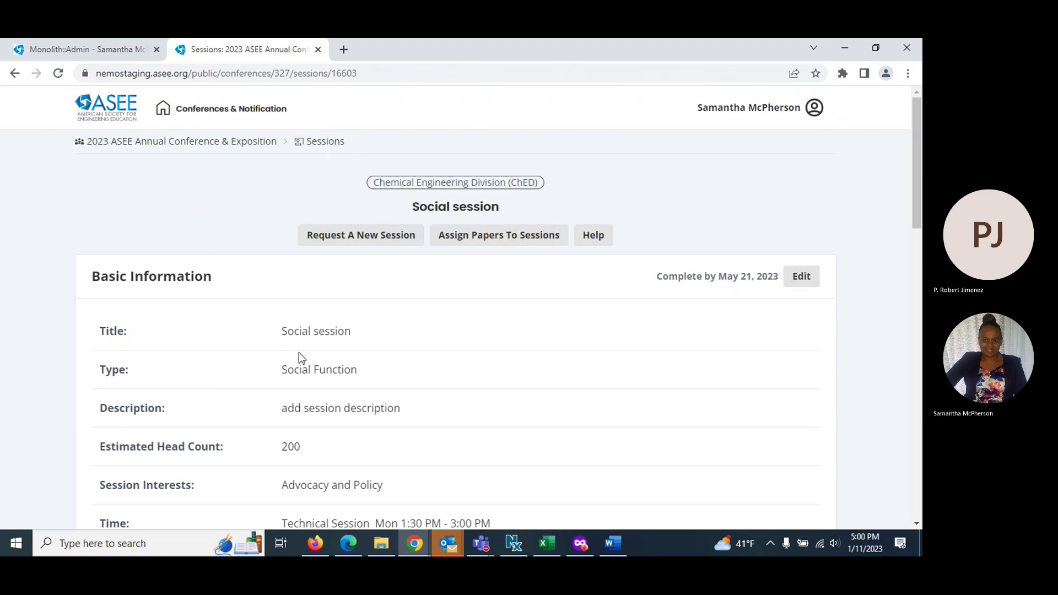
Scroll through Social session's basic information, ChED sponsorship, tickets and AV Podium & Mic amenity
scroll(426, 348, "down", 6)
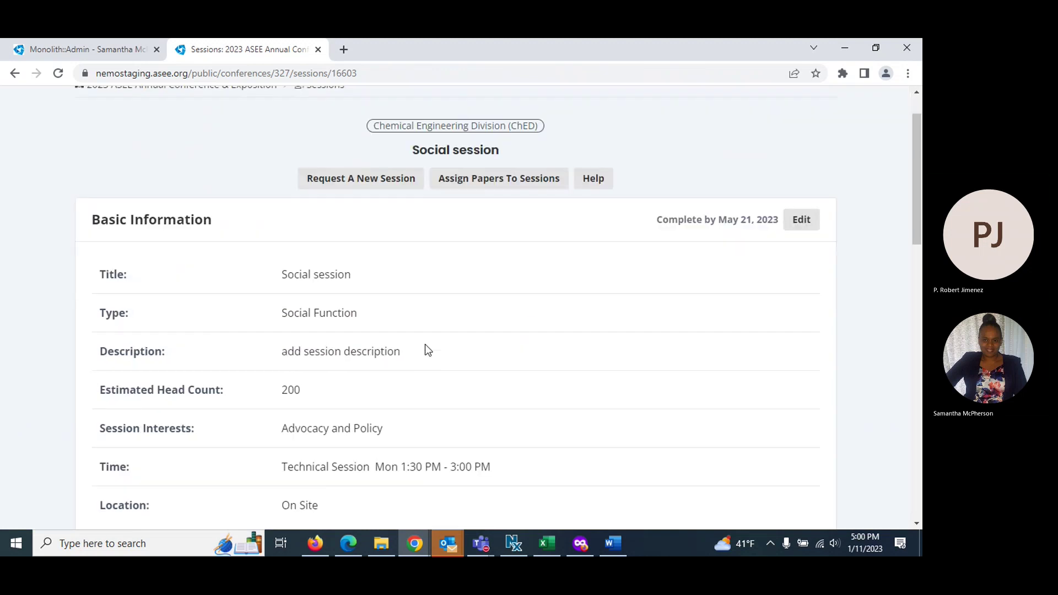
scroll(428, 350, "down", 2)
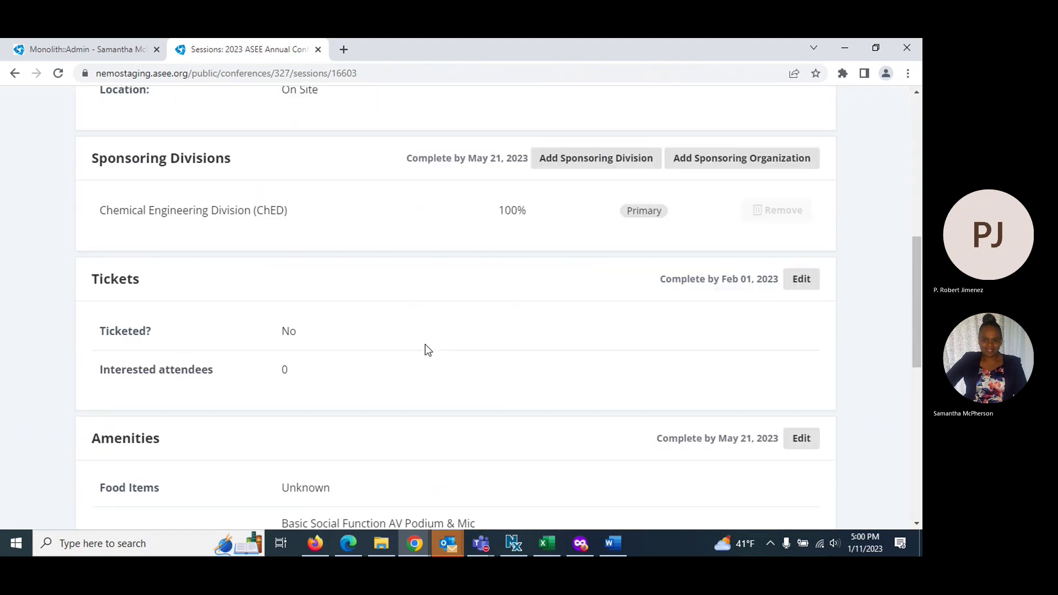
scroll(430, 278, "down", 1)
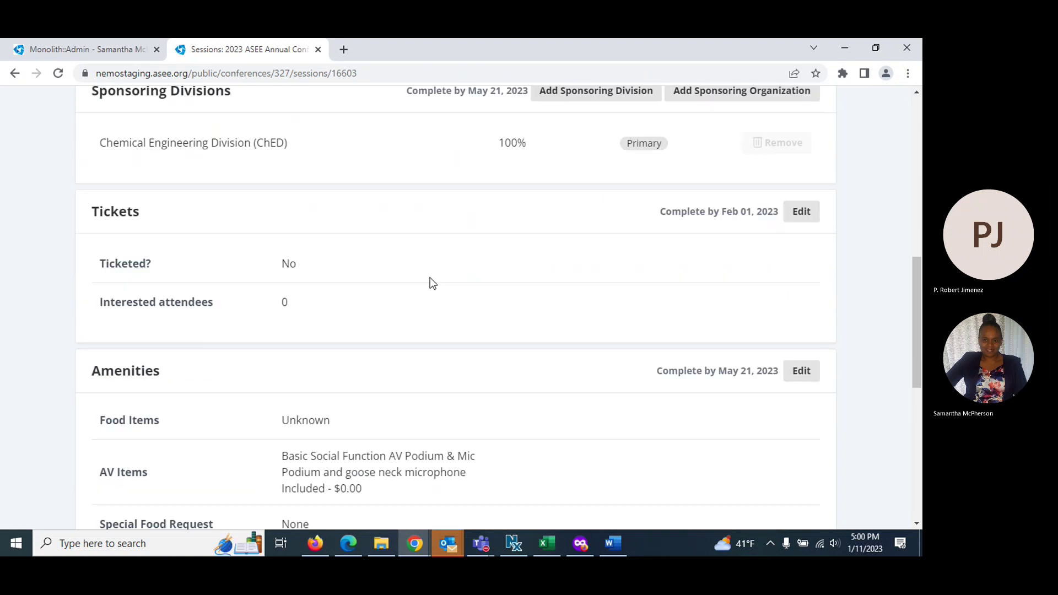
scroll(430, 279, "down", 1)
scroll(430, 282, "down", 1)
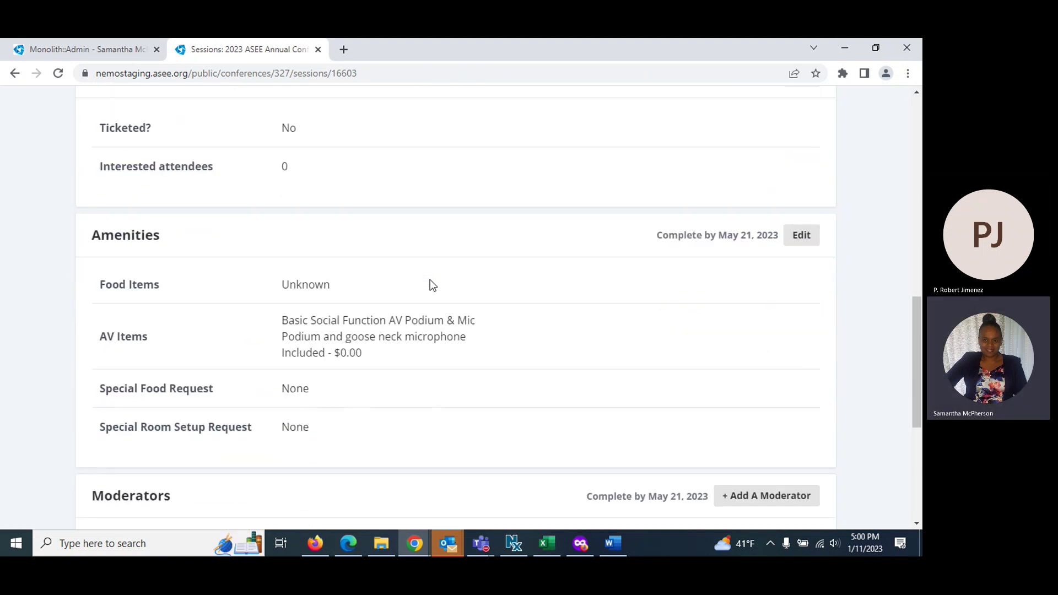
scroll(430, 280, "up", 2)
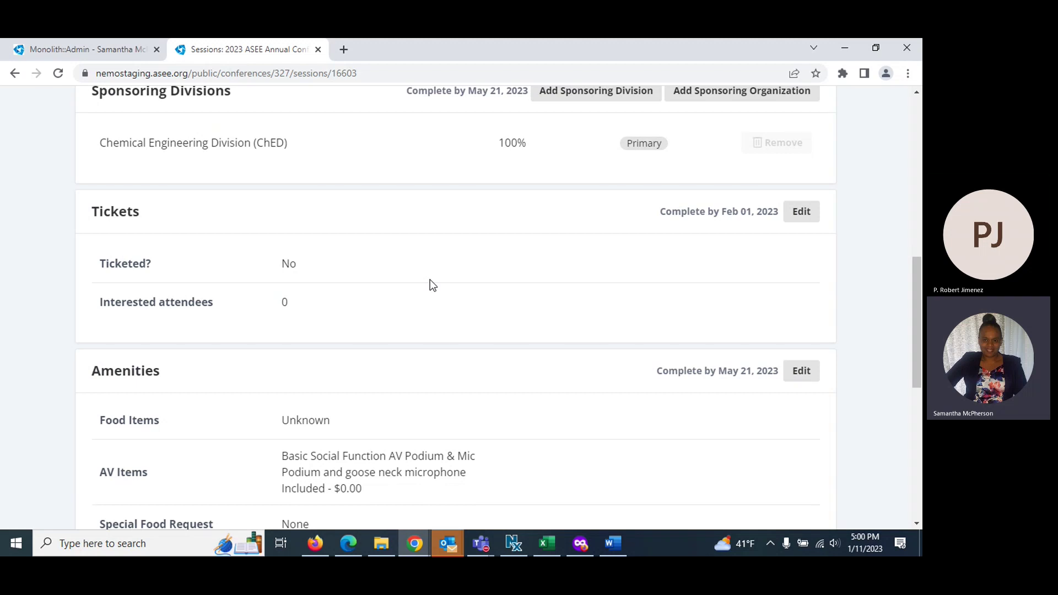
scroll(430, 284, "up", 1)
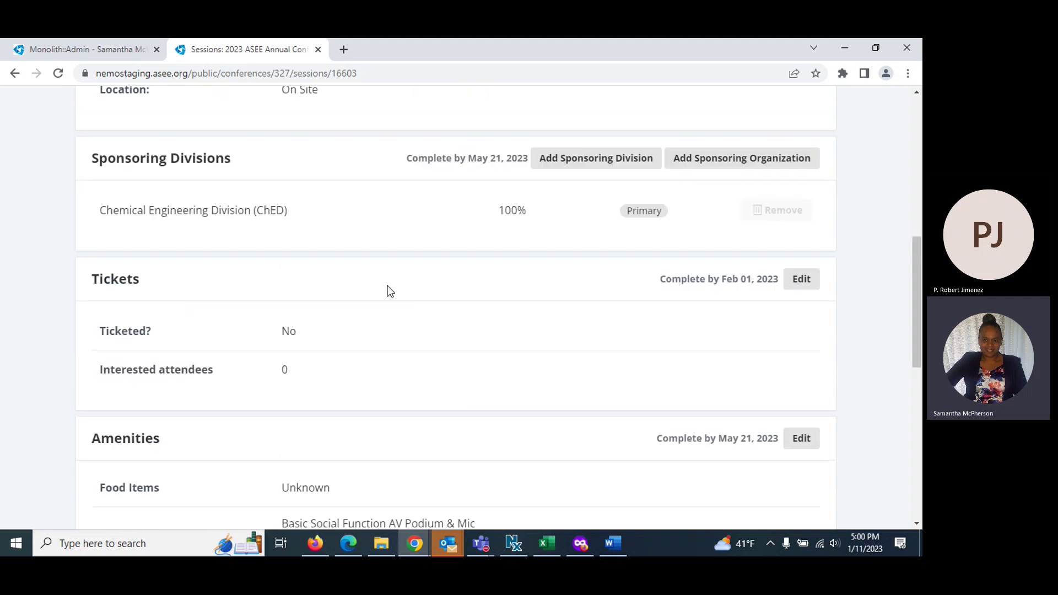
scroll(400, 303, "down", 2)
scroll(406, 315, "down", 2)
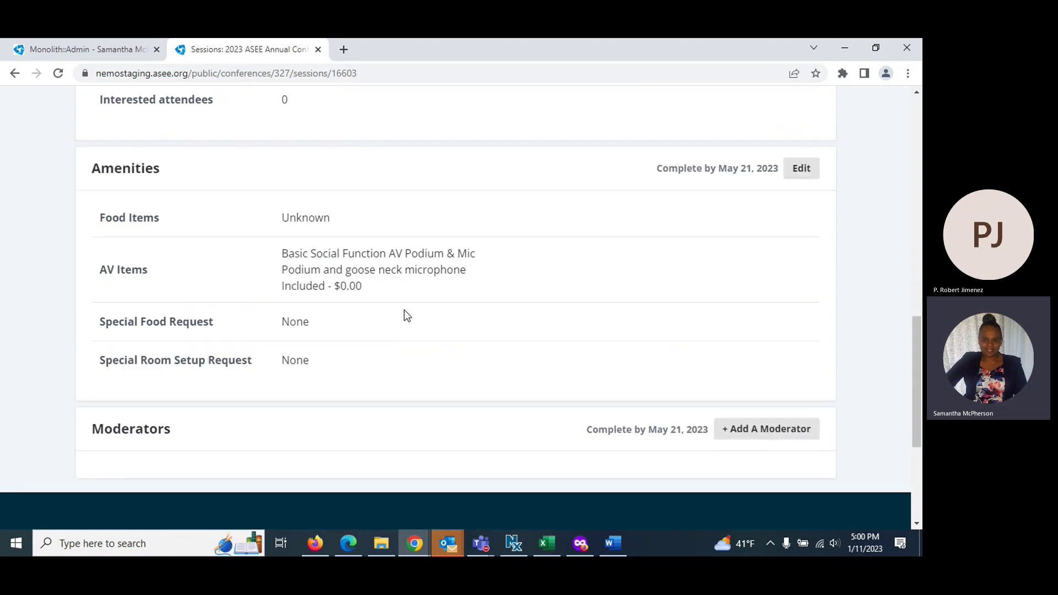
scroll(634, 400, "up", 1)
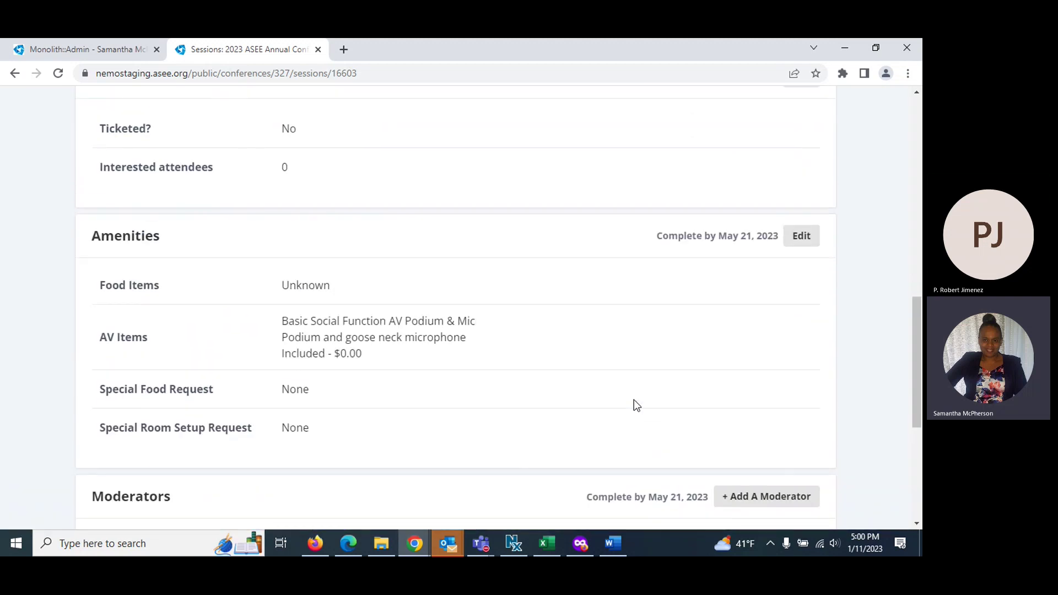
scroll(633, 400, "up", 6)
scroll(634, 402, "up", 4)
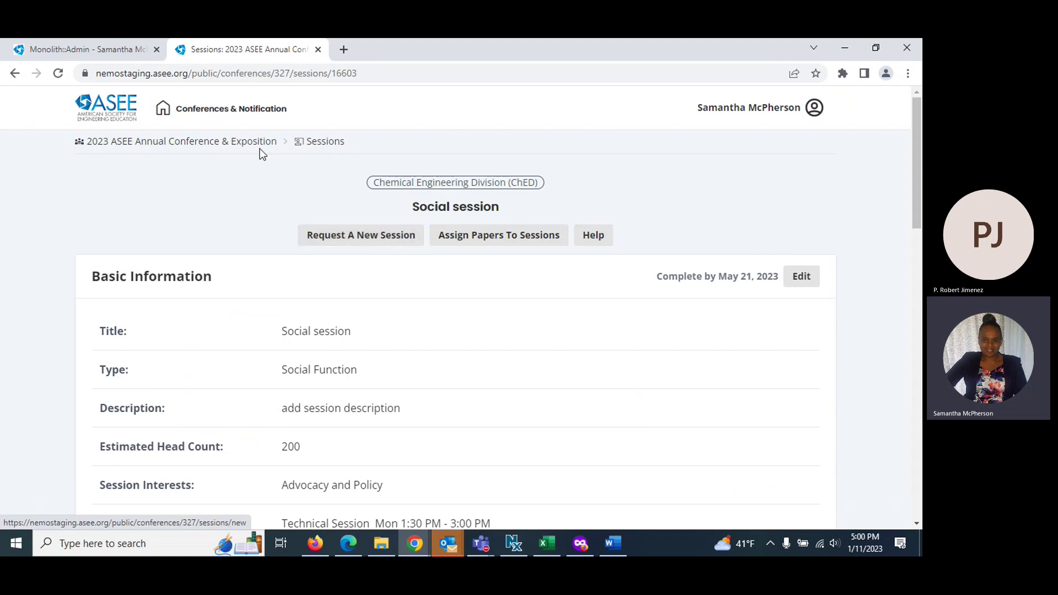
Go back to the Sessions list and open My Division Special Session
left_click(329, 144)
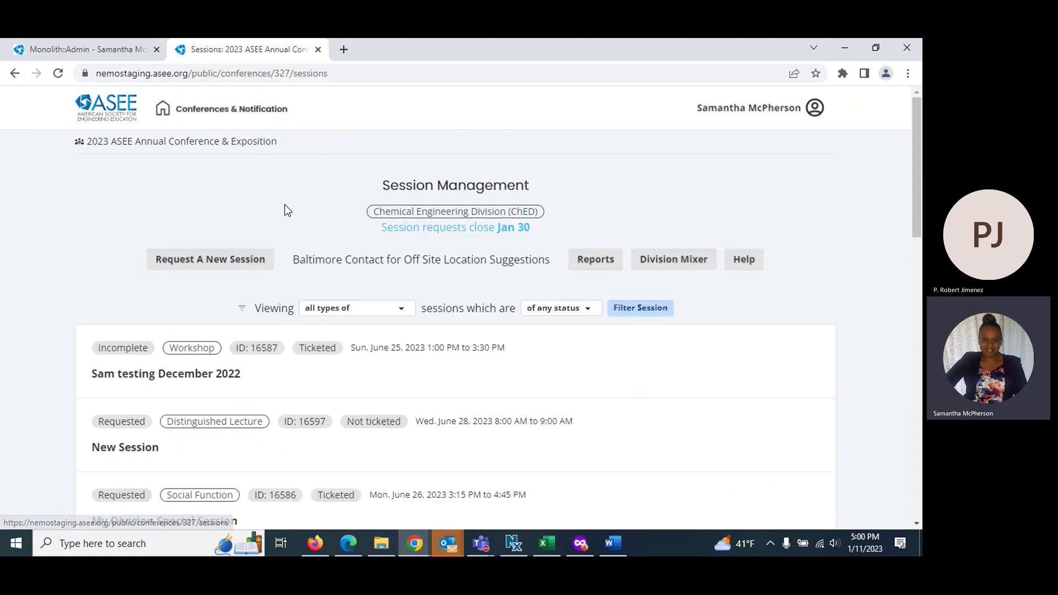
scroll(228, 342, "down", 2)
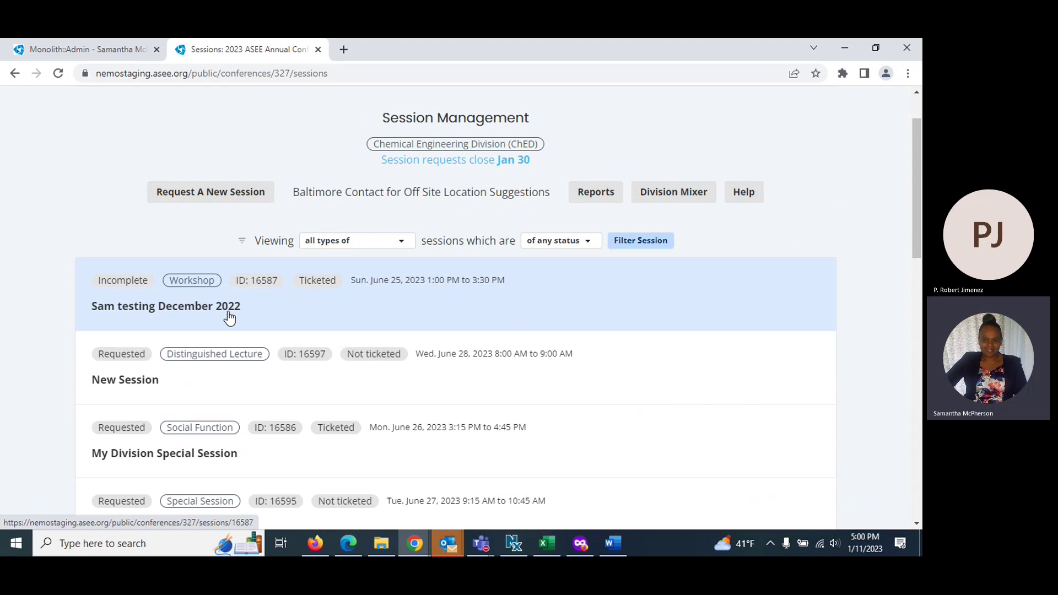
scroll(227, 314, "down", 4)
scroll(266, 374, "up", 4)
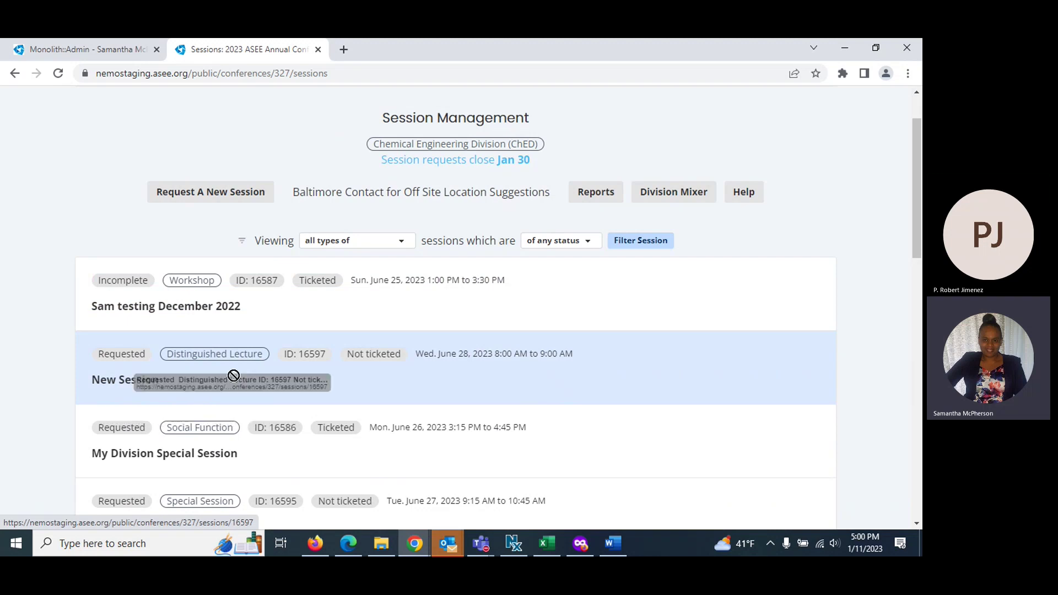
left_click(203, 454)
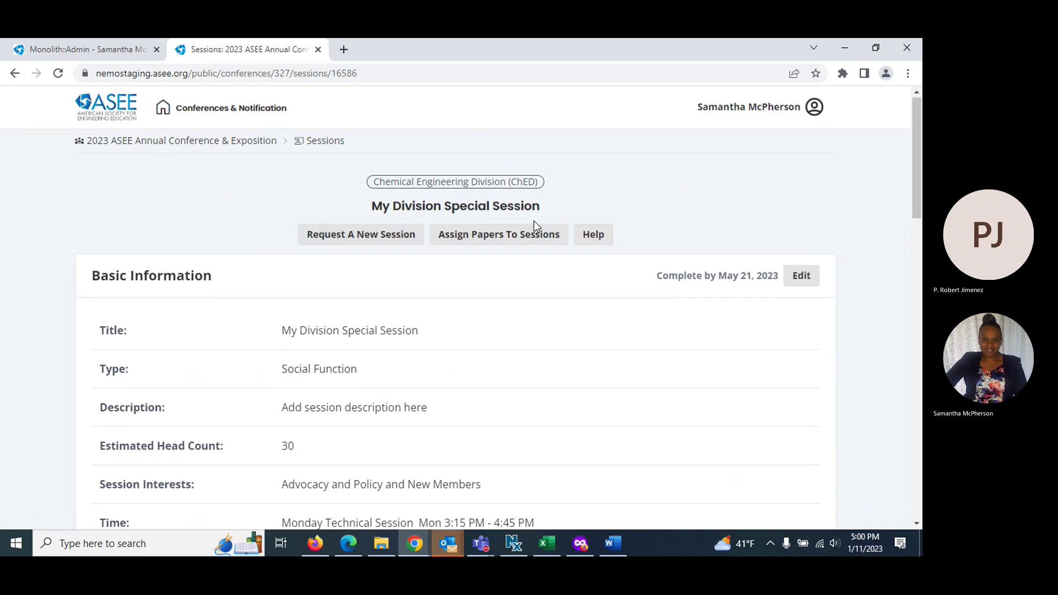
Review its Sponsoring Divisions and return to the Session Management list
scroll(533, 220, "down", 7)
scroll(576, 295, "up", 1)
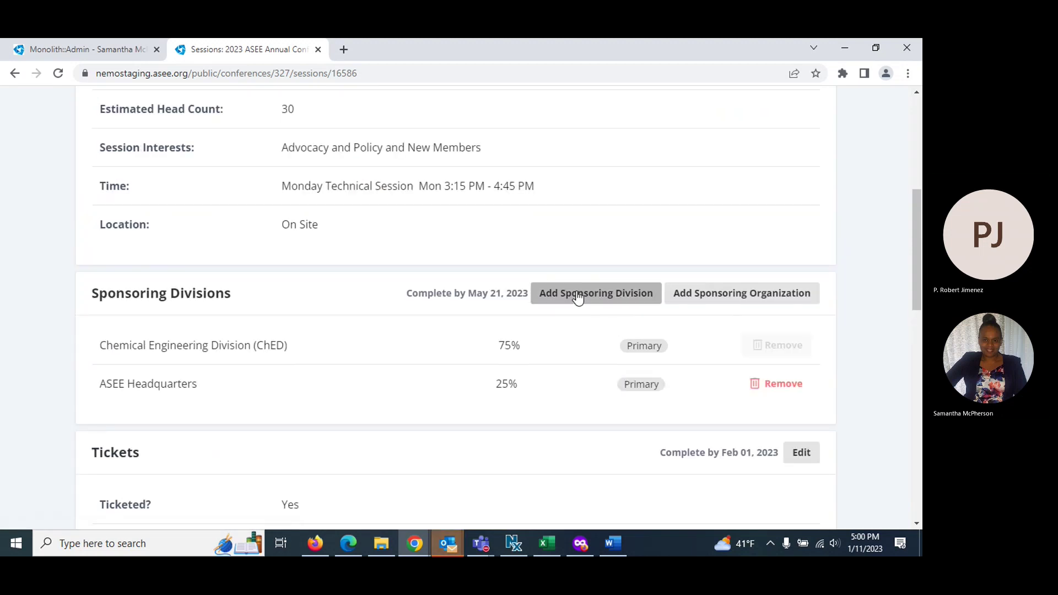
scroll(578, 297, "down", 6)
scroll(576, 292, "up", 12)
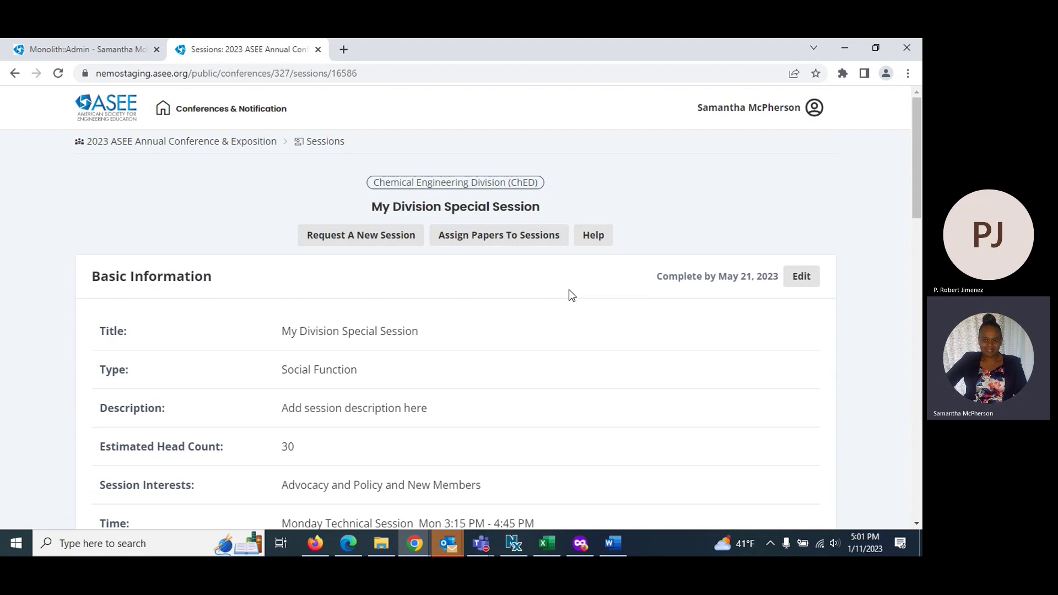
left_click(322, 147)
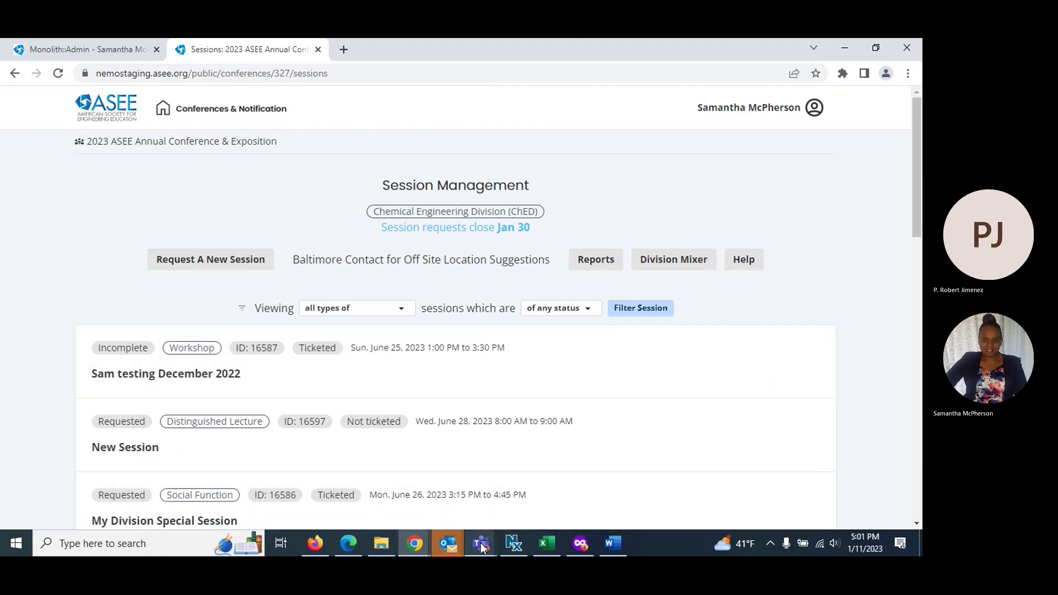
Bring the Teams meeting window forward and end the screen share
mouse_move(481, 546)
left_click(512, 482)
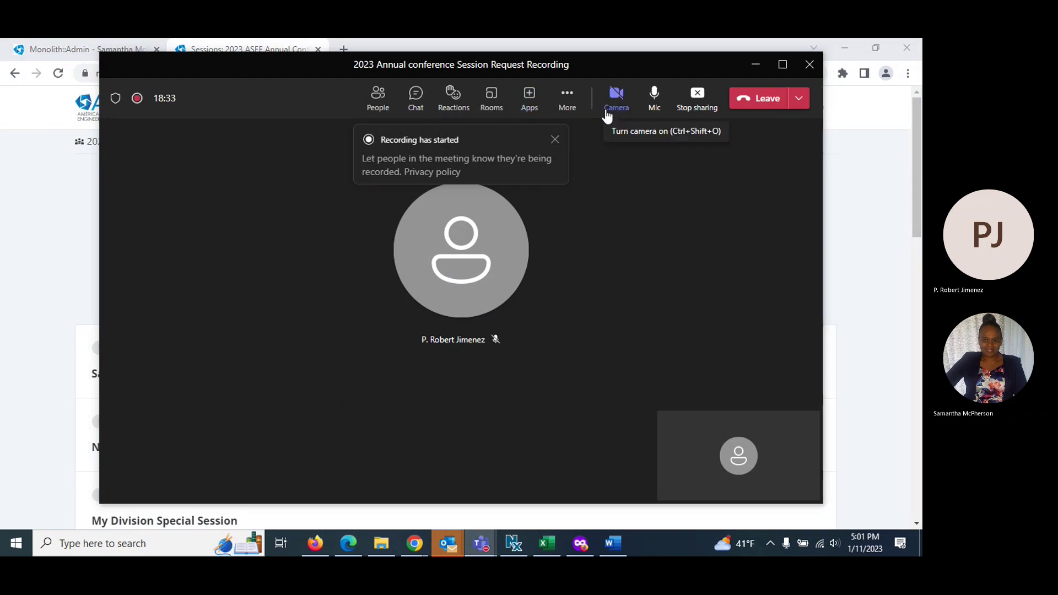
left_click(688, 102)
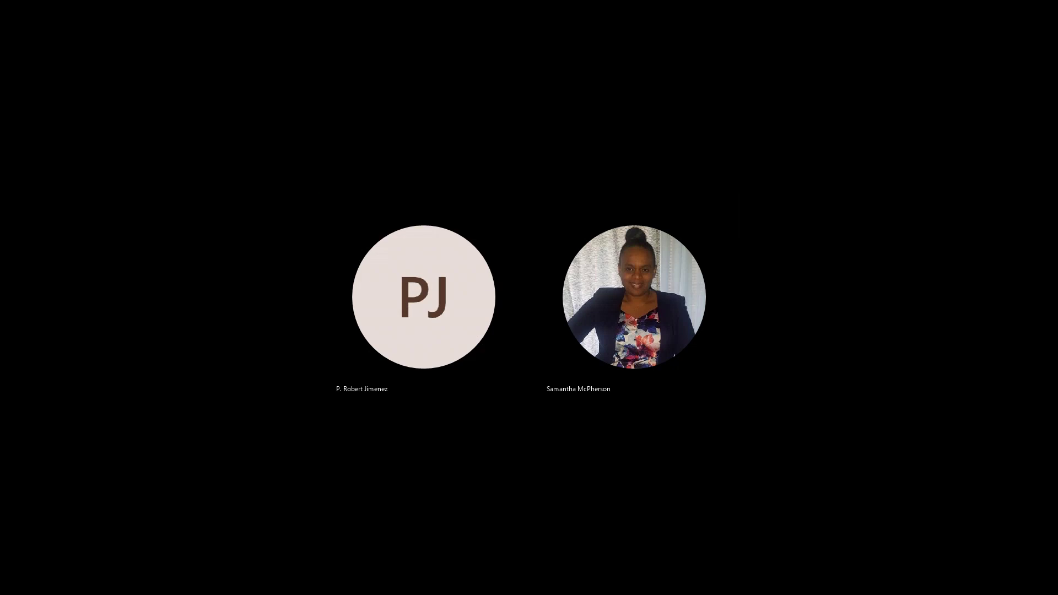